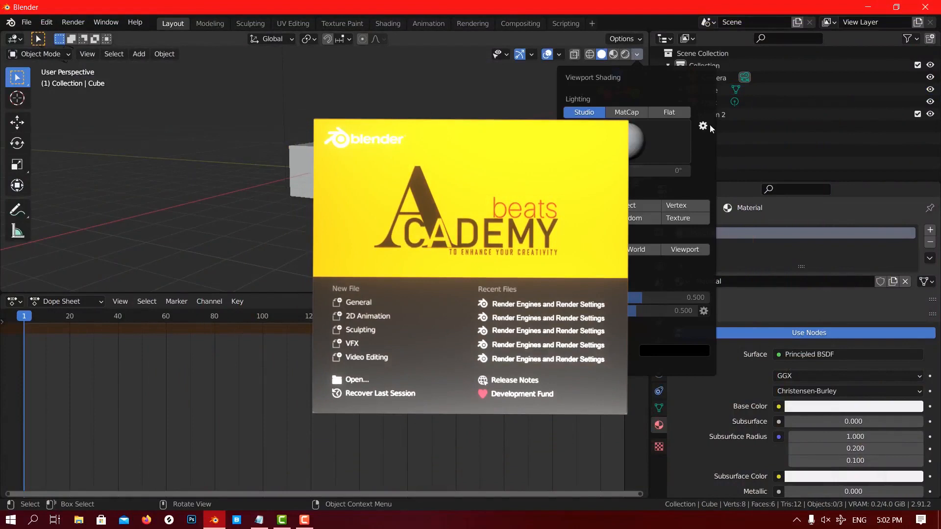
Examine the scene with the monkey head, spheres, blue walls and rocky ground from several angles and distances.
click(15, 301)
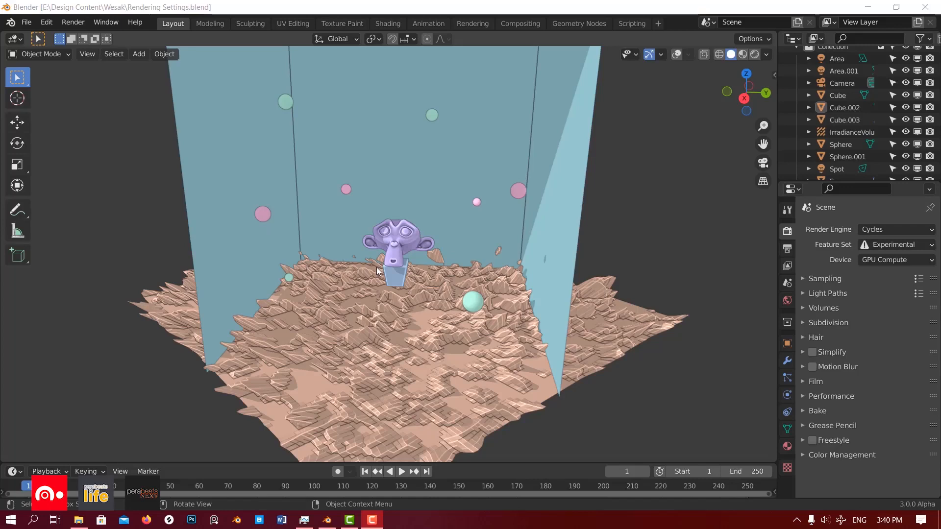
middle_drag(377, 270, 404, 260)
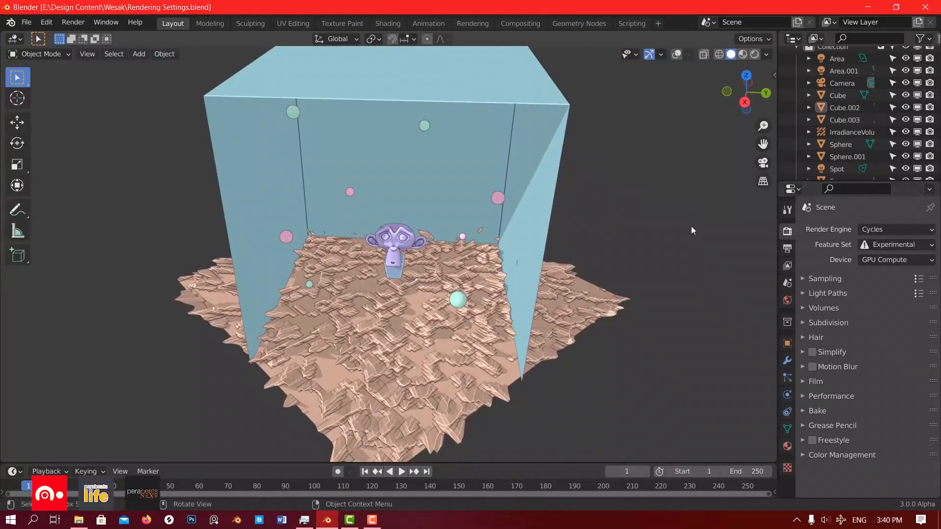
middle_drag(356, 229, 403, 211)
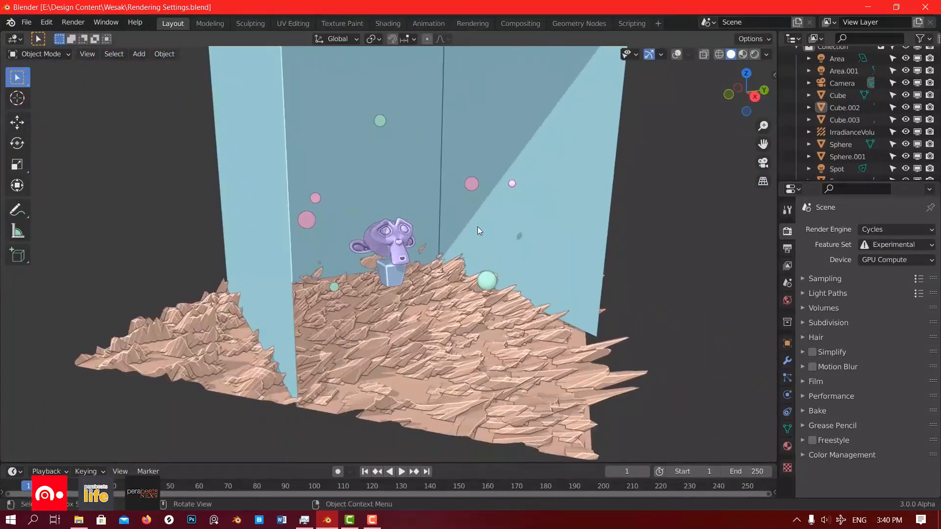
scroll(478, 226, up, 3)
middle_drag(461, 228, 402, 237)
scroll(406, 218, down, 3)
scroll(311, 261, up, 2)
middle_drag(310, 261, 371, 247)
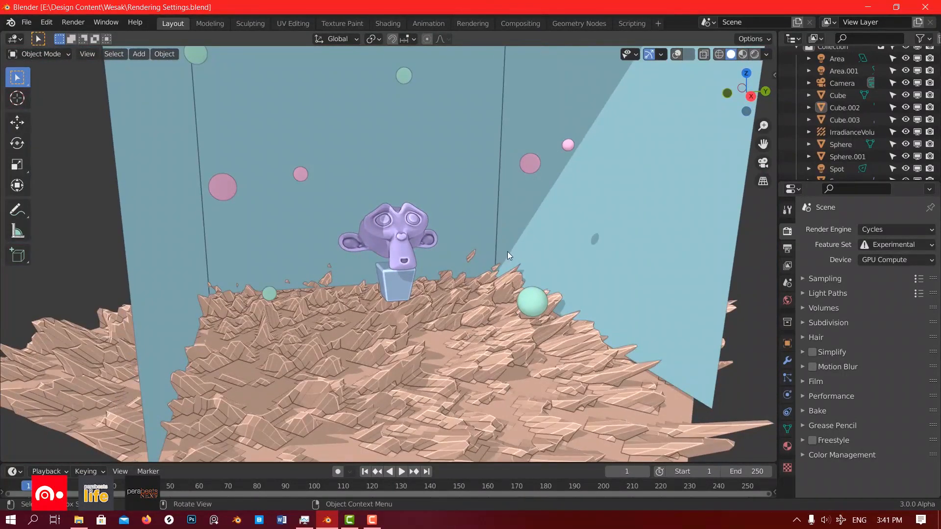
scroll(567, 285, down, 1)
middle_drag(580, 285, 552, 278)
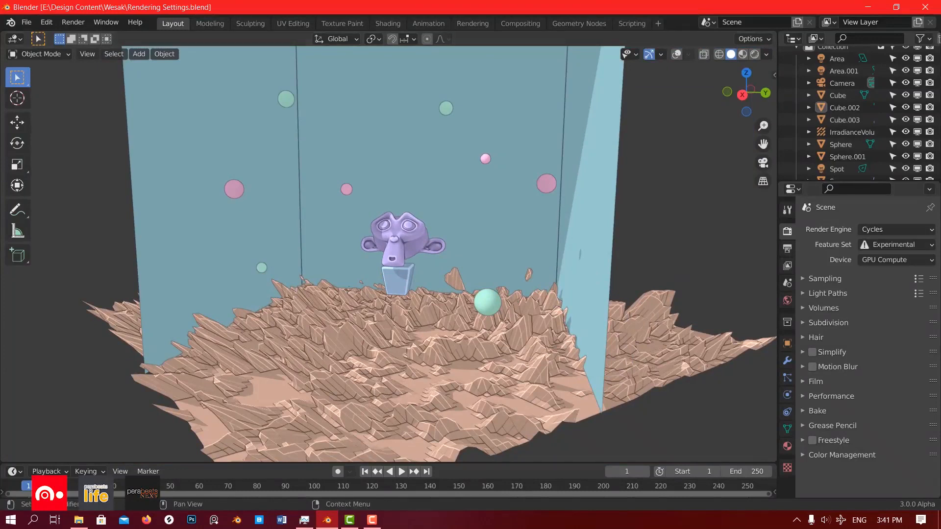
Choose Cycles as the scene's render engine.
click(873, 231)
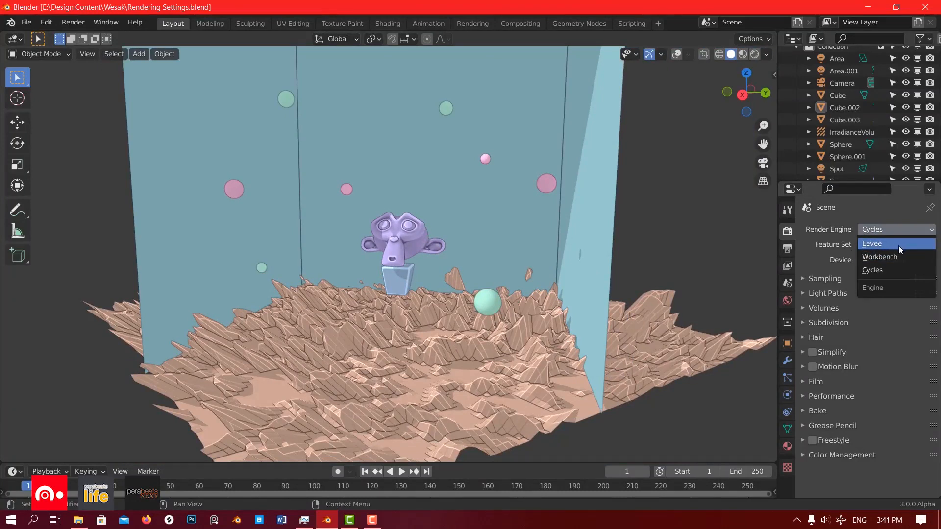
click(894, 273)
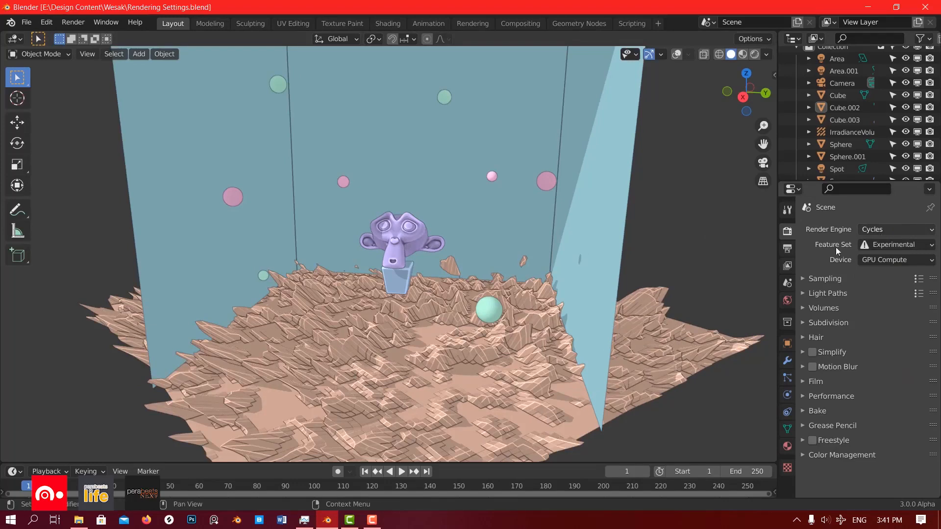
middle_drag(495, 261, 541, 264)
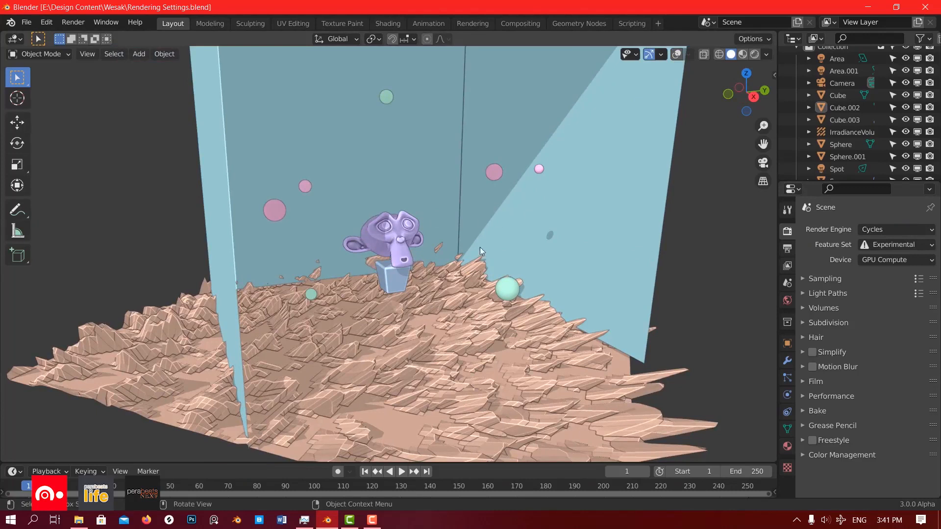
mouse_move(535, 264)
middle_down()
mouse_move(482, 250)
mouse_move(428, 274)
mouse_move(544, 263)
middle_up()
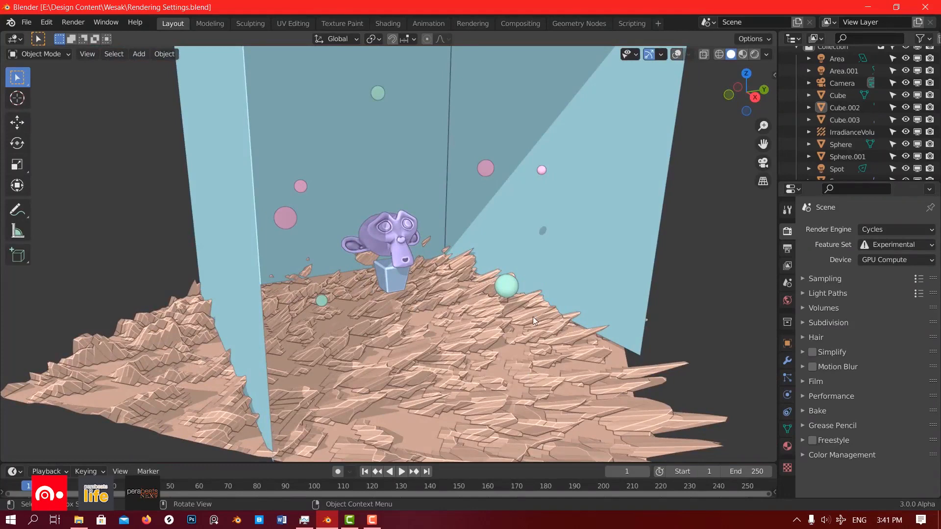
middle_drag(511, 309, 422, 308)
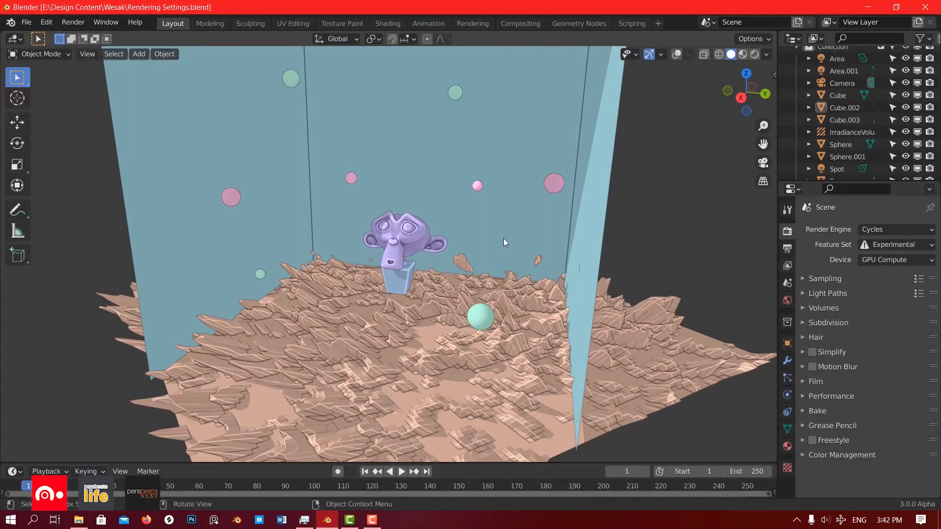
middle_drag(465, 245, 440, 266)
middle_drag(354, 270, 350, 357)
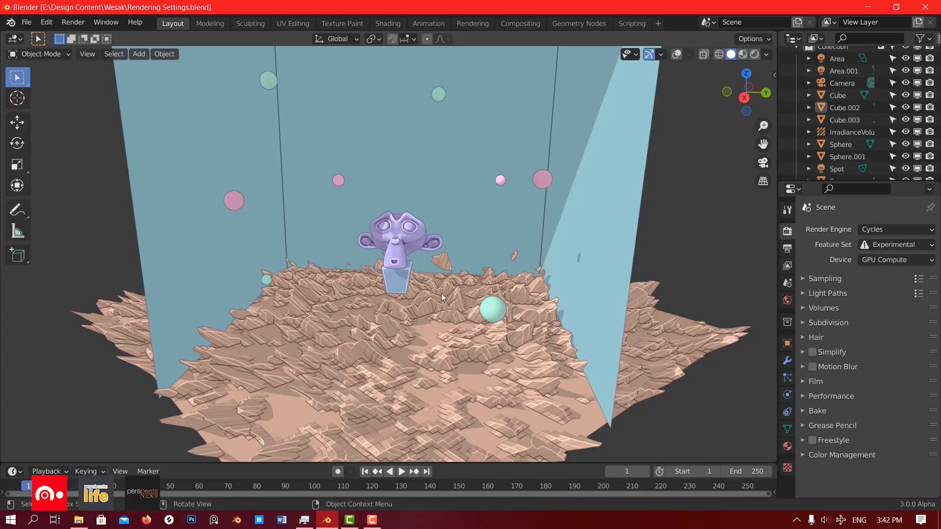
middle_drag(461, 292, 499, 322)
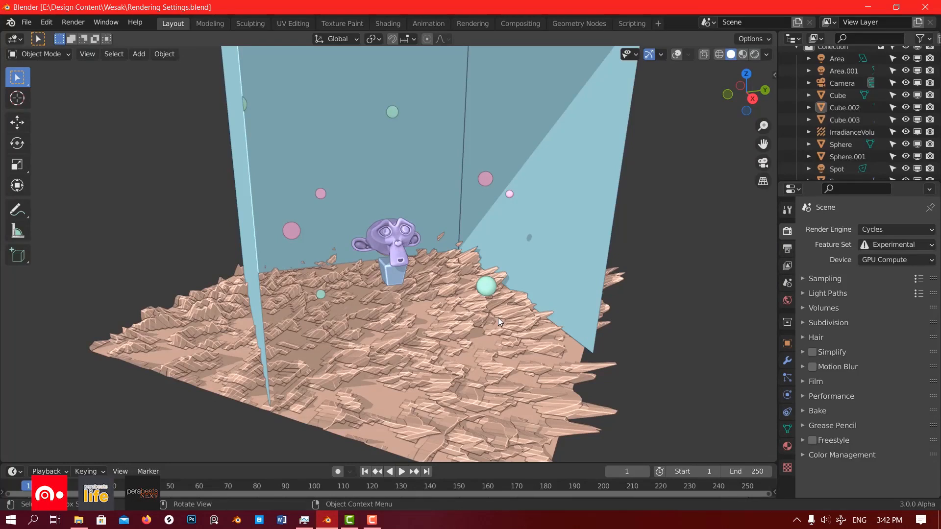
middle_drag(498, 317, 349, 360)
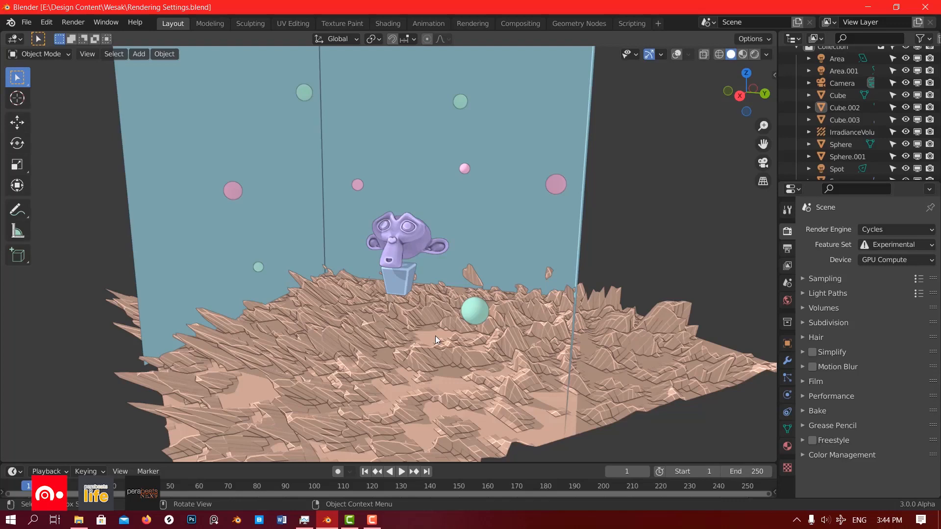
mouse_move(435, 335)
middle_down()
mouse_move(445, 347)
mouse_move(429, 351)
middle_up()
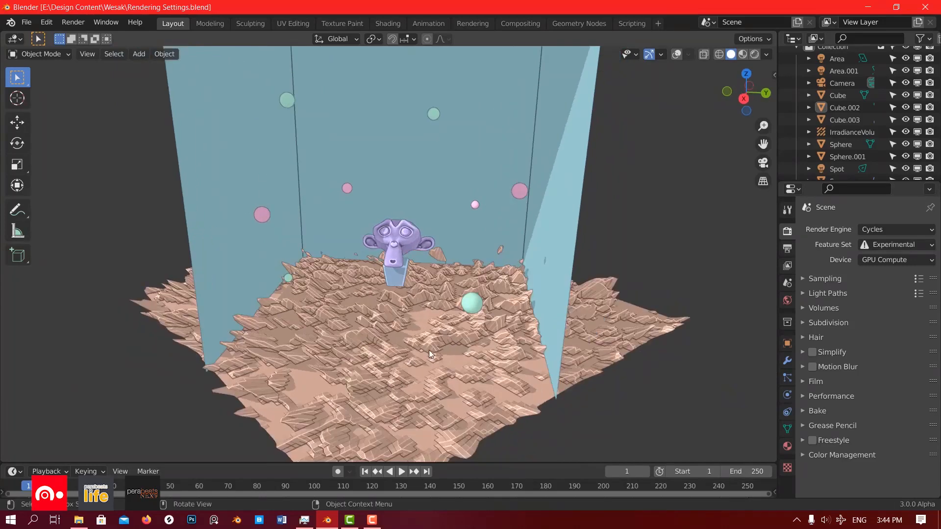
middle_drag(386, 316, 494, 294)
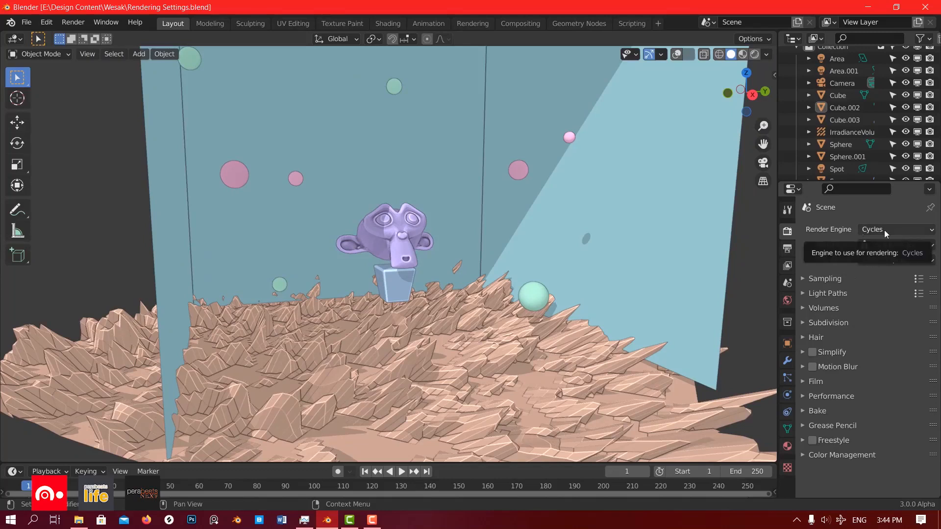
Expand the scene's sampling settings and choose Experimental as the Cycles feature set.
click(821, 280)
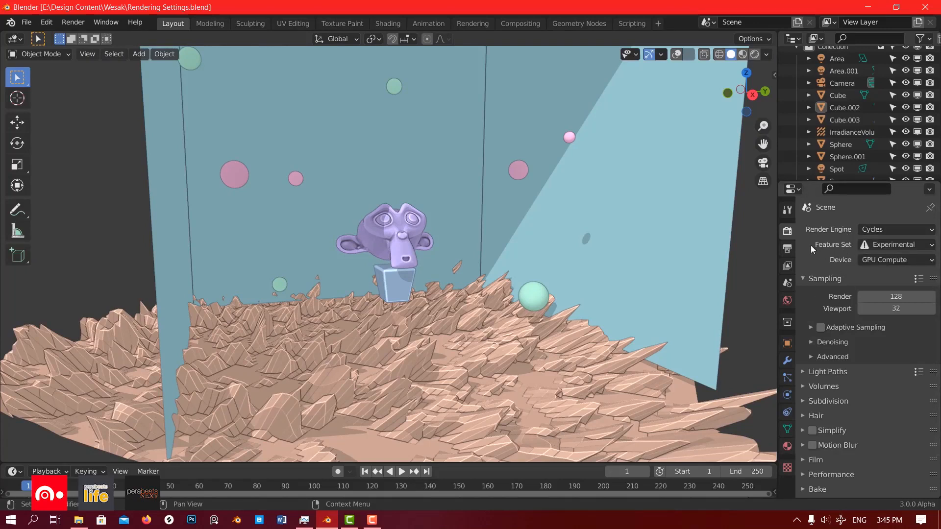
click(883, 247)
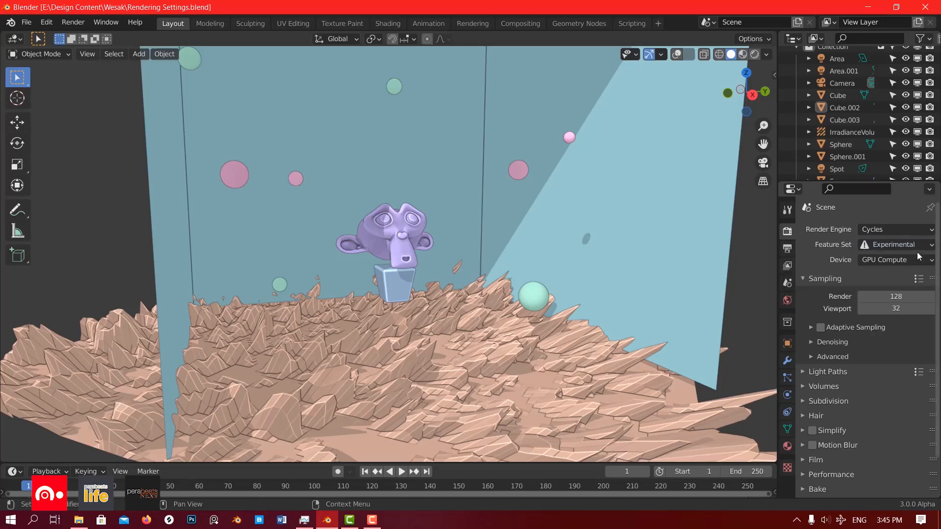
click(894, 247)
click(894, 274)
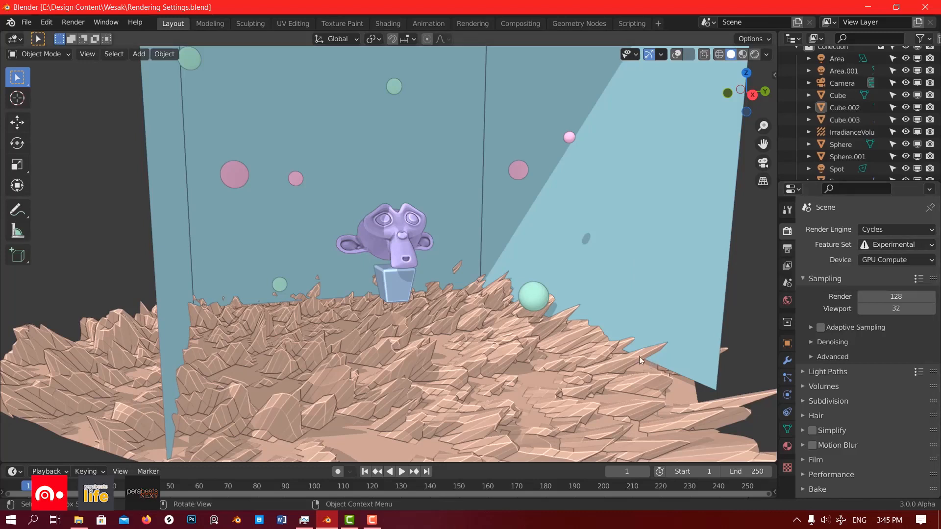
Inspect the device options available for Cycles rendering, CPU and GPU Compute.
middle_drag(743, 350, 685, 363)
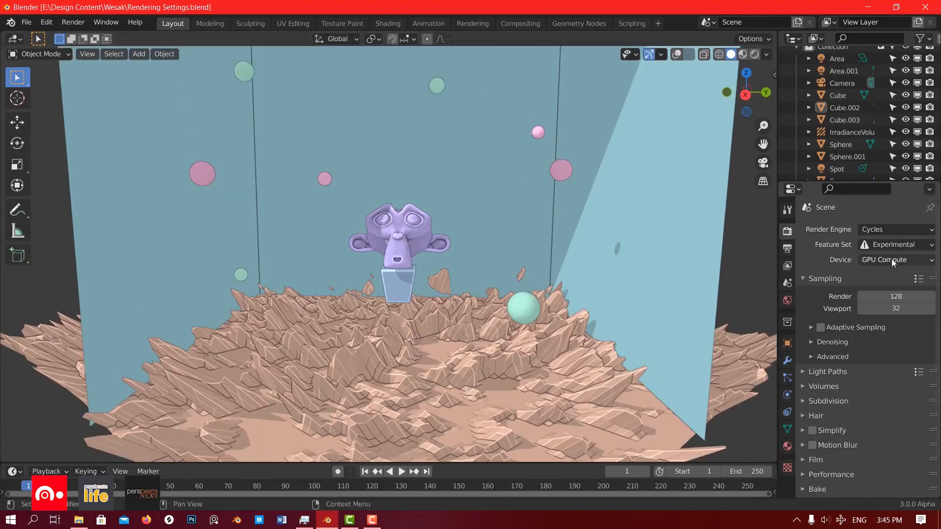
click(881, 261)
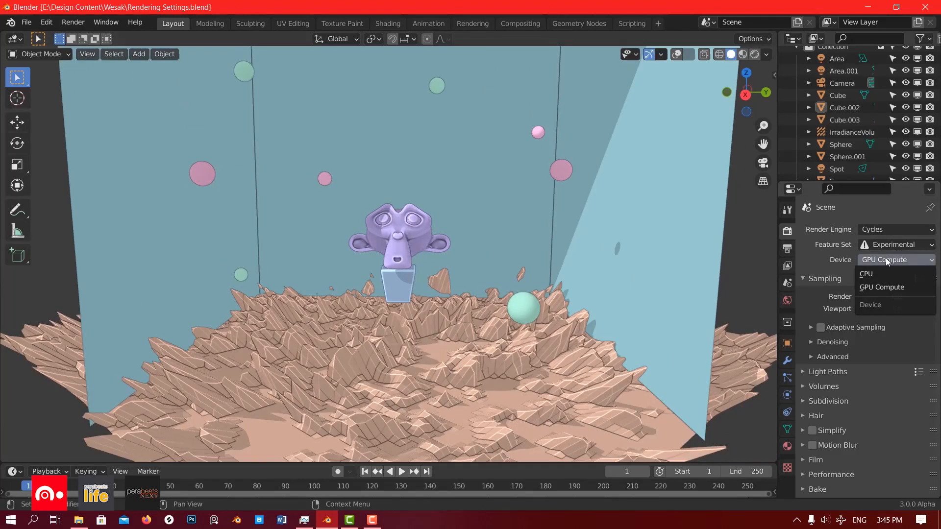
click(882, 258)
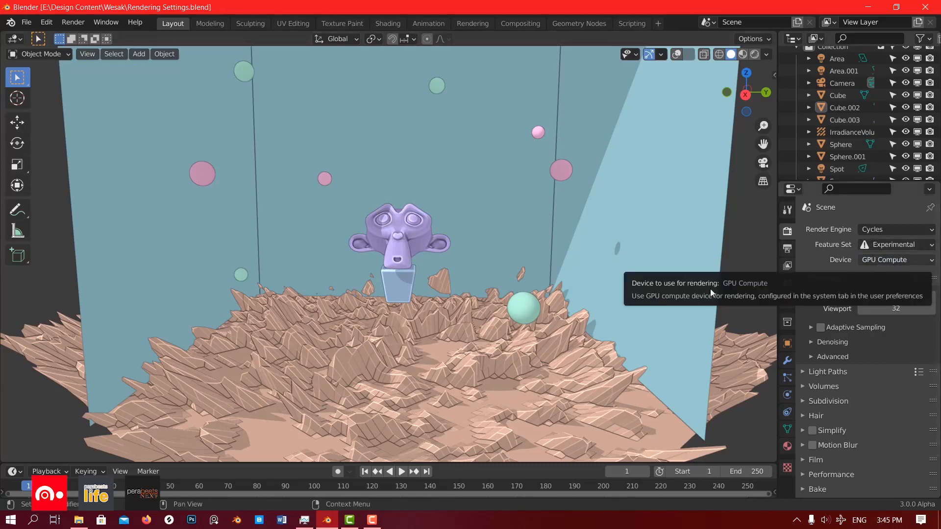
click(883, 259)
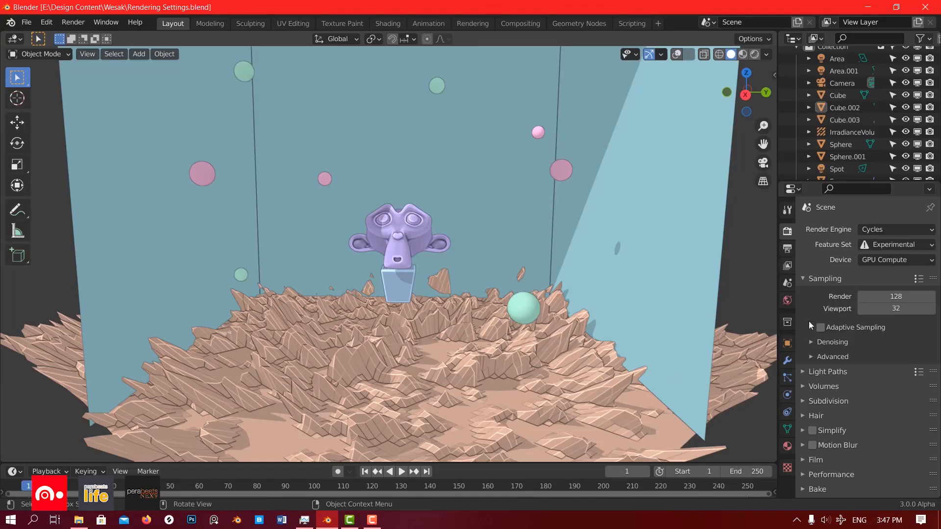
Expand the denoising settings under sampling and choose OptiX as the denoiser for final renders.
click(812, 342)
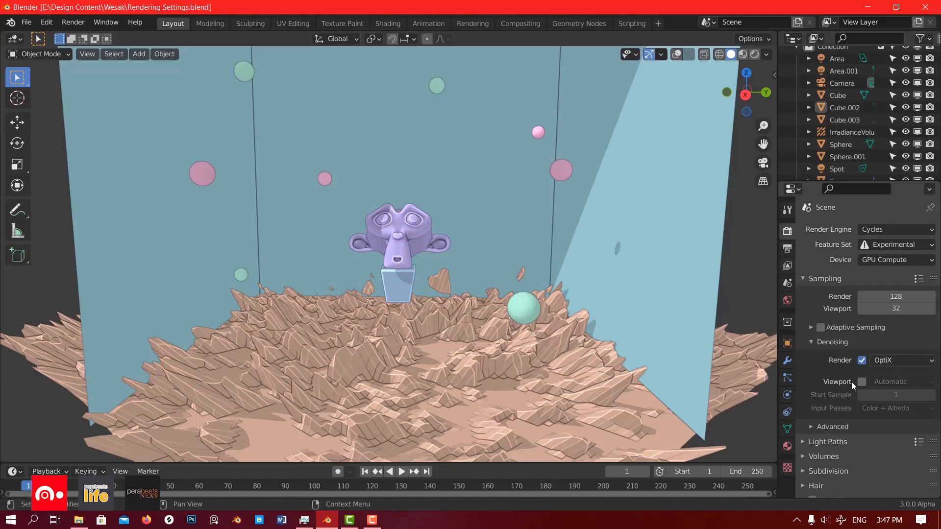
click(891, 360)
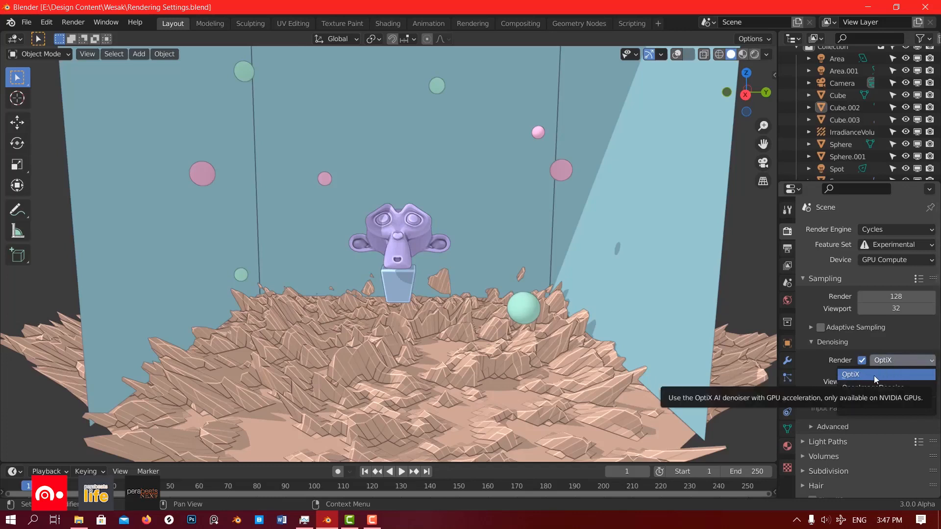
click(874, 376)
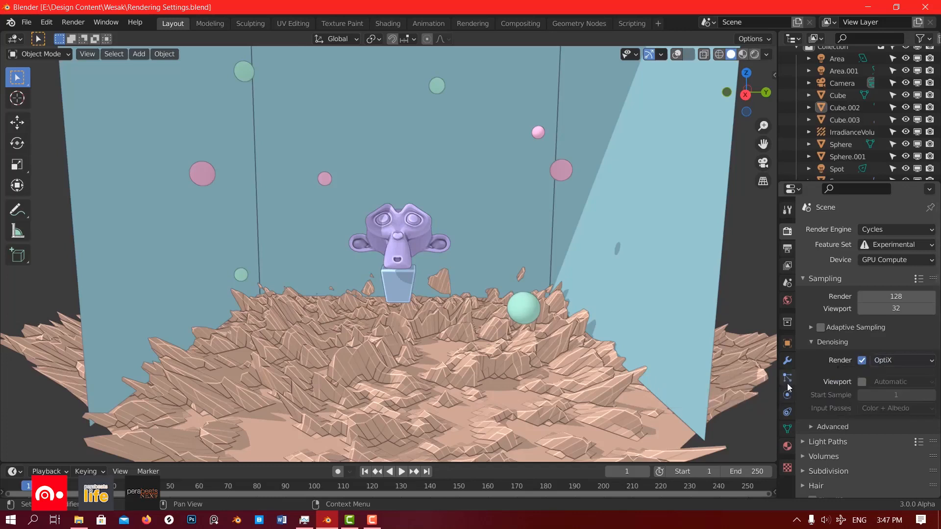
click(906, 359)
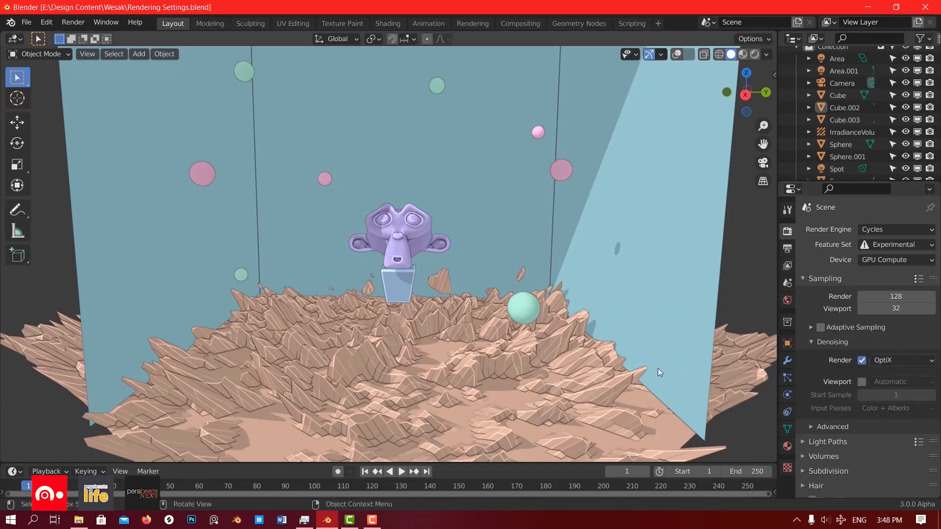
click(896, 360)
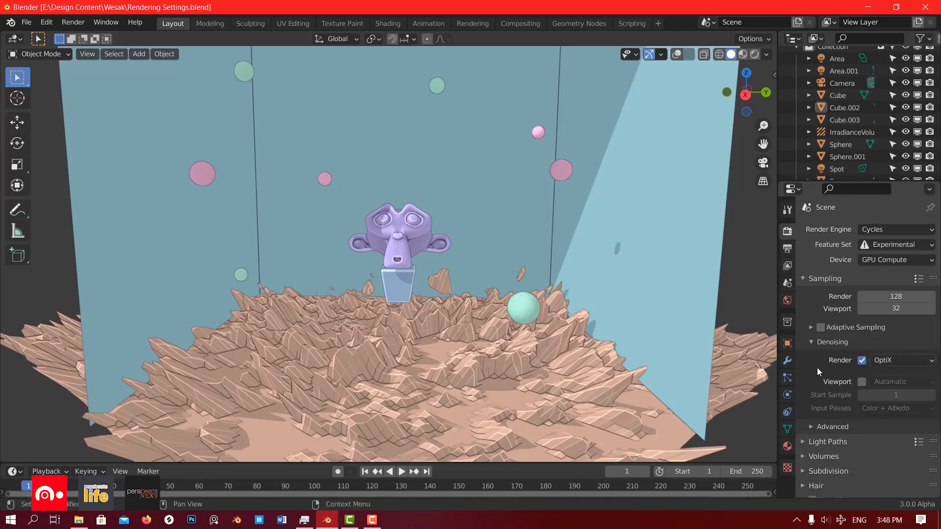
Look through the advanced sampling and Light Paths settings, collapsing the Light Paths and Sampling sections when done.
click(817, 427)
click(816, 427)
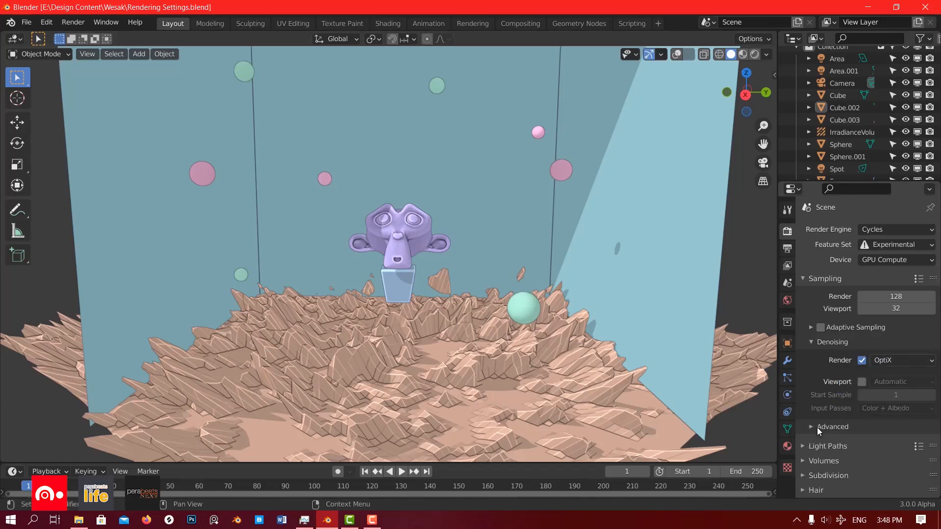
scroll(824, 392, down, 3)
scroll(824, 391, down, 1)
click(805, 365)
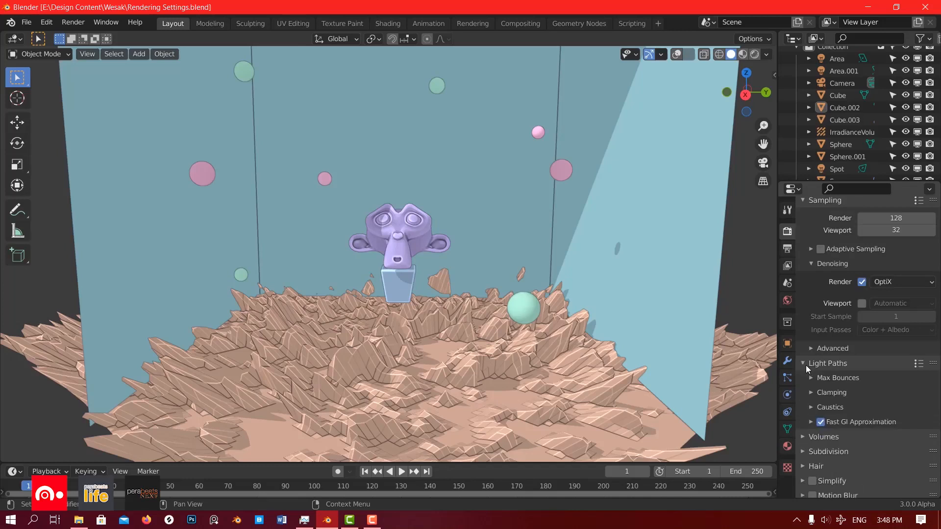
click(804, 361)
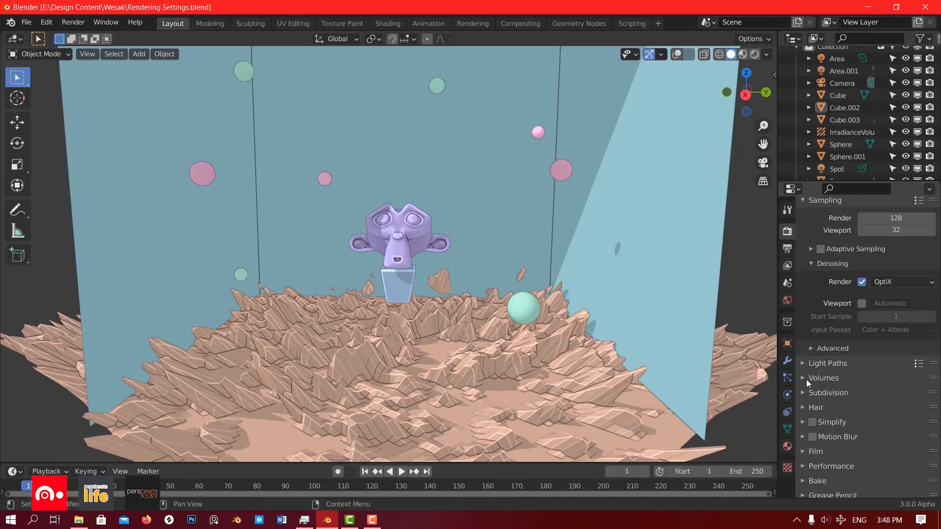
scroll(822, 413, up, 4)
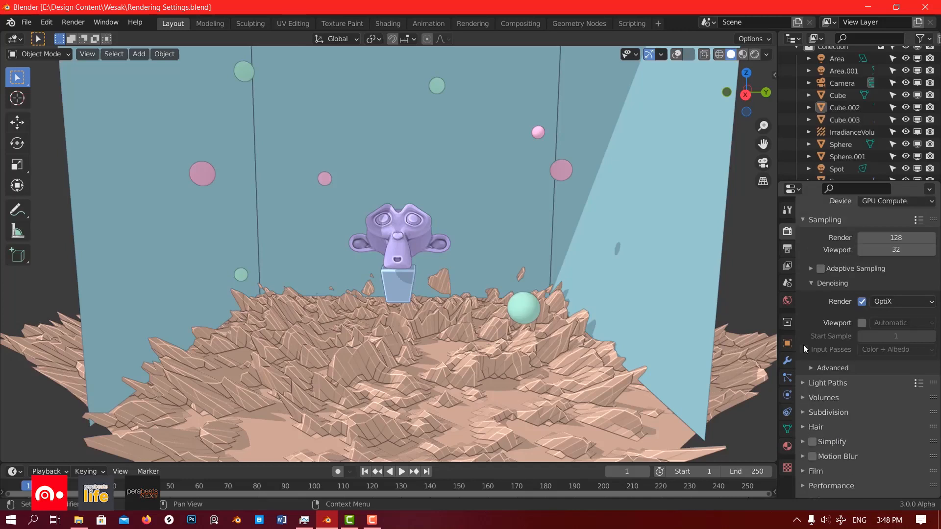
click(809, 262)
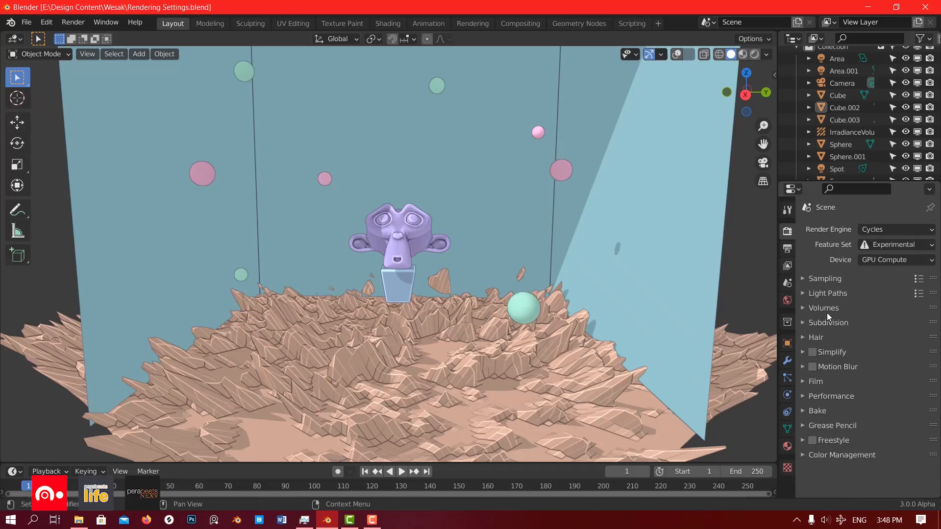
Expand the Cycles performance settings and inspect the Threads Mode options.
click(802, 396)
click(804, 396)
click(803, 395)
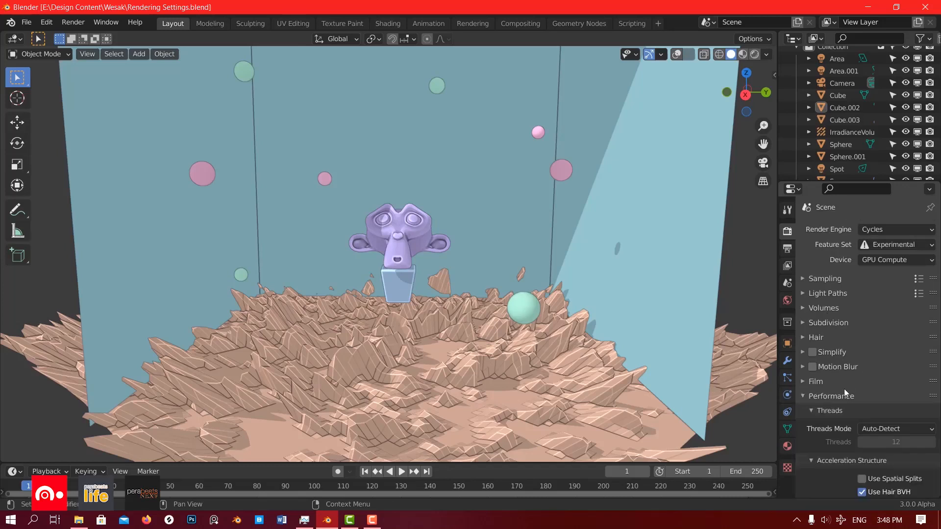
scroll(844, 389, down, 8)
click(886, 265)
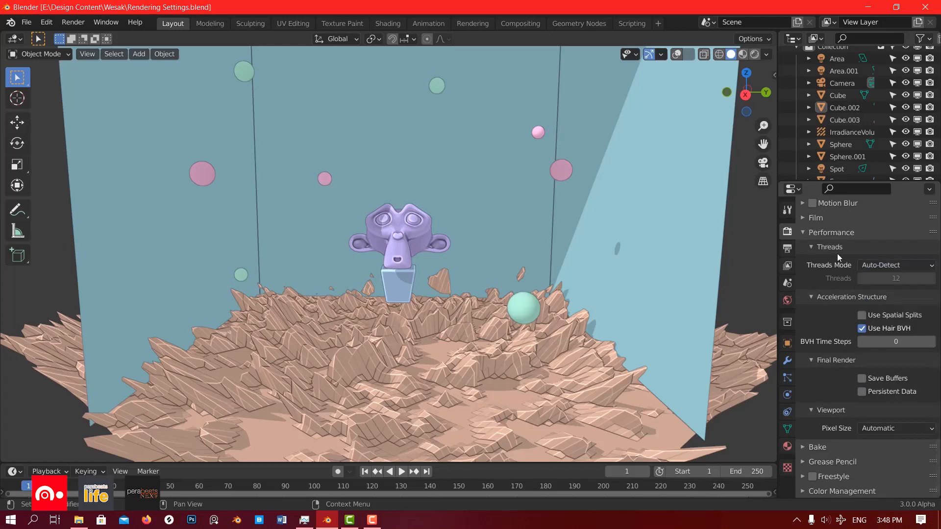
click(891, 265)
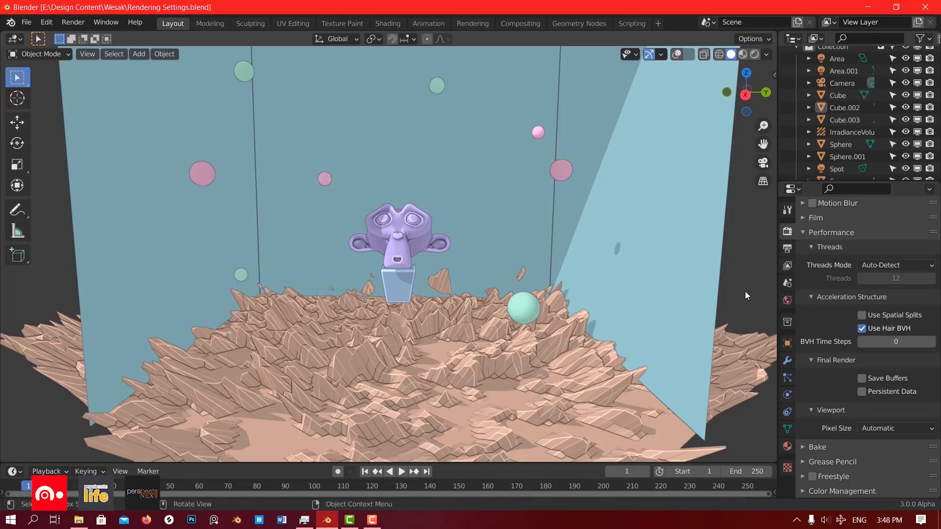
Expand the Color Management settings in place of Performance and show the viewport in rendered shading.
click(803, 233)
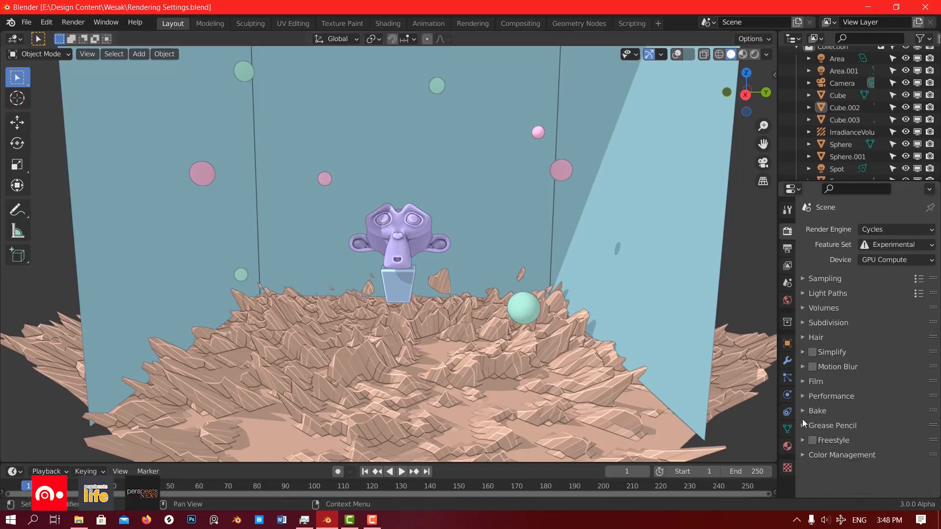
click(805, 455)
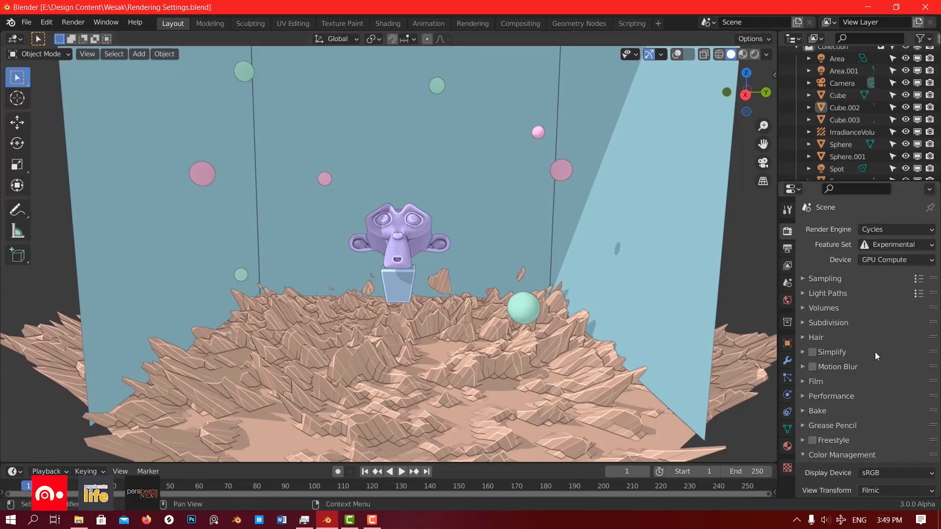
scroll(820, 396, down, 3)
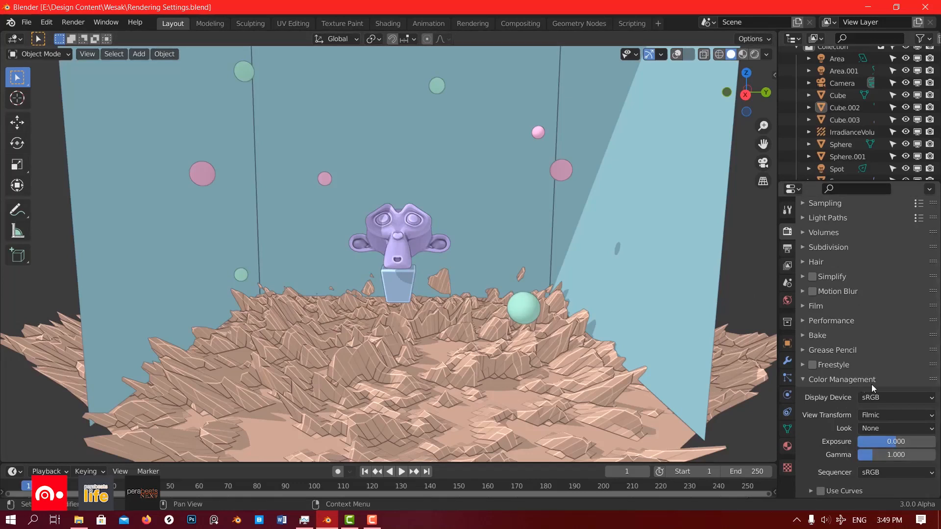
click(755, 53)
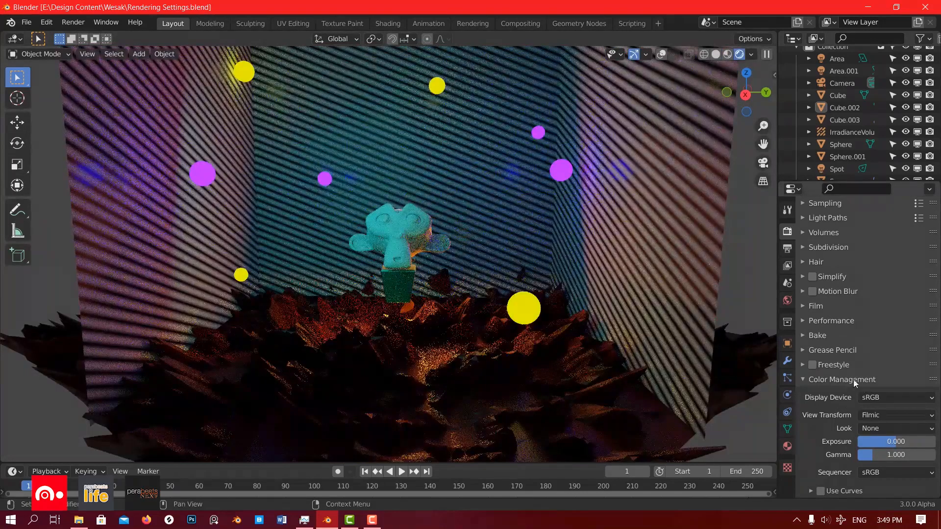
Inspect the Display Device and View Transform options under Color Management, keeping Filmic as the view transform.
click(894, 397)
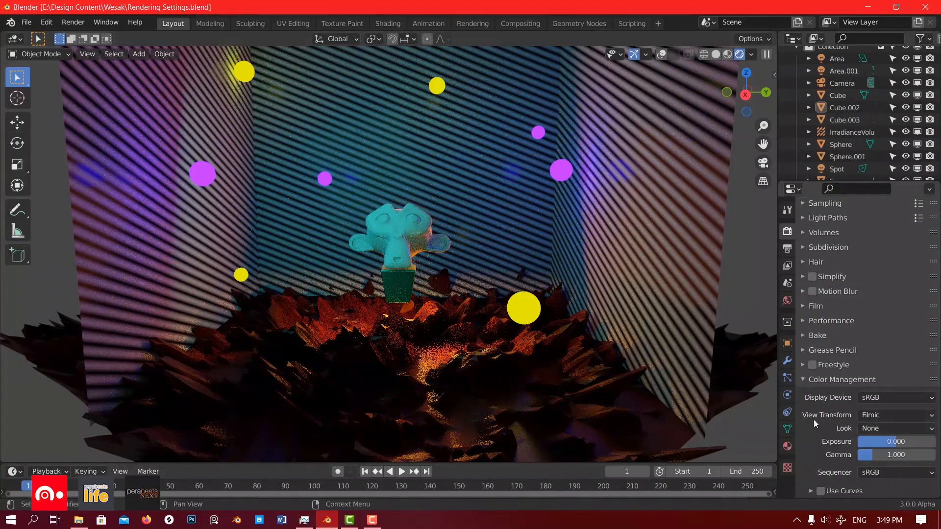
click(881, 415)
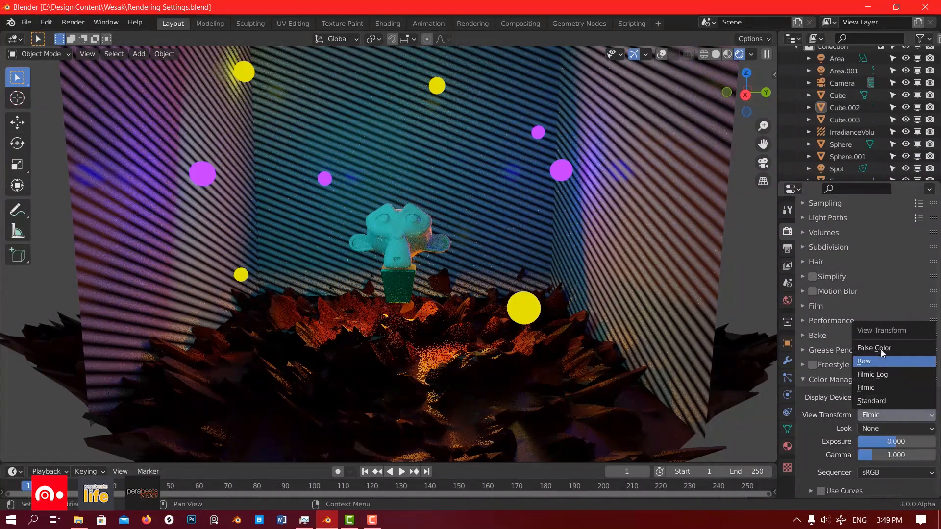
click(884, 391)
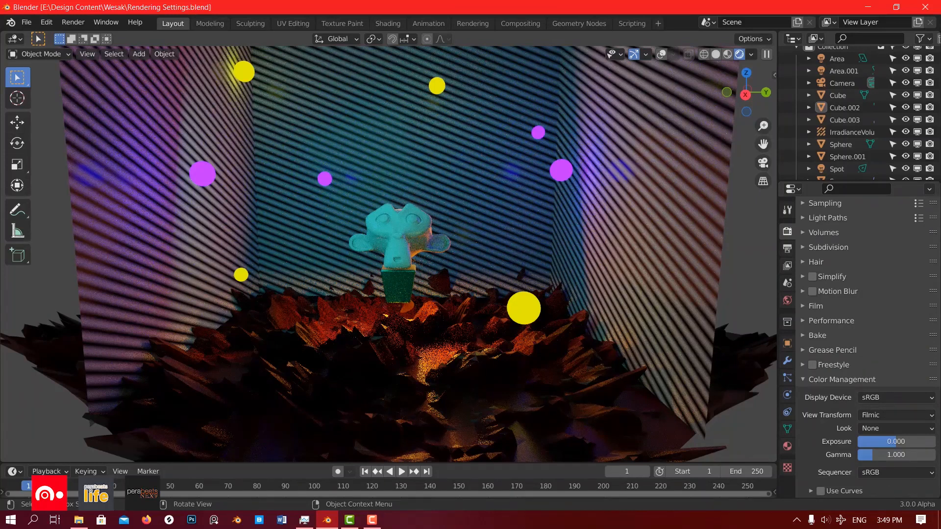
Try the Filmic Log view transform and examine its effect on the rendered scene from several angles.
click(893, 417)
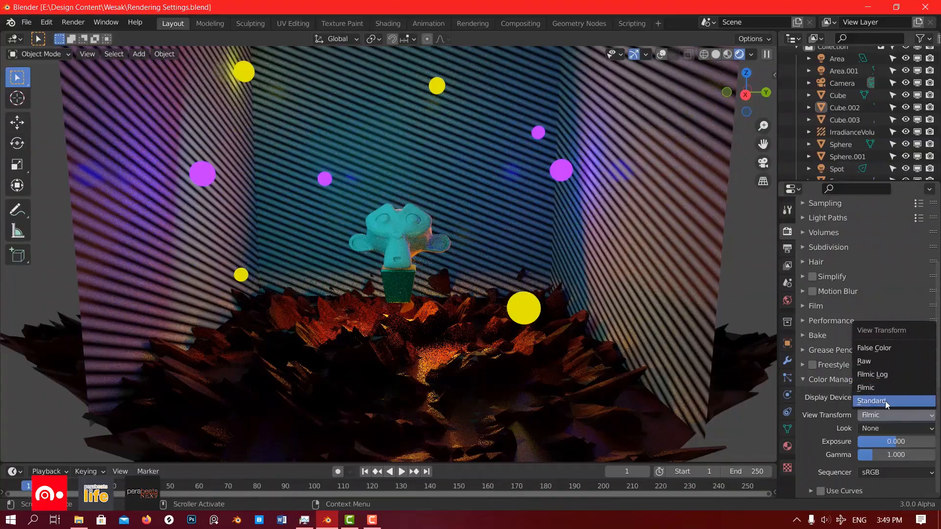
click(884, 376)
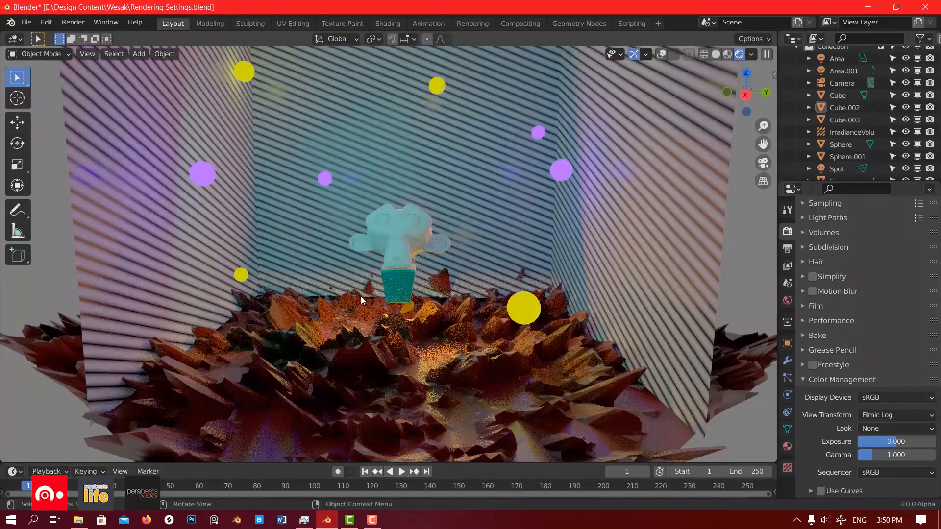
scroll(361, 299, down, 2)
middle_drag(361, 299, 383, 305)
scroll(408, 344, up, 1)
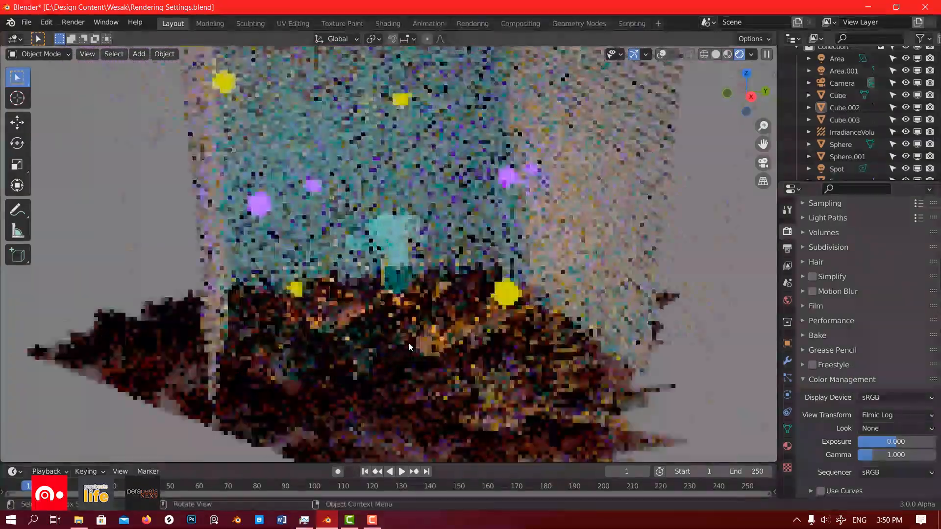
scroll(408, 343, up, 3)
middle_drag(409, 343, 392, 329)
scroll(385, 326, down, 2)
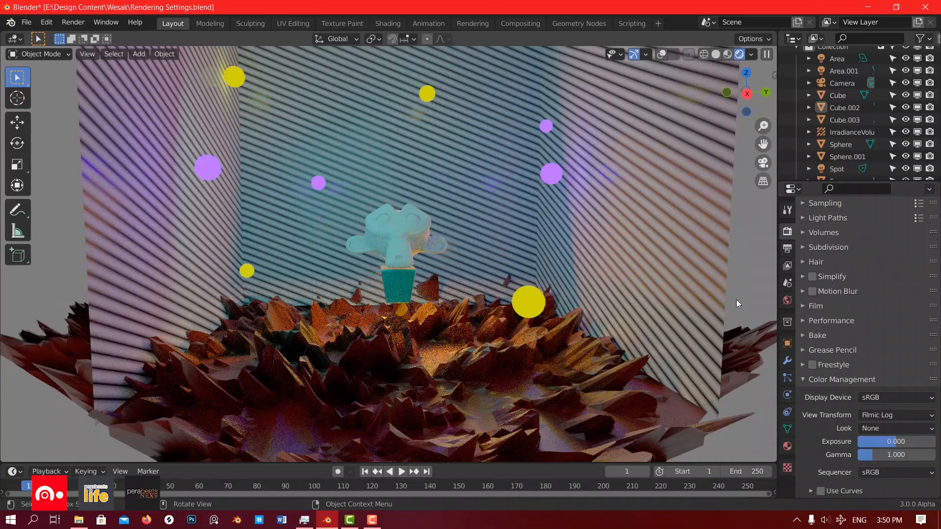
Try the Standard view transform on the rendered scene for comparison.
click(884, 415)
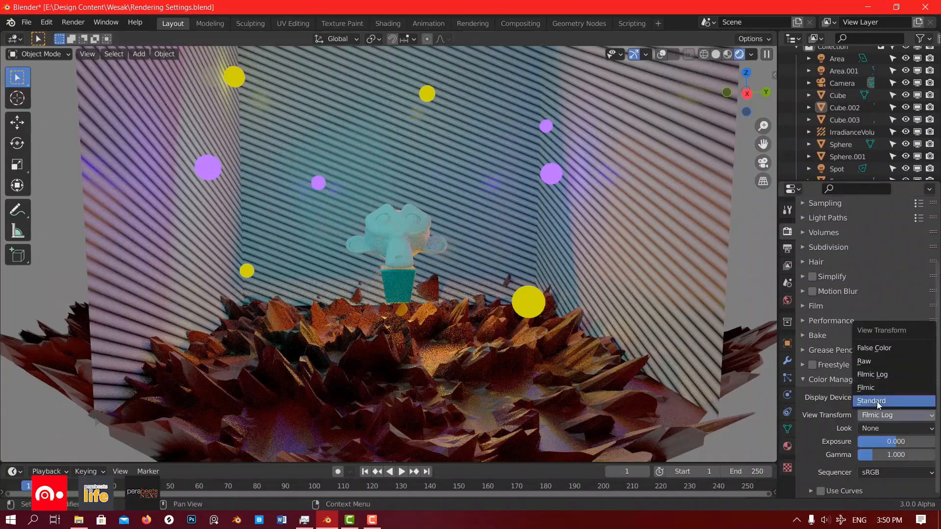
click(877, 402)
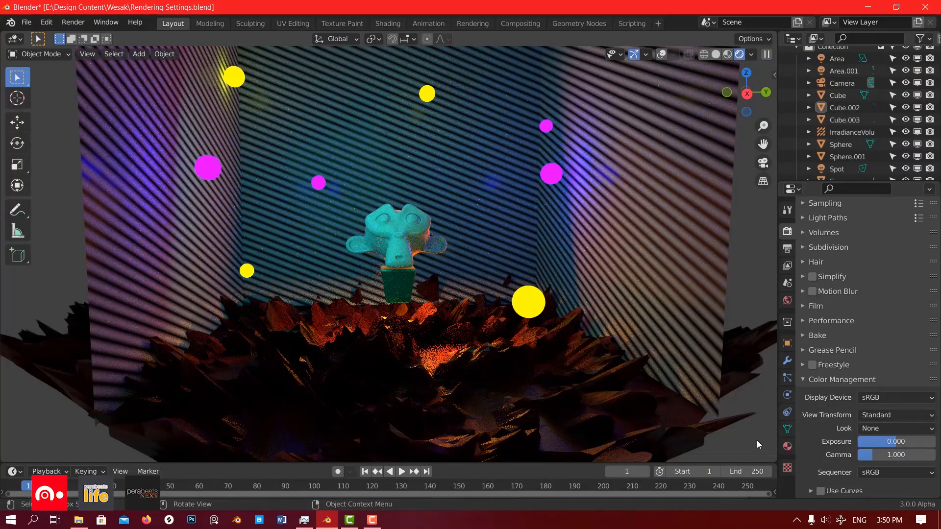
click(891, 418)
click(890, 442)
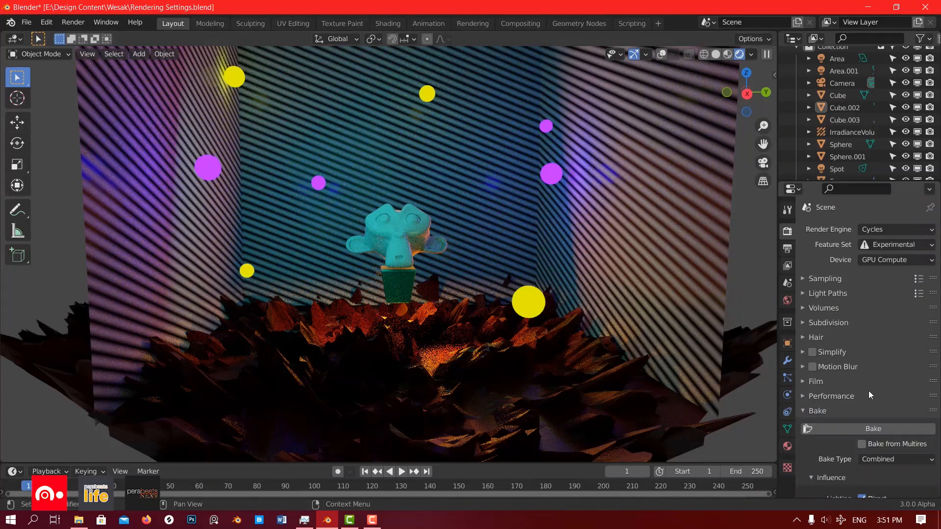
Look through the Bake settings, including influence and output, and collapse the Bake section.
scroll(810, 334, down, 10)
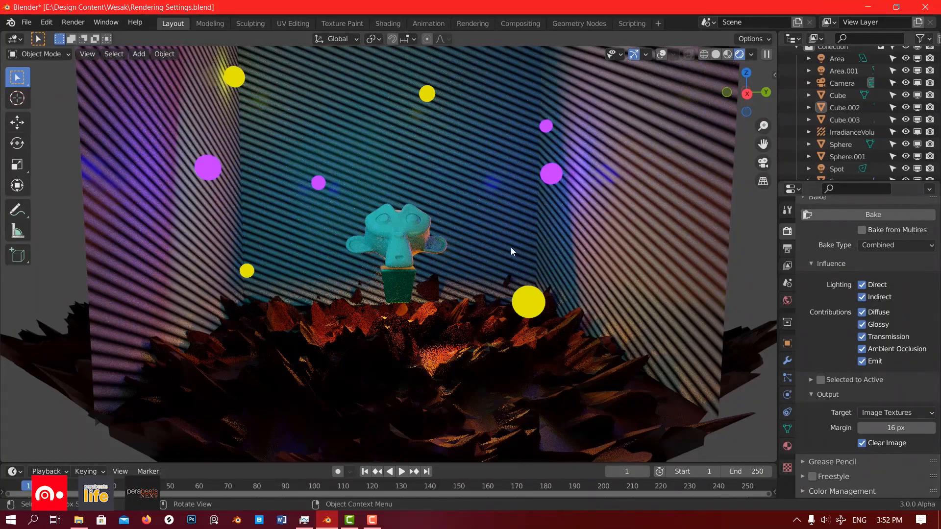
click(833, 197)
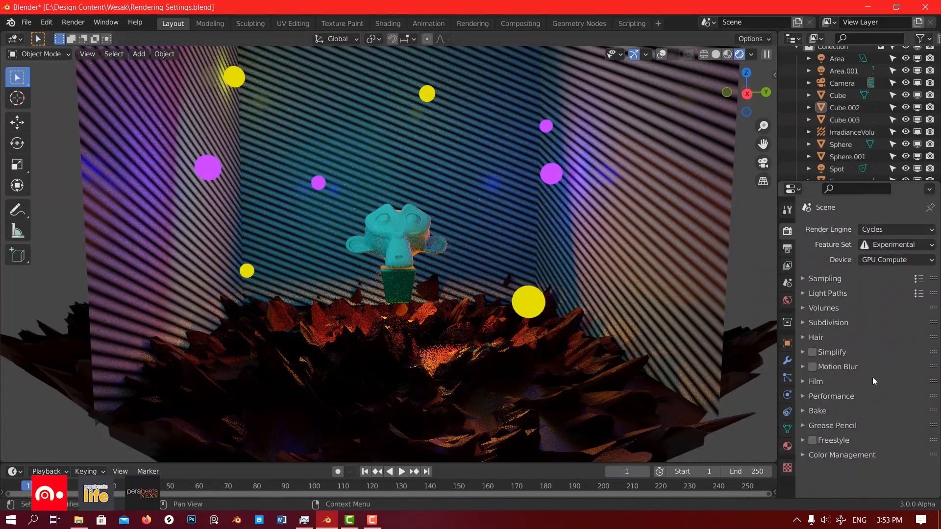
Examine how the coloured lights fall on the monkey head close up in the rendered viewport.
middle_drag(423, 367, 460, 402)
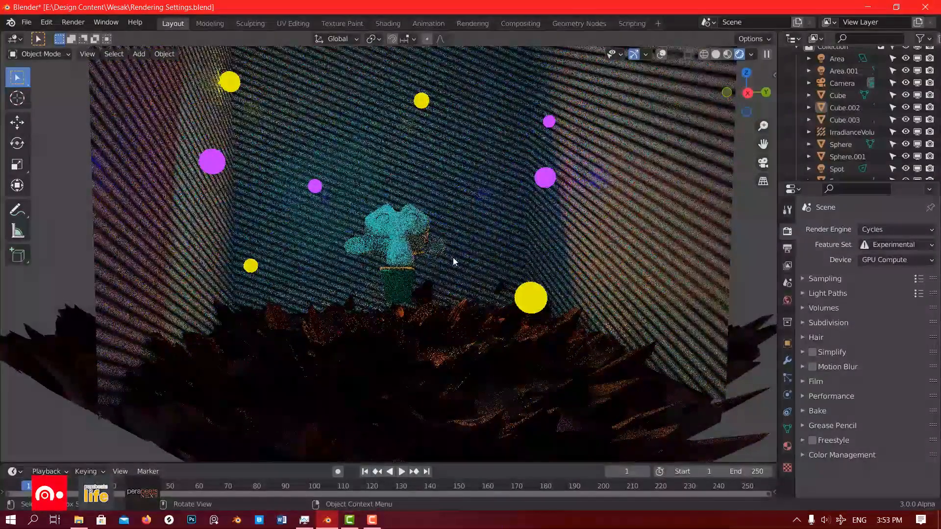
scroll(431, 269, up, 5)
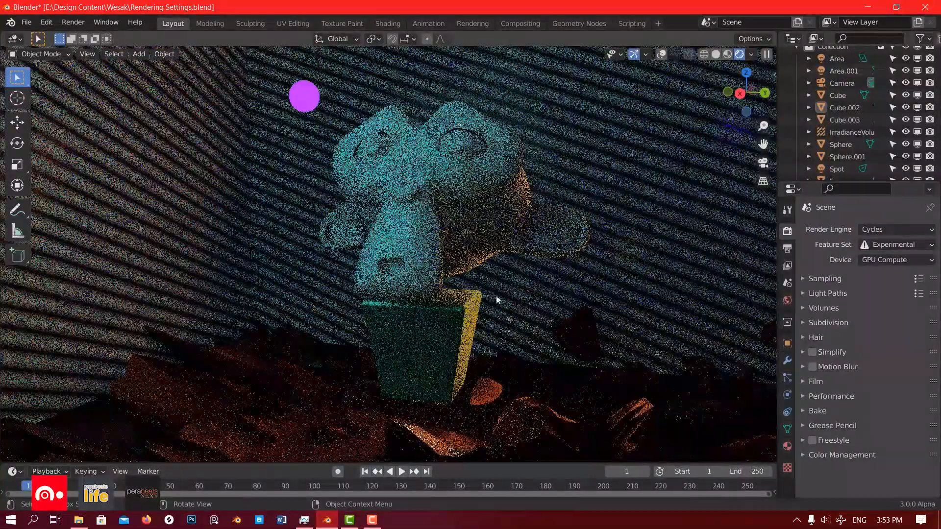
middle_drag(478, 297, 483, 268)
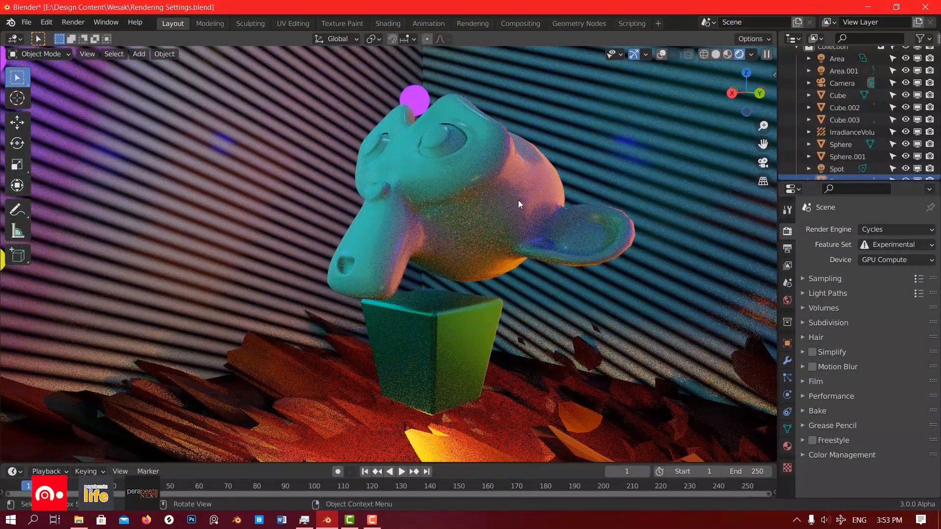
middle_drag(518, 200, 274, 240)
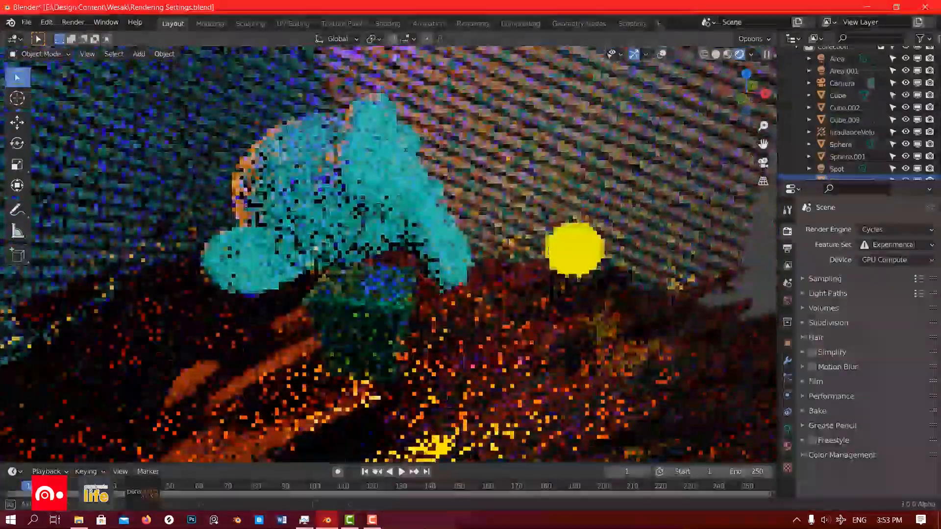
scroll(331, 195, up, 5)
scroll(338, 190, down, 5)
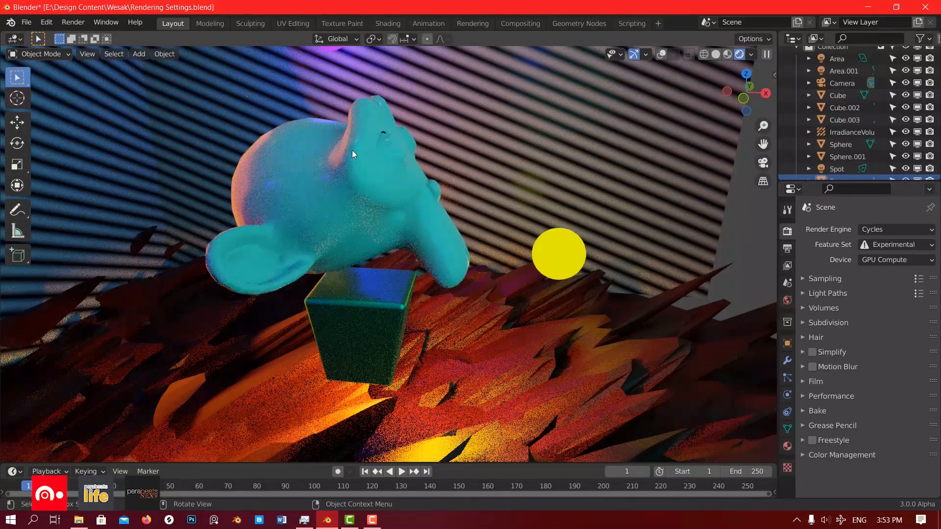
middle_drag(268, 202, 354, 376)
Select the tapered block beneath the monkey head and examine its lighting from behind and below.
click(353, 376)
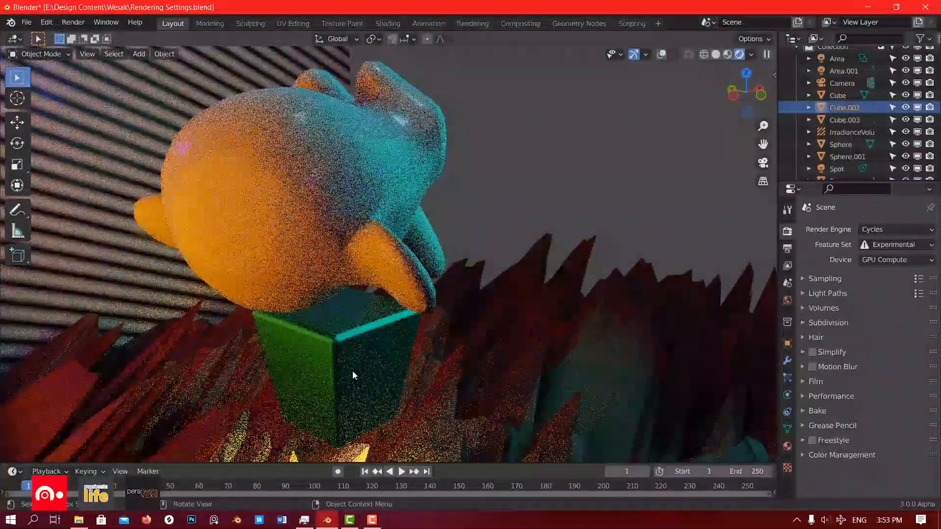
middle_drag(456, 388, 392, 306)
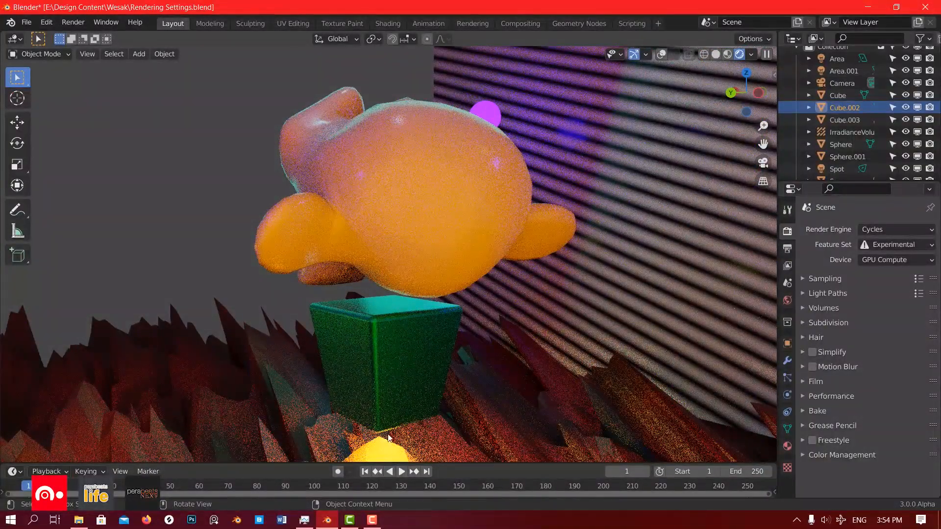
middle_drag(395, 440, 404, 387)
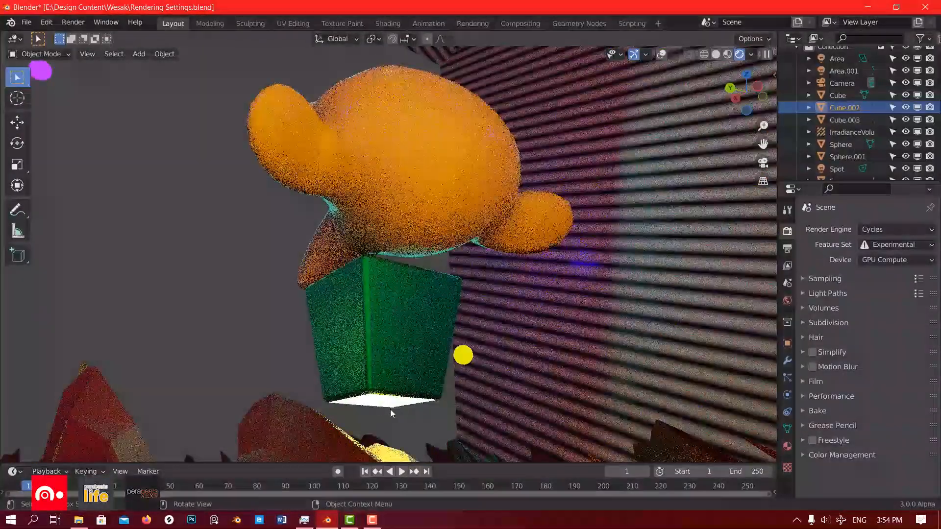
middle_drag(390, 414, 420, 426)
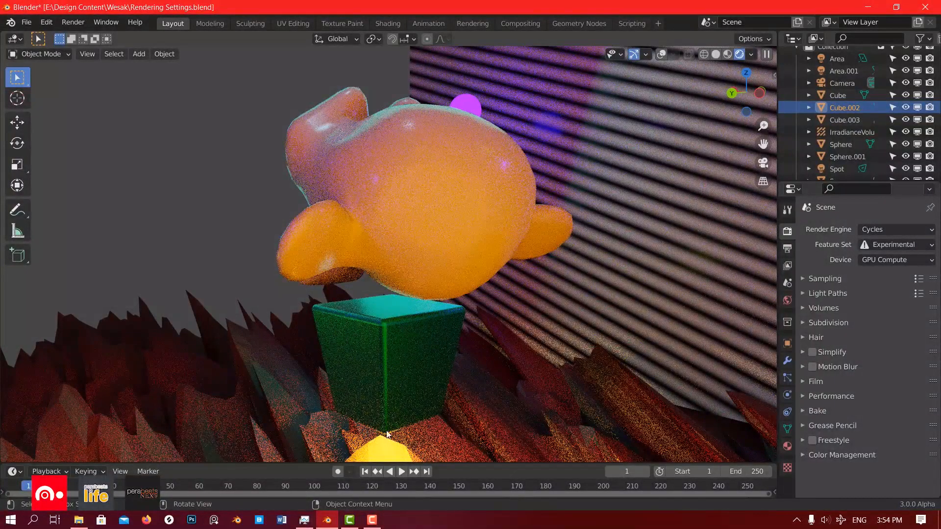
middle_drag(266, 383, 453, 379)
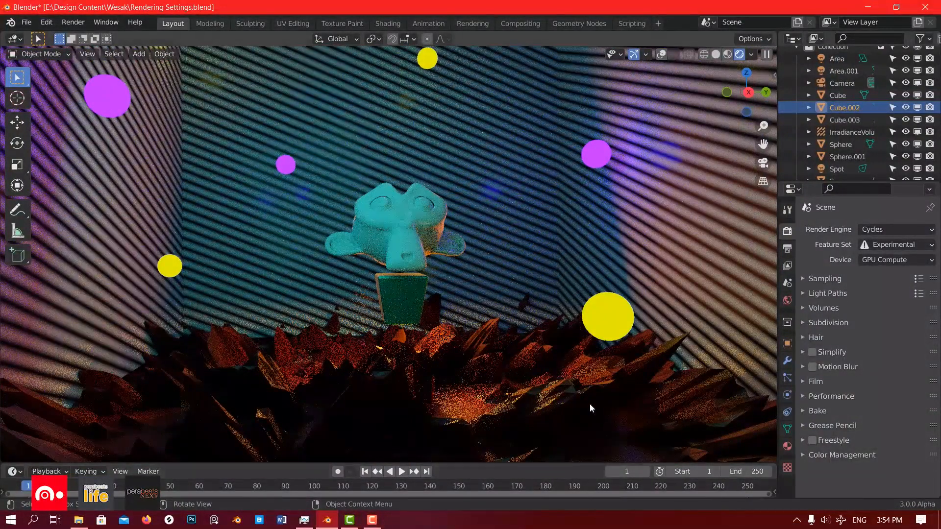
Examine the whole rendered room from several angles, including the striped walls, glowing spheres and rocky floor.
middle_drag(590, 404, 468, 410)
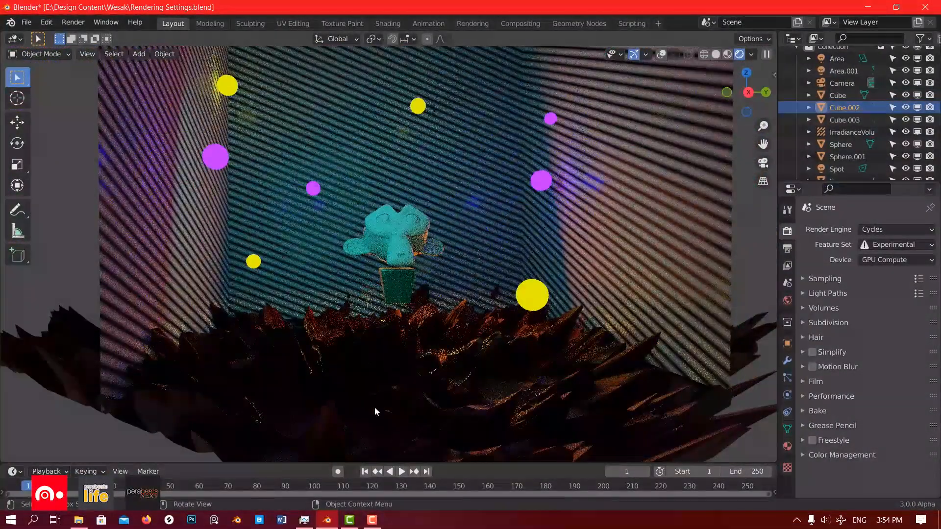
middle_drag(363, 406, 459, 382)
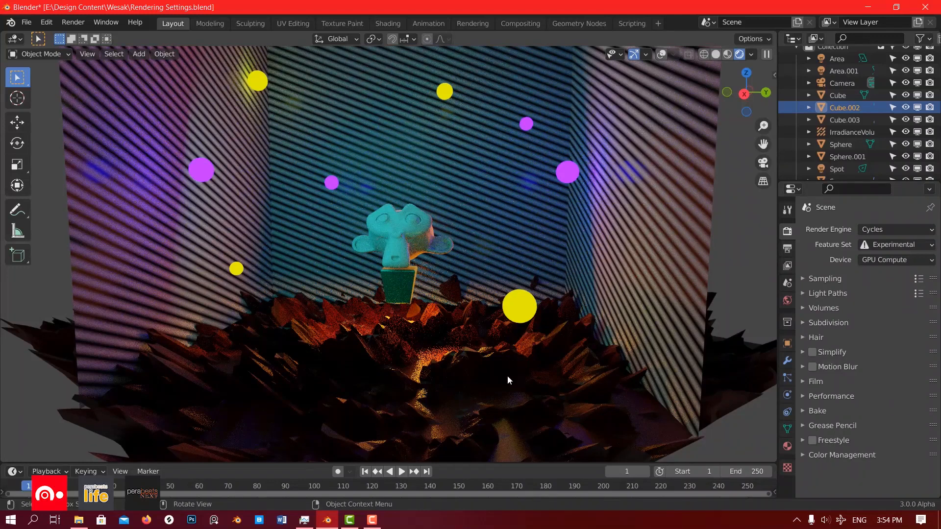
scroll(400, 412, up, 2)
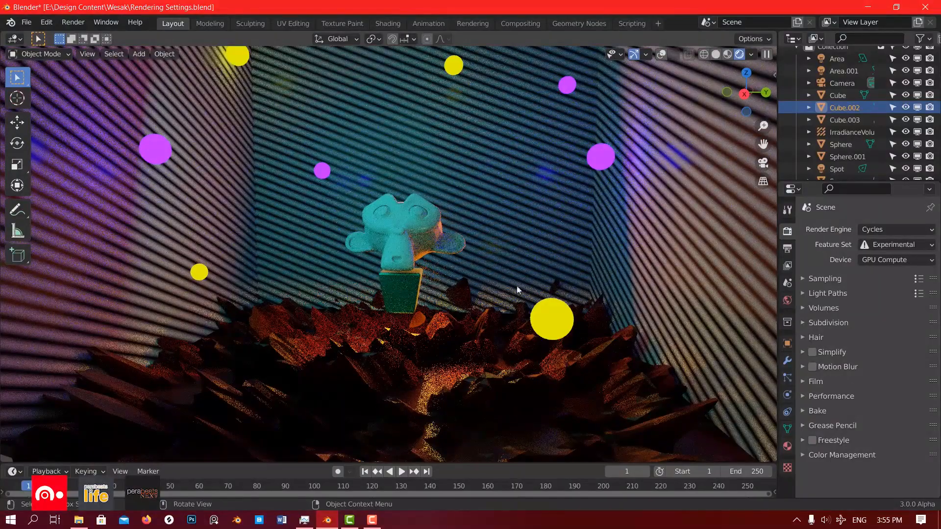
middle_drag(361, 330, 291, 116)
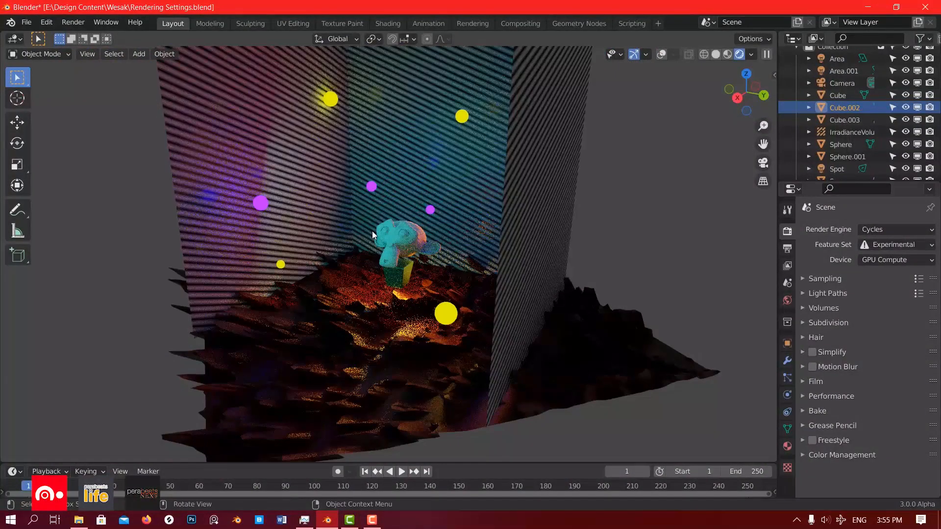
middle_drag(373, 234, 430, 231)
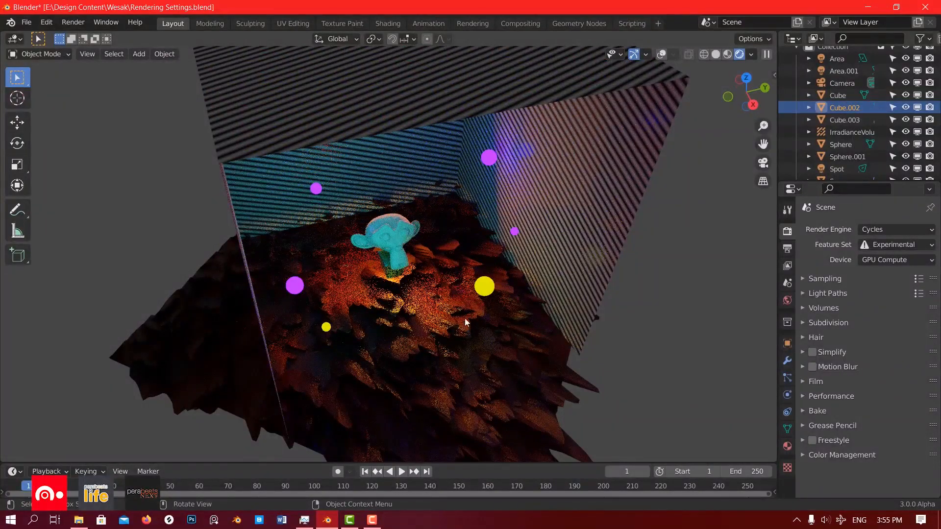
scroll(494, 324, up, 2)
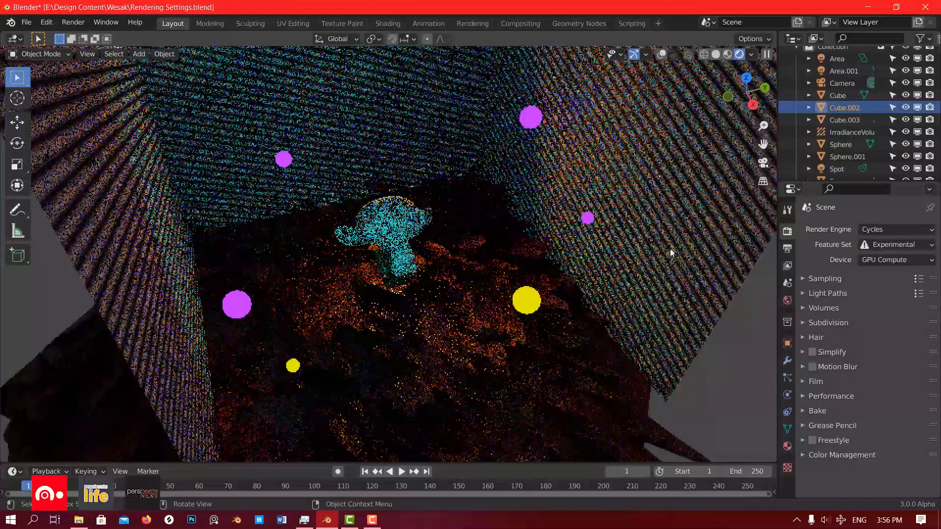
middle_drag(559, 310, 314, 277)
scroll(444, 282, down, 3)
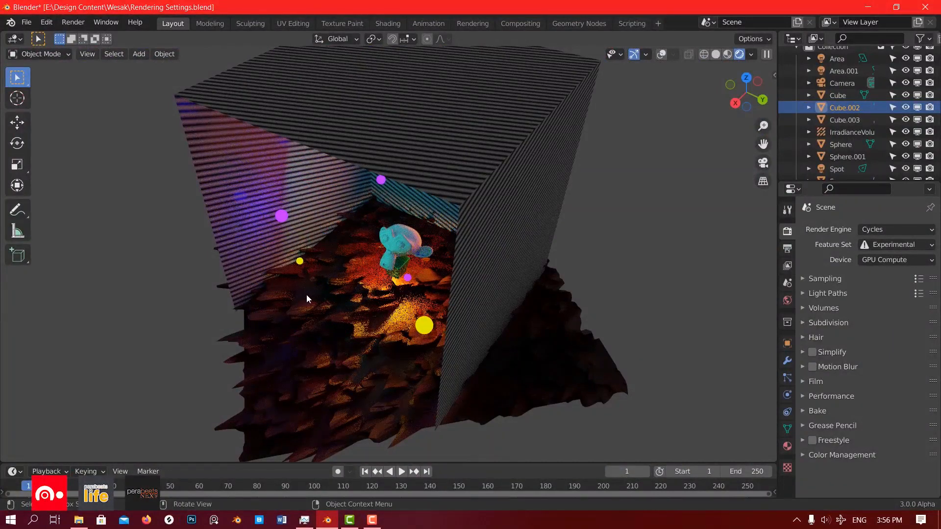
middle_drag(311, 301, 385, 256)
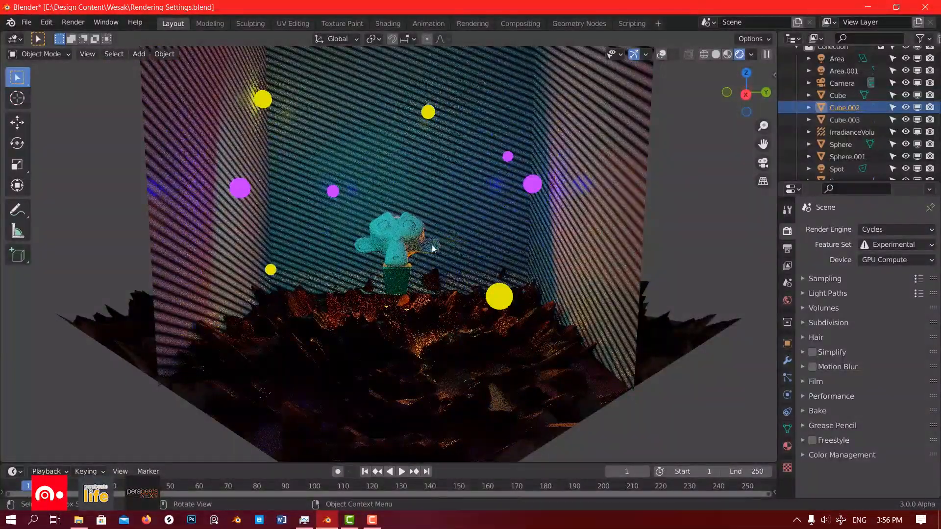
middle_drag(426, 216, 428, 230)
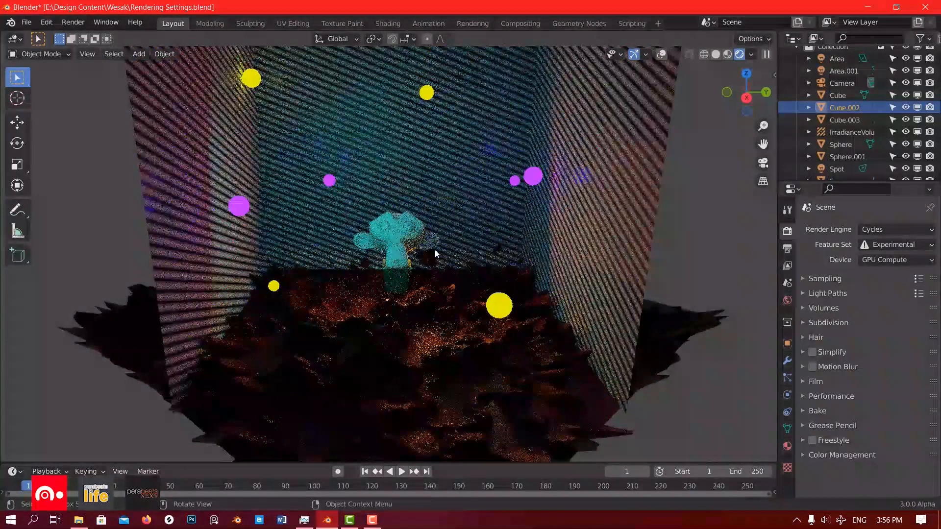
Switch the render engine to Eevee and review the room, glowing spheres and rocky floor from several angles.
click(898, 228)
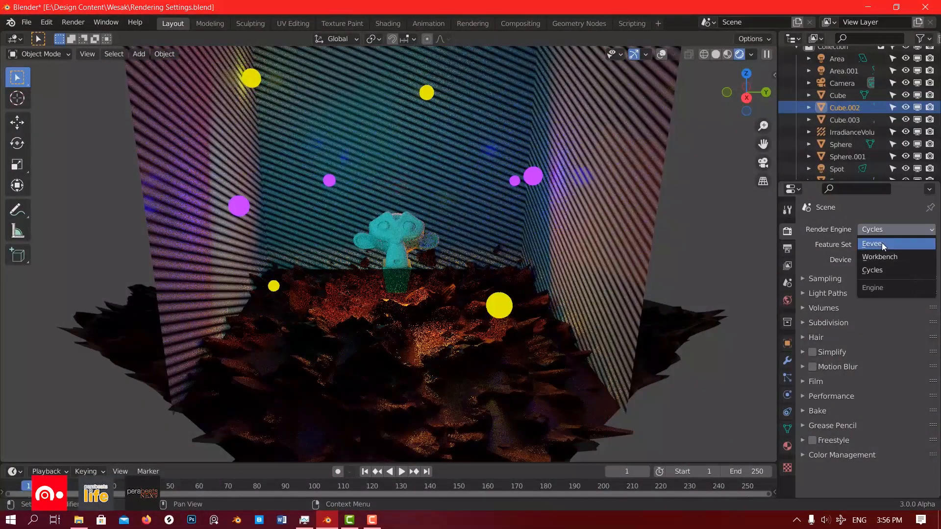
click(881, 243)
middle_drag(432, 287, 483, 235)
scroll(432, 245, up, 2)
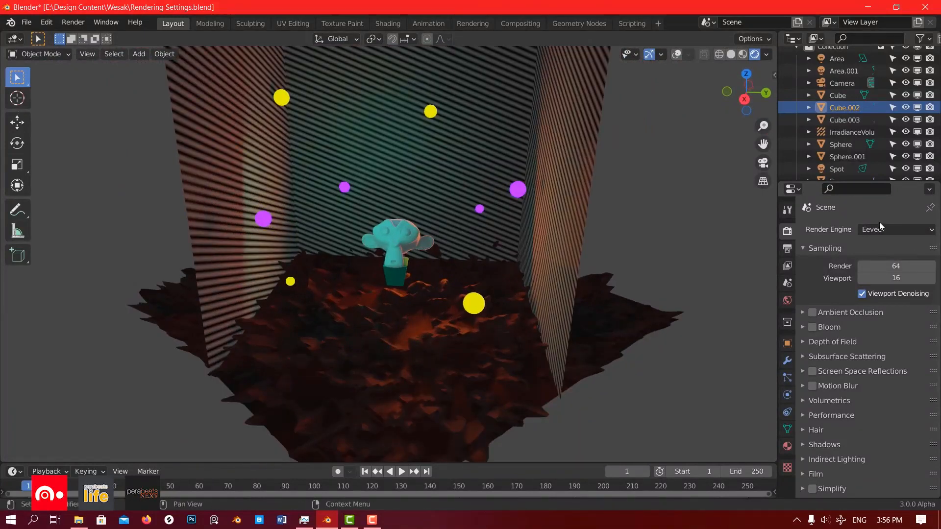
middle_drag(574, 162, 509, 250)
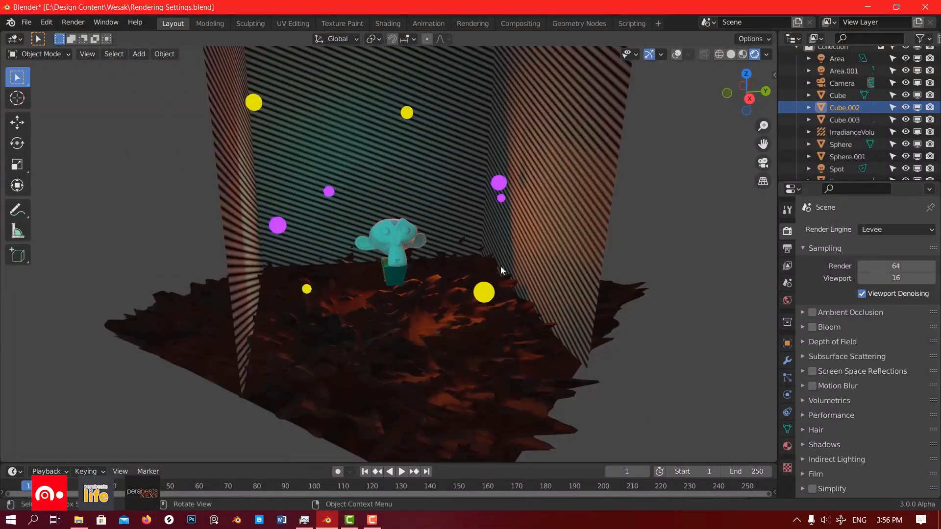
middle_drag(551, 199, 544, 233)
middle_drag(493, 312, 451, 382)
scroll(449, 369, up, 1)
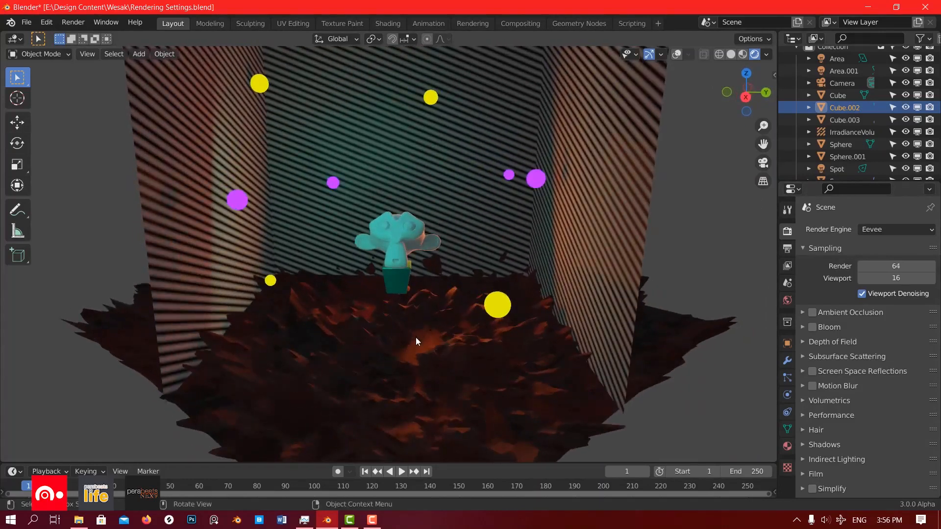
middle_drag(428, 327, 456, 402)
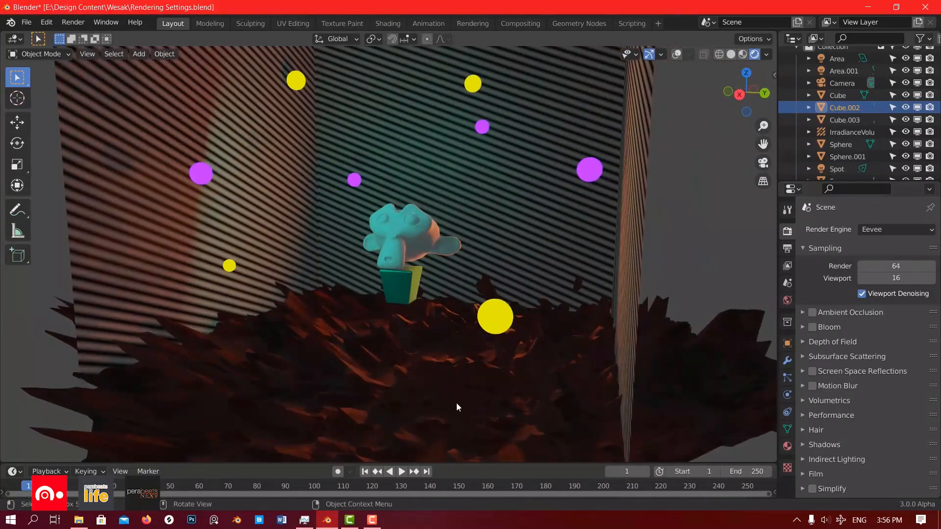
Examine the Eevee lighting on the monkey head and tapered block close up, as well as across the whole striped room.
scroll(478, 387, up, 8)
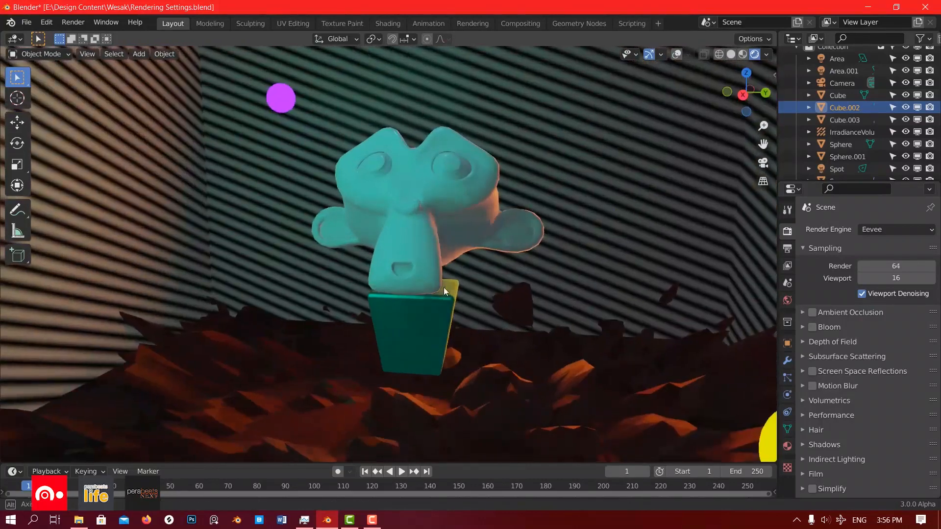
middle_drag(443, 287, 677, 229)
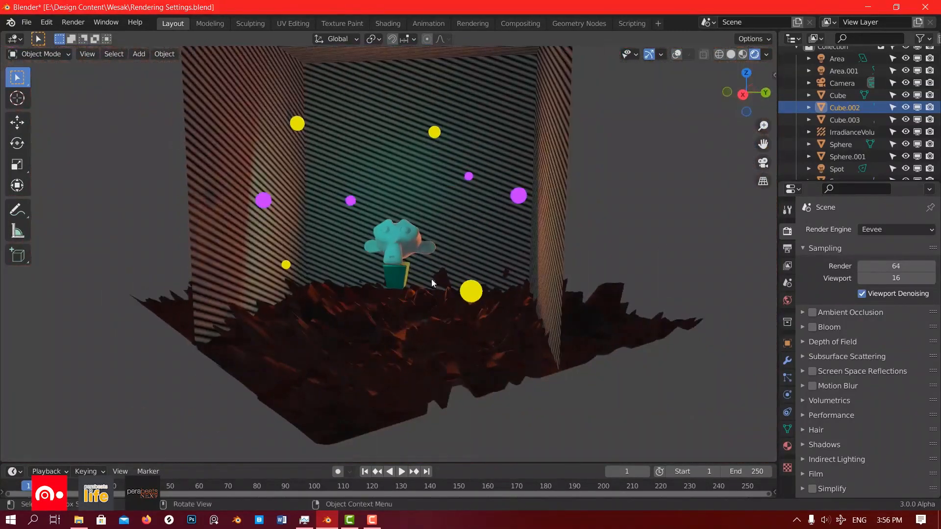
middle_drag(432, 279, 346, 287)
scroll(314, 252, down, 6)
scroll(349, 256, up, 7)
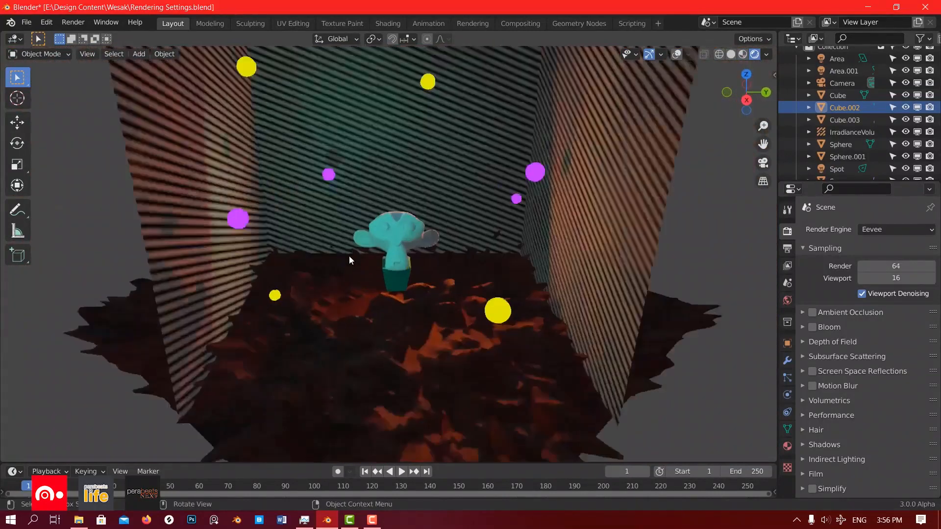
scroll(350, 256, down, 5)
middle_drag(369, 255, 352, 255)
middle_drag(419, 235, 449, 262)
scroll(370, 338, up, 2)
middle_drag(370, 337, 405, 334)
scroll(372, 316, down, 2)
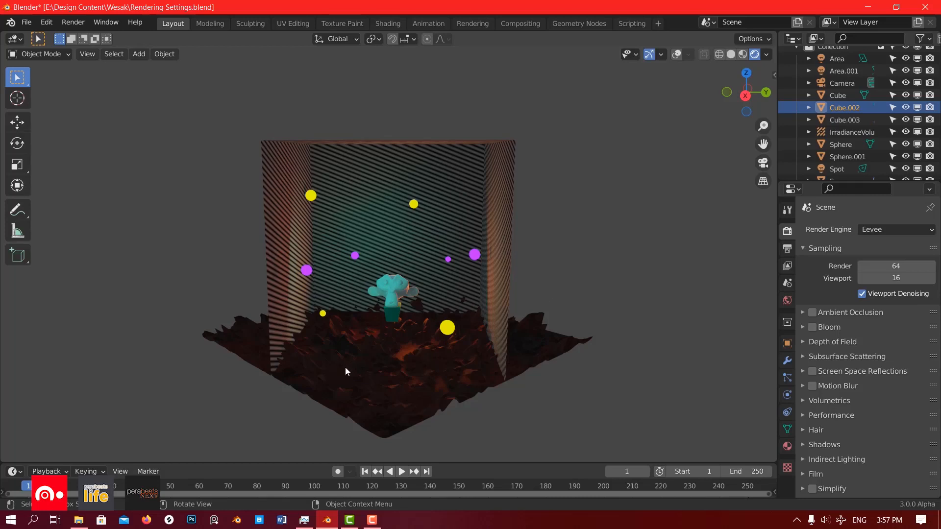
scroll(745, 254, up, 3)
Compare the room's lighting in Cycles and Eevee by alternating the render engine, ending on Eevee.
click(895, 229)
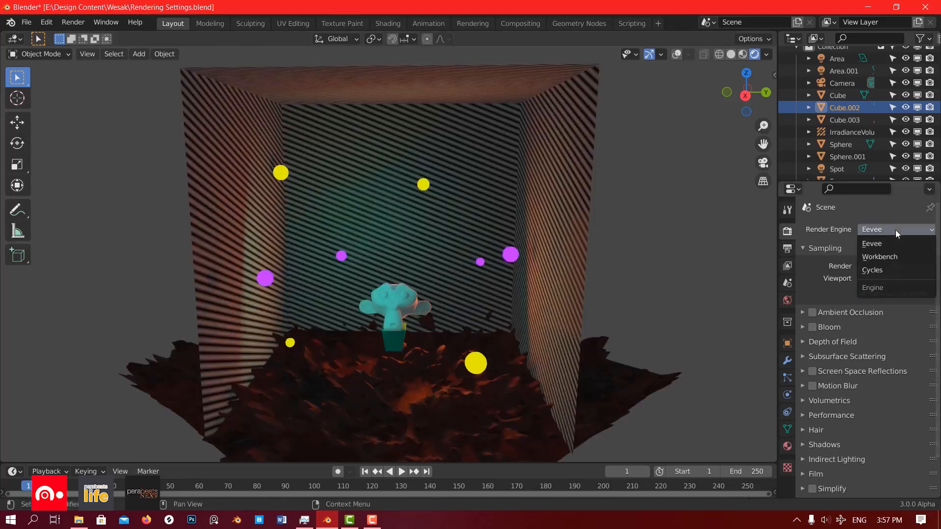
click(886, 271)
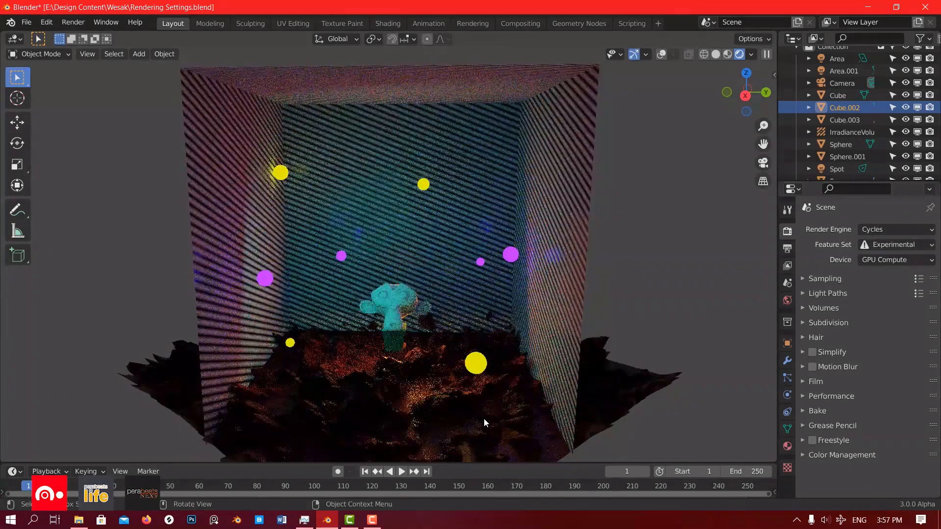
scroll(450, 383, down, 2)
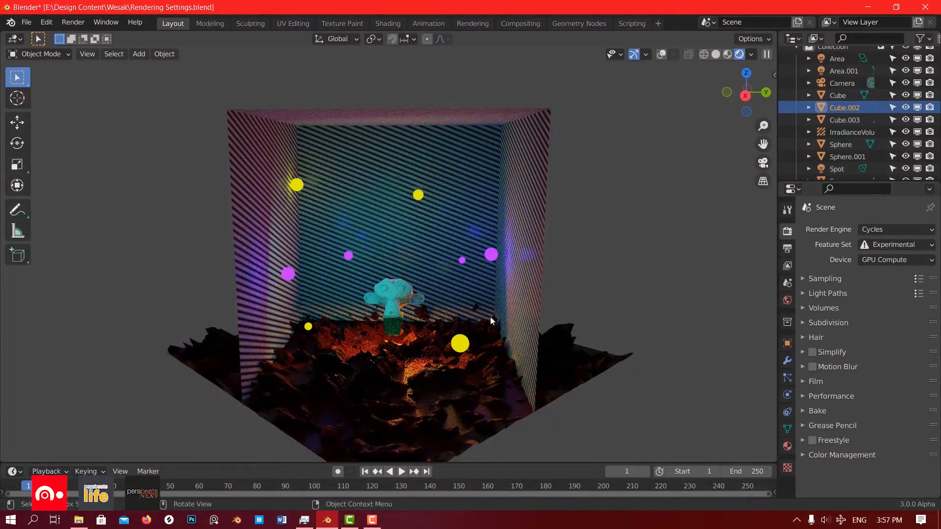
click(888, 230)
click(879, 244)
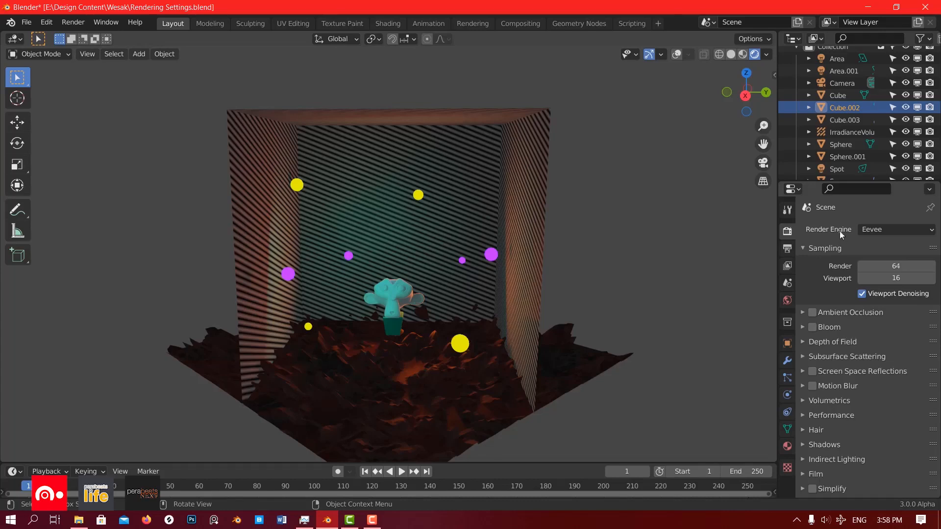
click(879, 227)
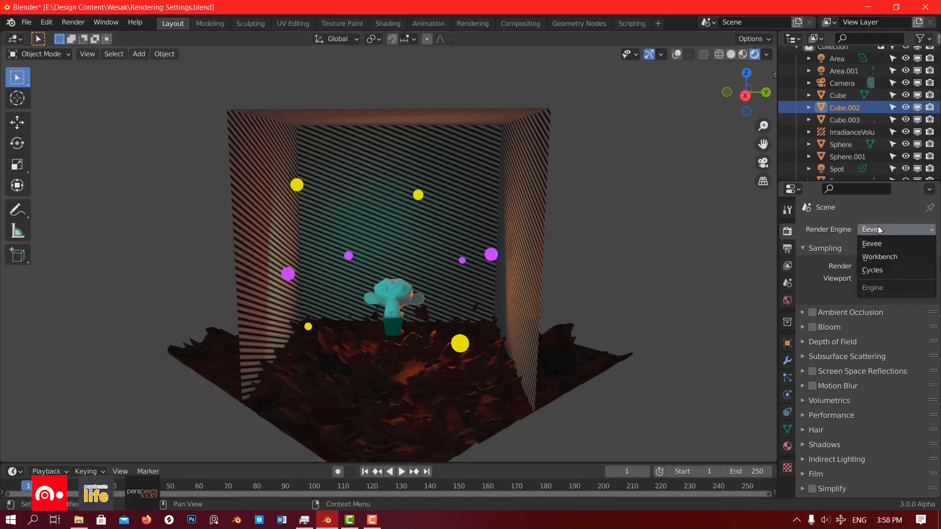
click(880, 271)
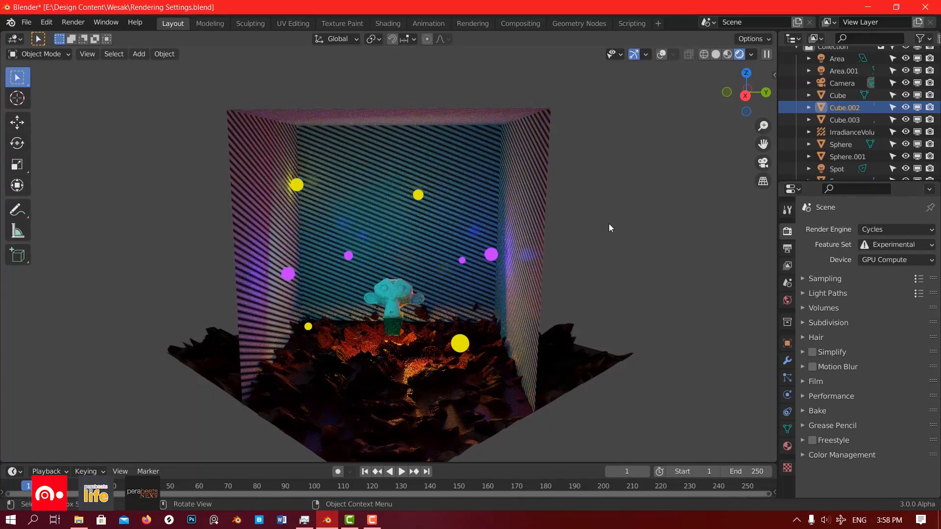
click(896, 230)
click(896, 257)
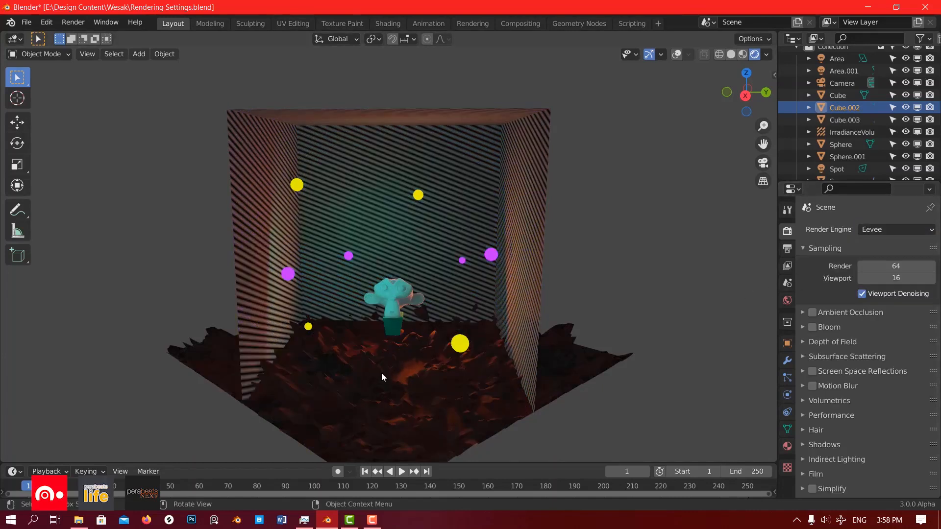
scroll(381, 372, up, 2)
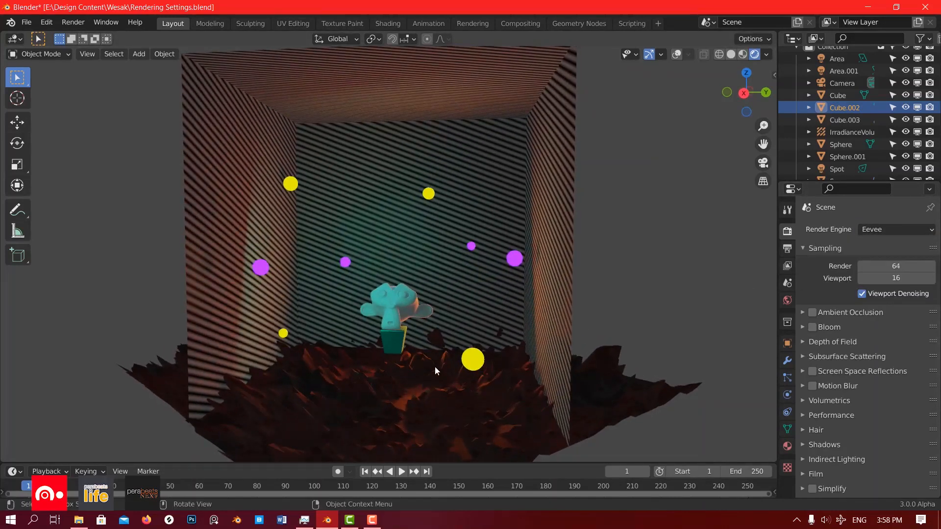
scroll(431, 362, down, 2)
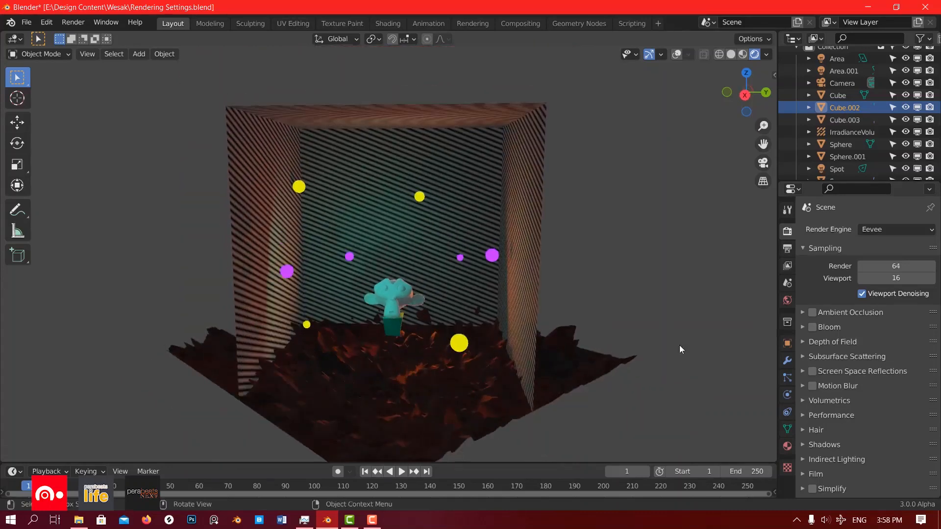
Enable Ambient Occlusion and examine the shading on the rocky floor close up.
click(812, 313)
click(812, 312)
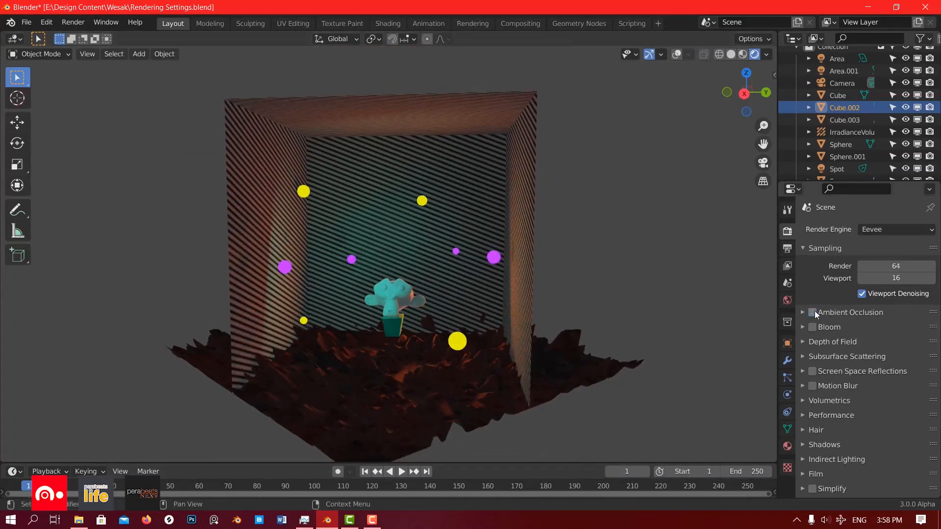
click(812, 313)
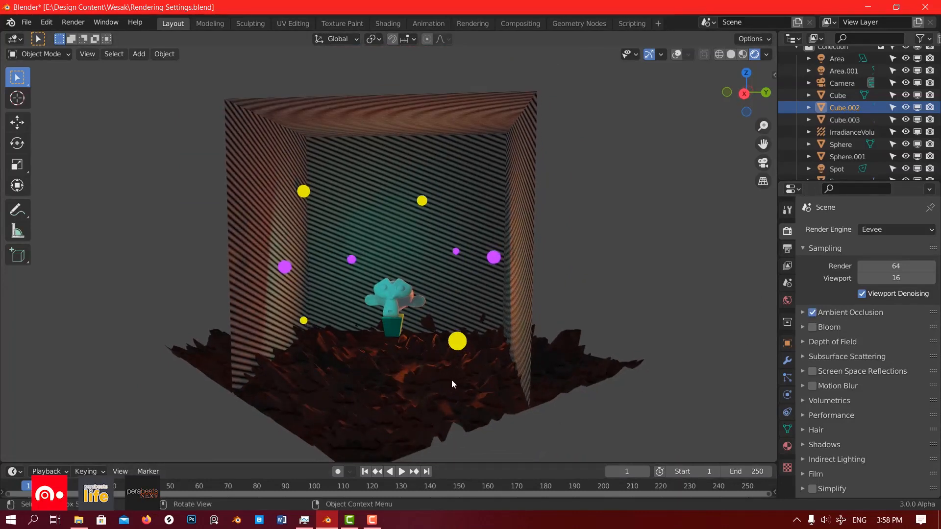
middle_drag(425, 422, 404, 395)
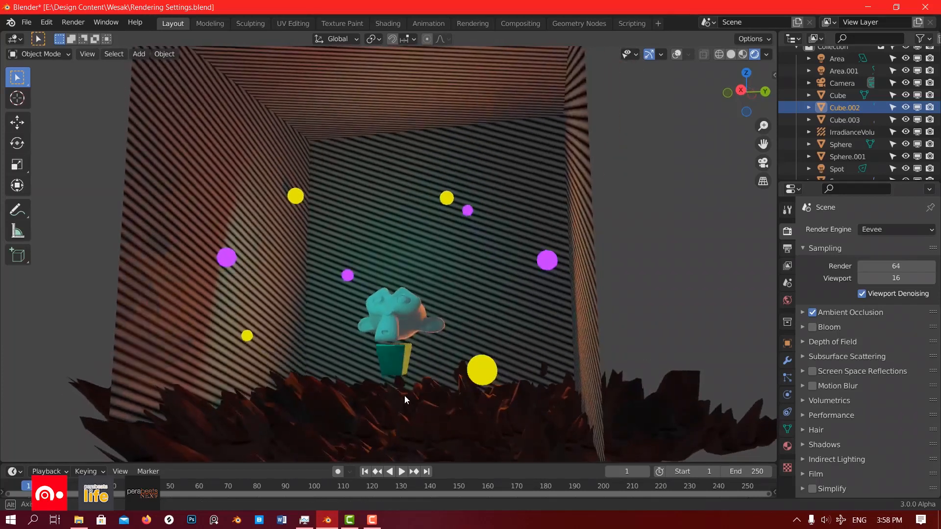
scroll(440, 456, up, 3)
middle_drag(440, 456, 357, 142)
scroll(358, 141, up, 3)
mouse_move(362, 185)
middle_down()
mouse_move(361, 143)
mouse_move(354, 179)
middle_up()
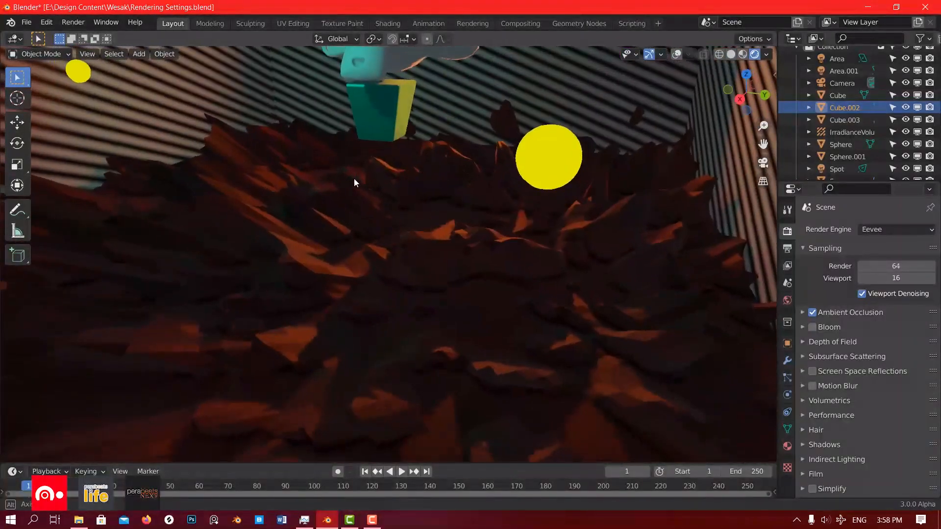
Set the Ambient Occlusion distance to 1.75 m, review the floor's shading, and collapse the section.
click(803, 314)
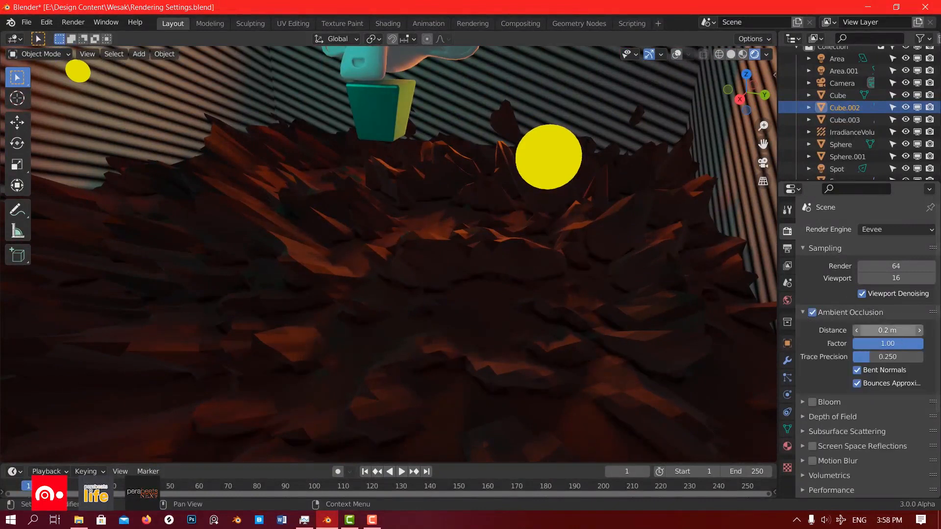
drag(887, 330, 938, 329)
scroll(453, 283, down, 6)
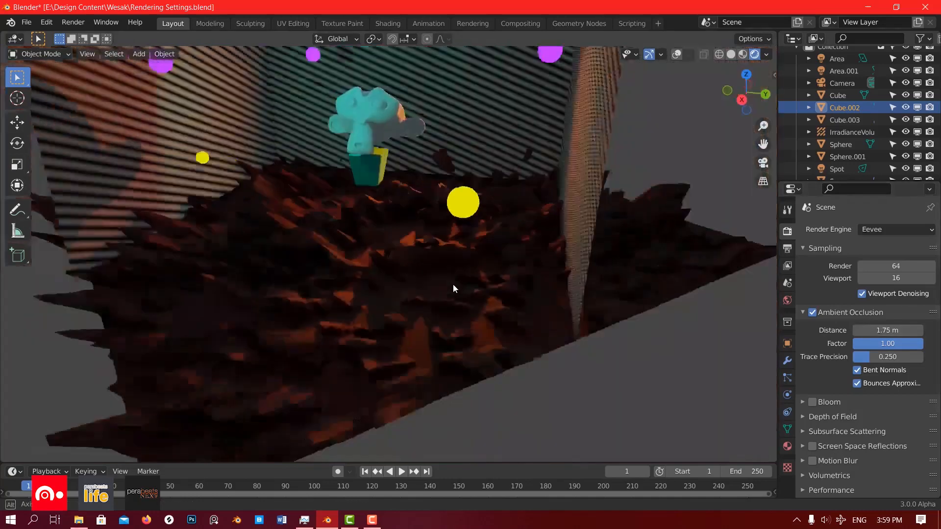
mouse_move(452, 278)
middle_down()
mouse_move(451, 258)
mouse_move(380, 252)
mouse_move(689, 305)
middle_up()
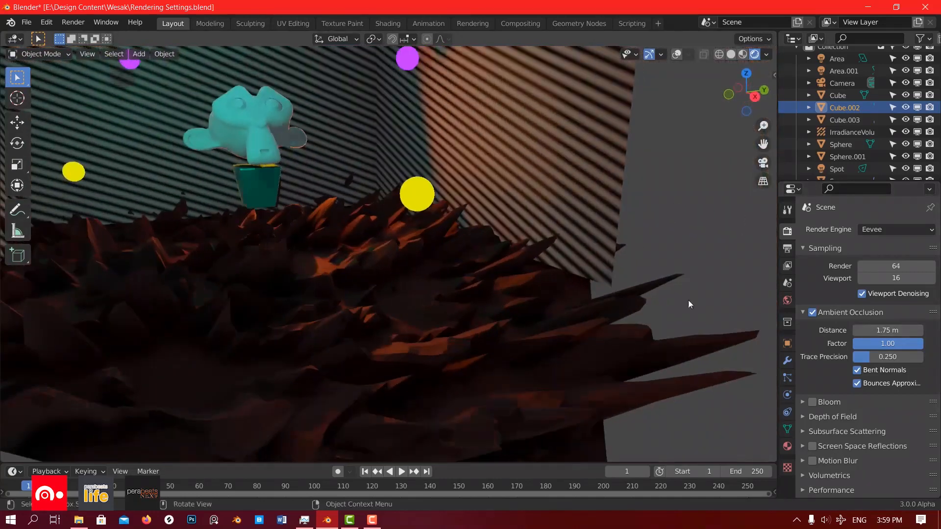
mouse_move(204, 232)
middle_down()
mouse_move(264, 235)
mouse_move(109, 240)
mouse_move(203, 236)
mouse_move(182, 215)
mouse_move(317, 195)
mouse_move(349, 200)
mouse_move(372, 264)
mouse_move(365, 259)
middle_up()
click(803, 312)
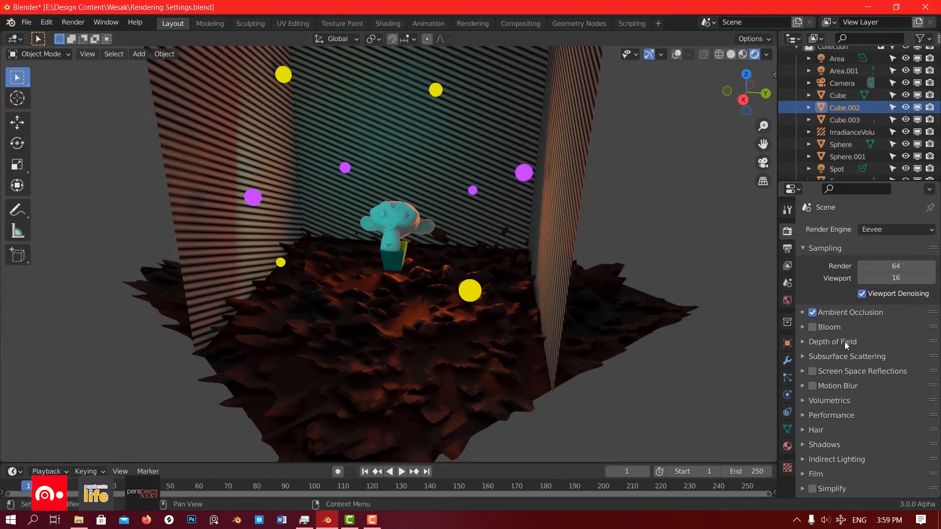
Look through the Depth of Field and Subsurface Scattering settings, collapsing each section after viewing.
click(803, 342)
click(802, 342)
click(805, 339)
click(805, 339)
click(805, 339)
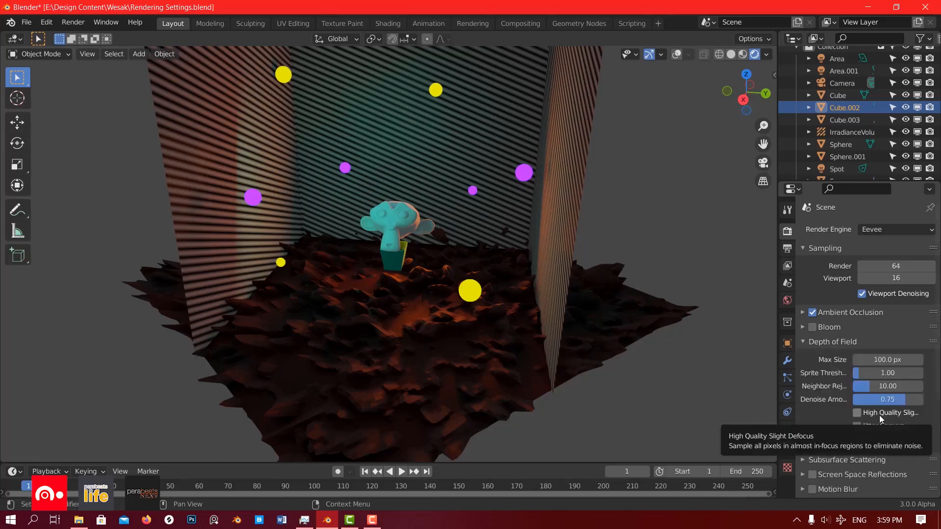
click(829, 343)
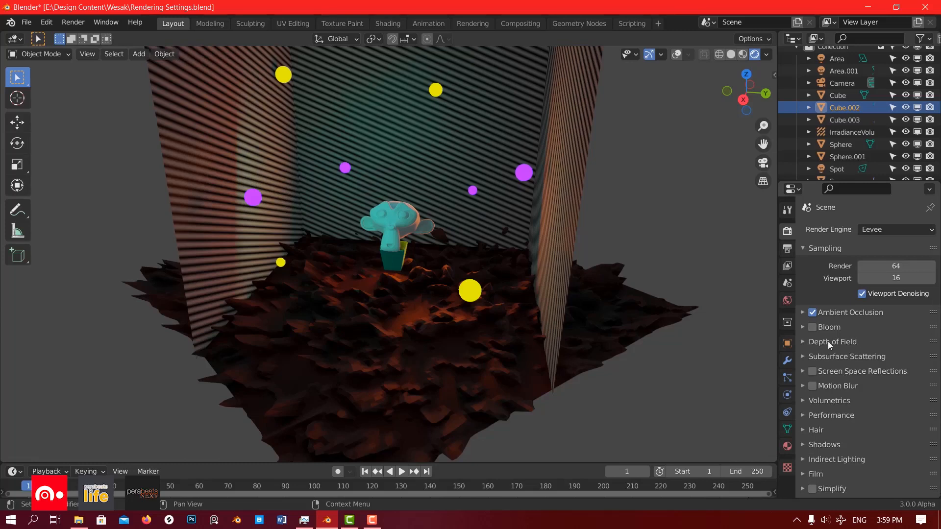
click(802, 356)
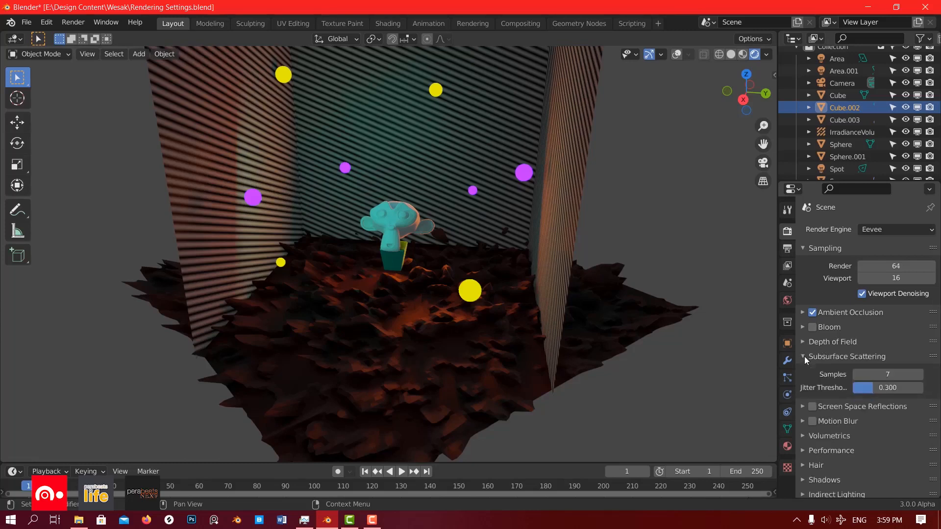
click(804, 357)
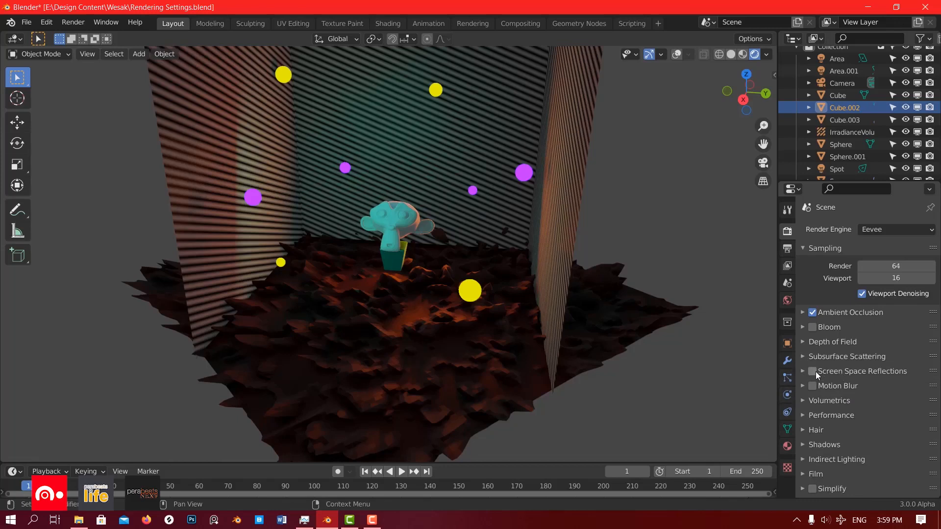
Enable Screen Space Reflections, comparing the scene with and without them, with the purple spheres selected and the viewport overlays shown.
click(812, 368)
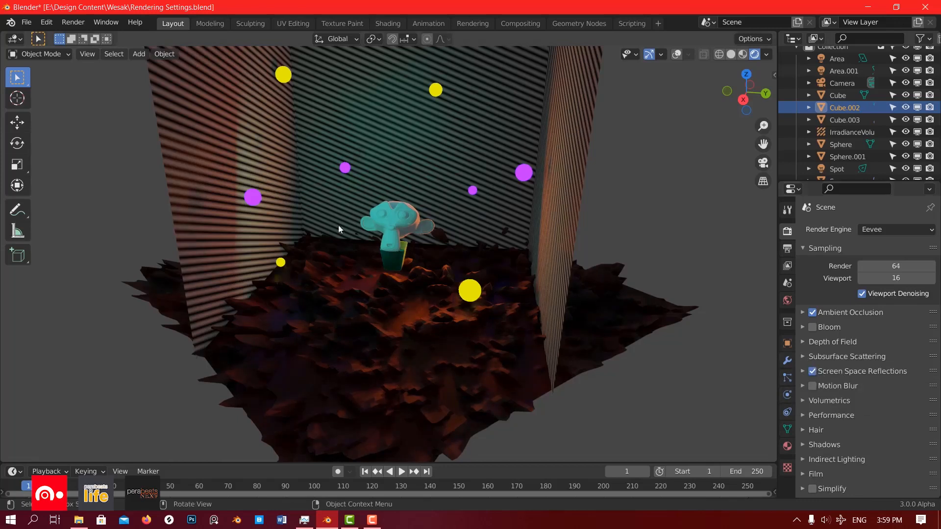
click(812, 371)
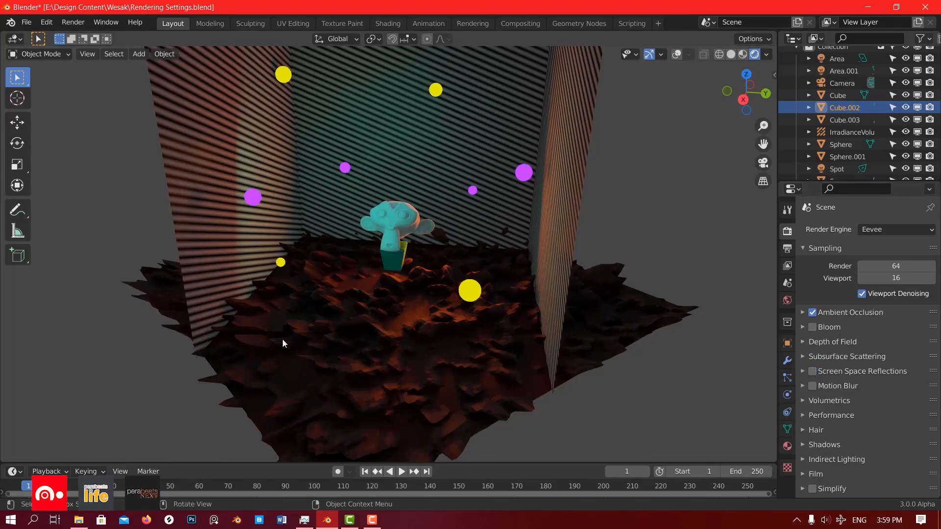
click(253, 197)
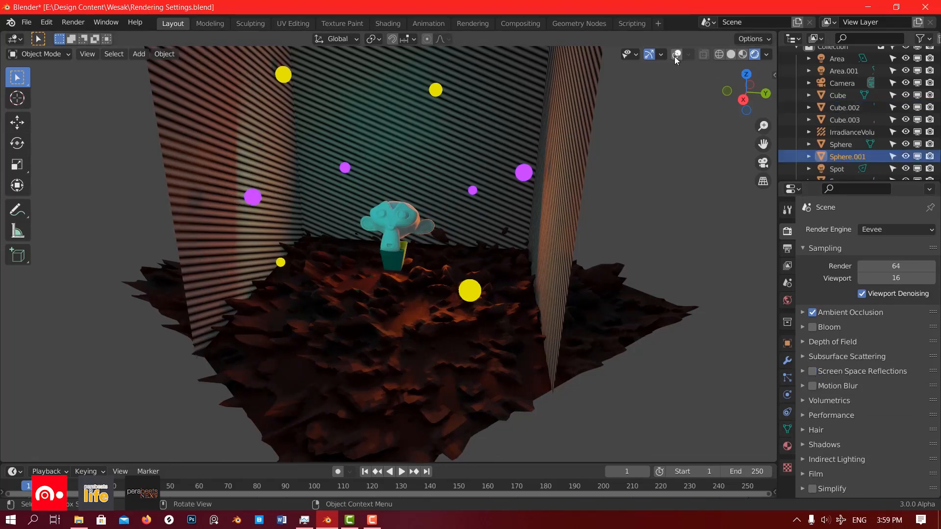
key(shift+alt+z)
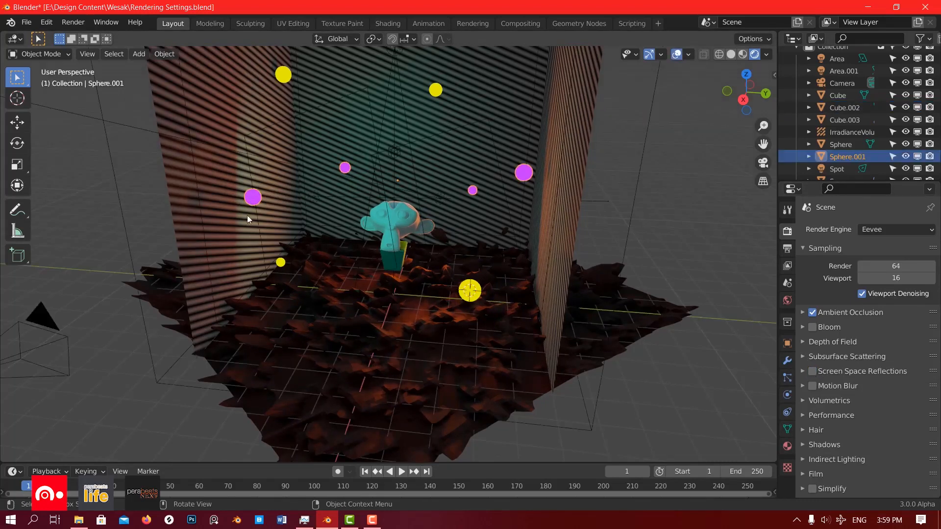
click(812, 371)
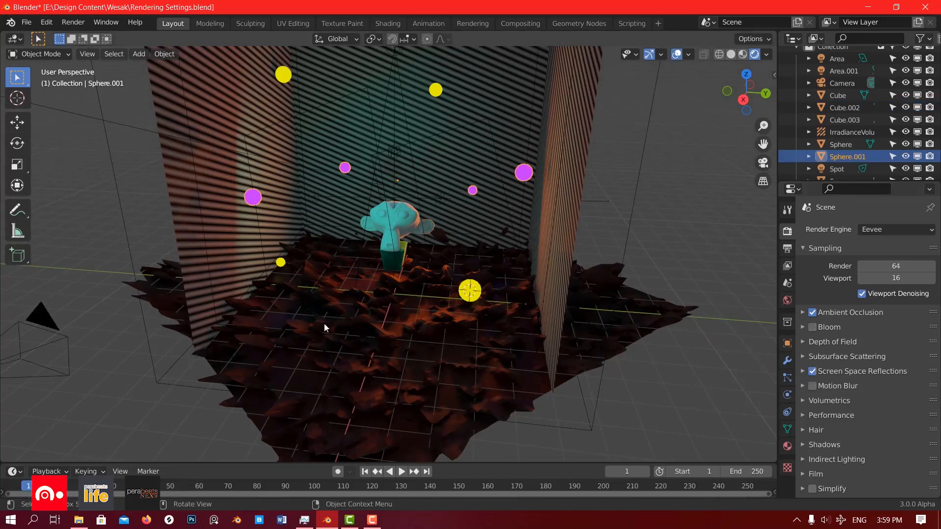
Turn off Screen Space Reflections and hide the viewport overlays to view the scene clean.
scroll(258, 339, up, 3)
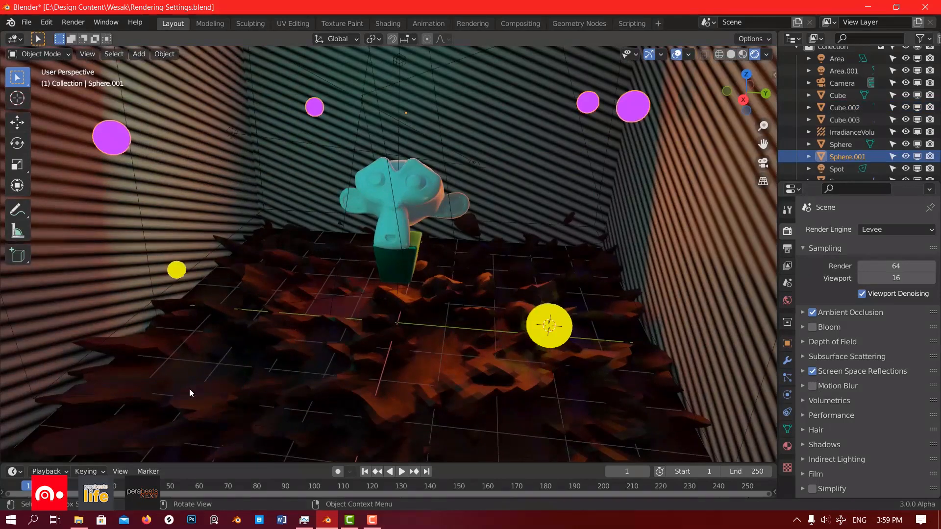
middle_drag(190, 389, 224, 386)
scroll(229, 376, down, 2)
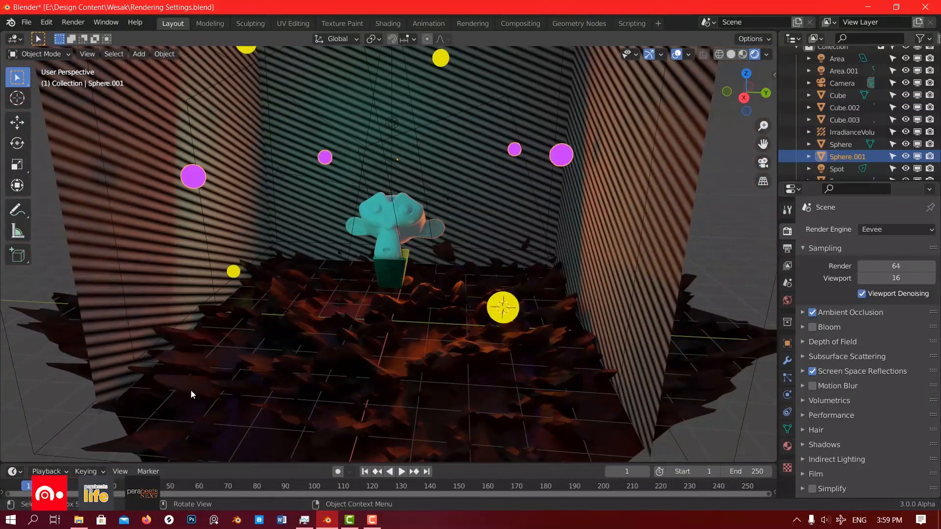
click(812, 372)
click(677, 54)
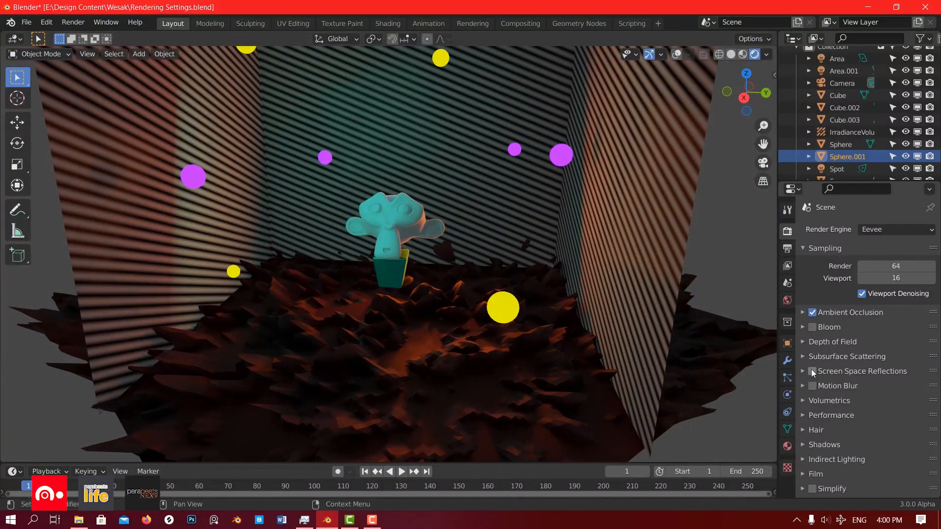
Re-enable Screen Space Reflections, toggle Half Res Trace in its settings, and collapse the section.
scroll(872, 343, down, 2)
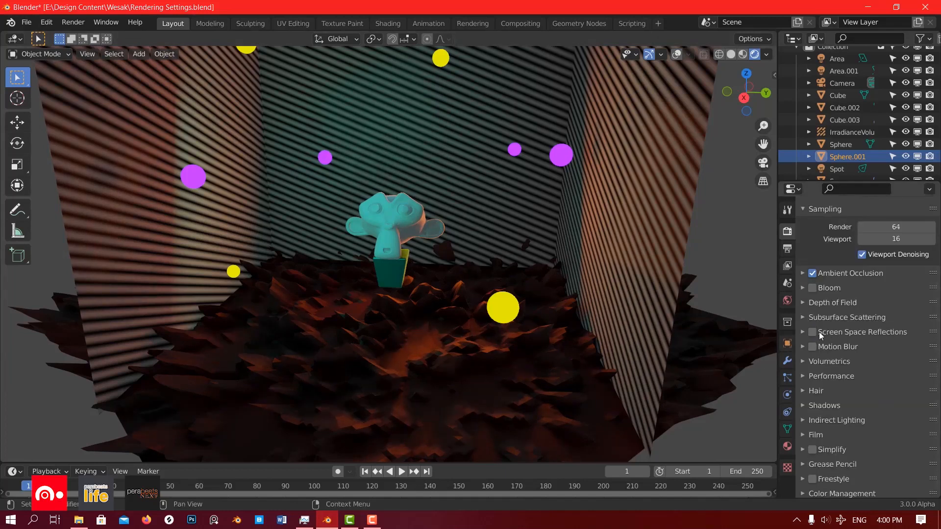
click(812, 332)
click(803, 331)
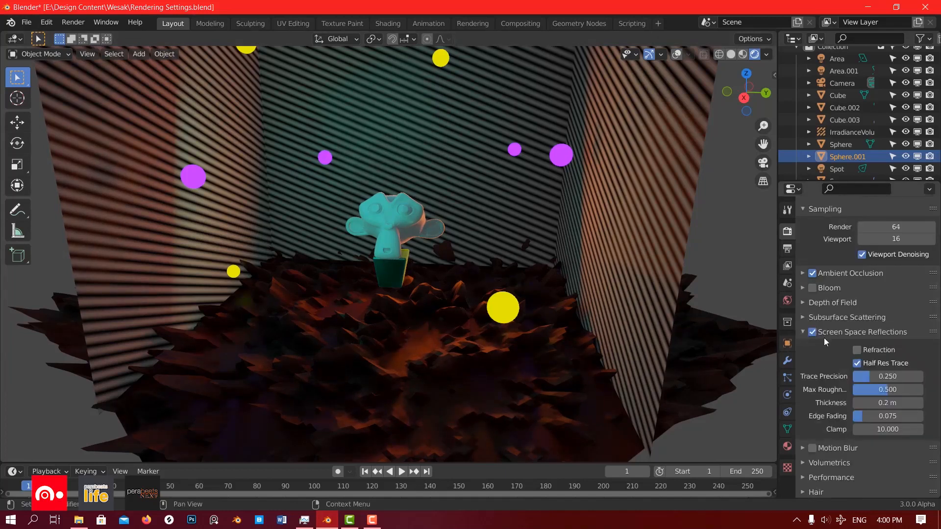
click(881, 364)
click(802, 333)
Examine the reflections on the rocky floor and around the monkey head from several angles, with the head selected.
middle_drag(317, 330, 243, 215)
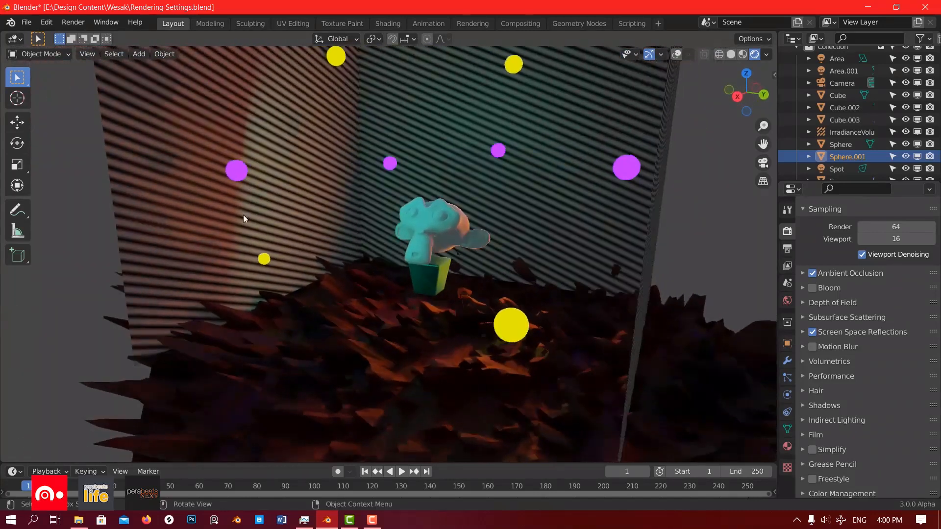
middle_drag(455, 347, 391, 201)
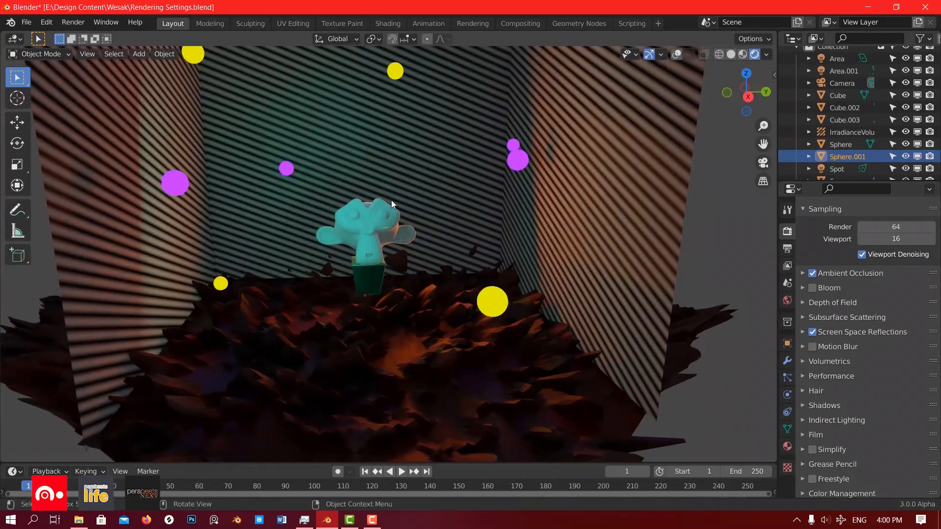
scroll(392, 200, up, 5)
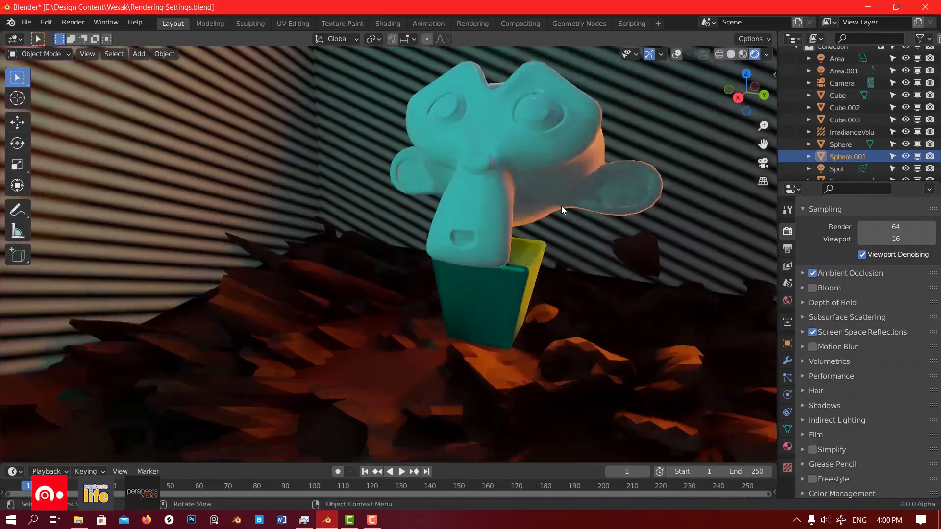
scroll(560, 206, down, 4)
middle_drag(561, 206, 354, 214)
click(372, 168)
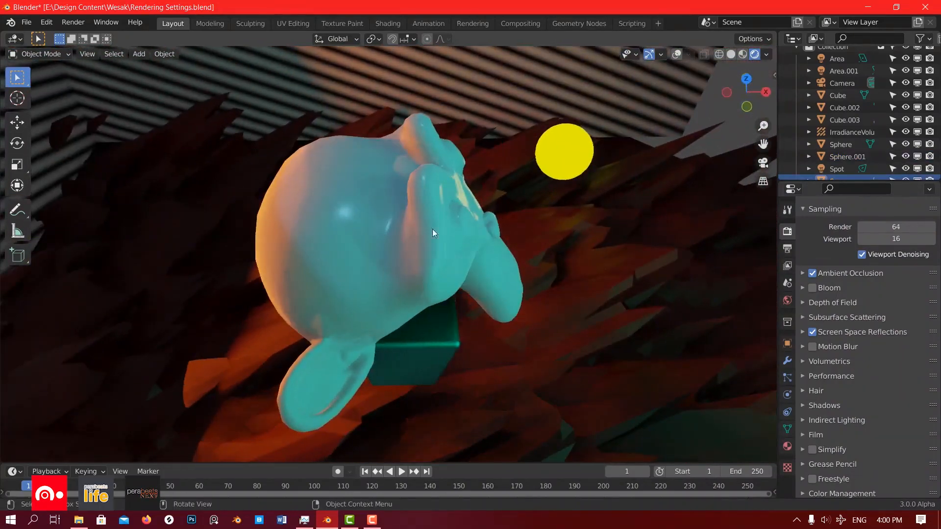
middle_drag(432, 228, 342, 267)
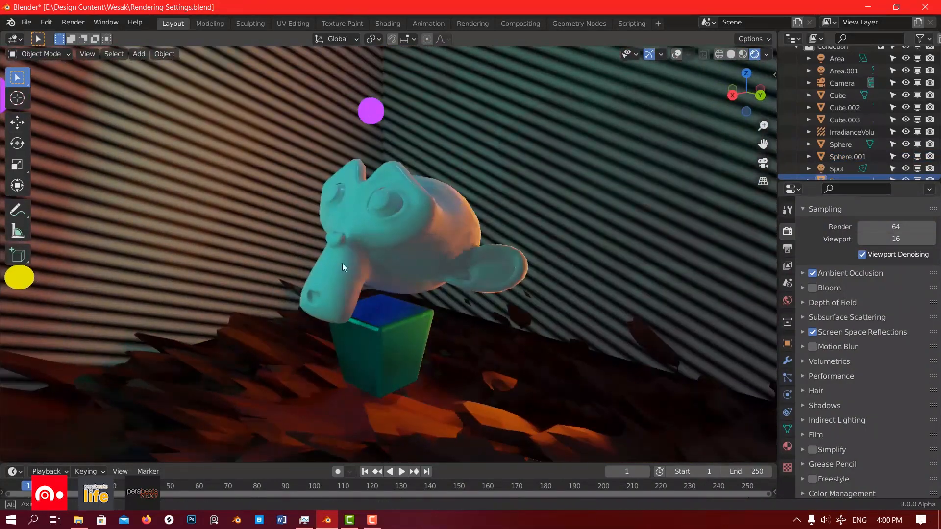
middle_drag(398, 325, 433, 319)
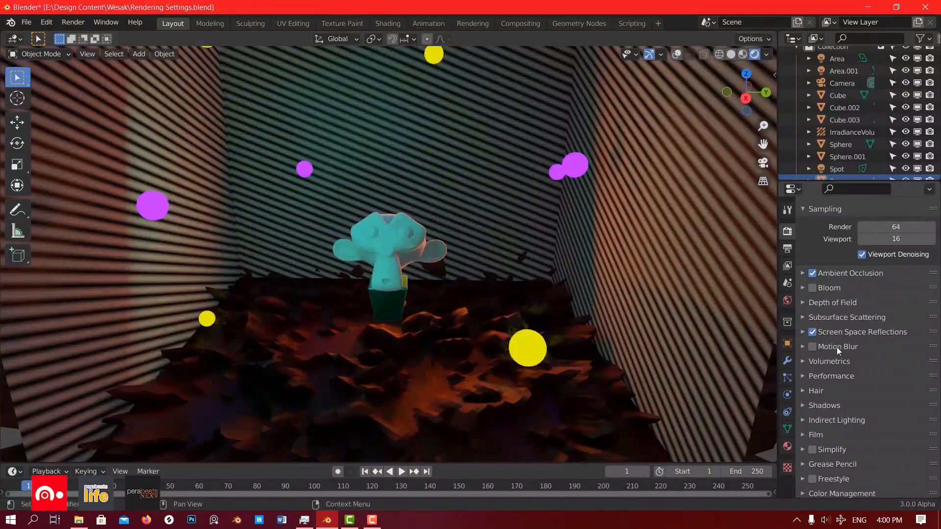
Look through the Motion Blur, Volumetrics and Performance settings, collapsing each section after viewing.
click(801, 350)
click(800, 349)
scroll(457, 271, down, 3)
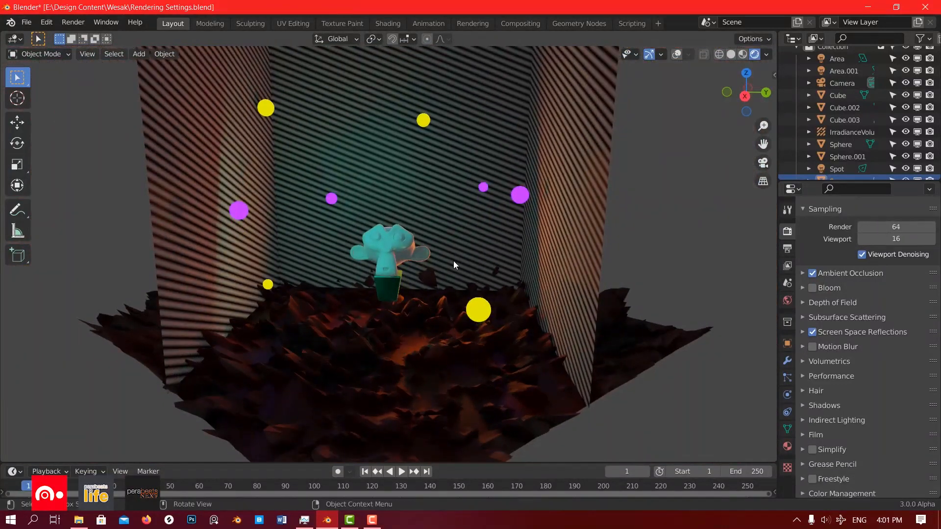
click(802, 362)
click(802, 361)
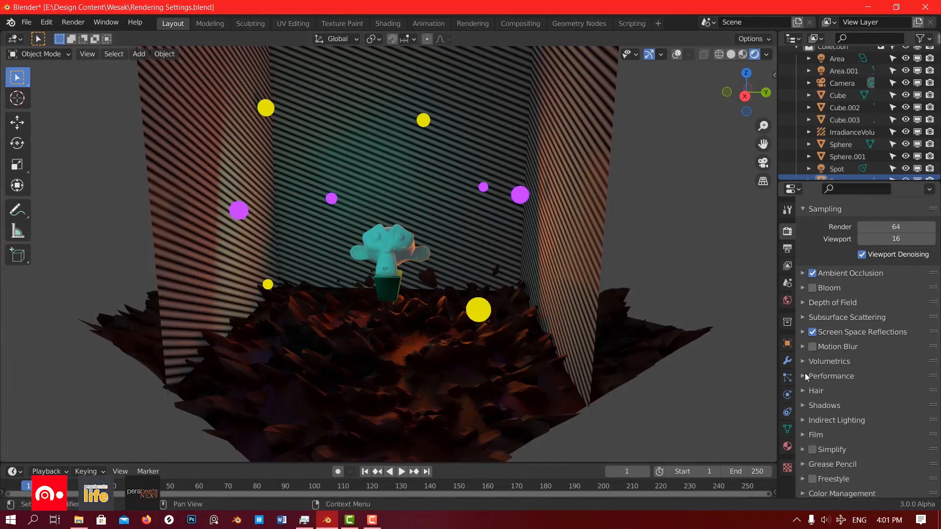
click(807, 376)
click(803, 376)
Look at the Color Management settings and collapse the section.
scroll(804, 417, down, 1)
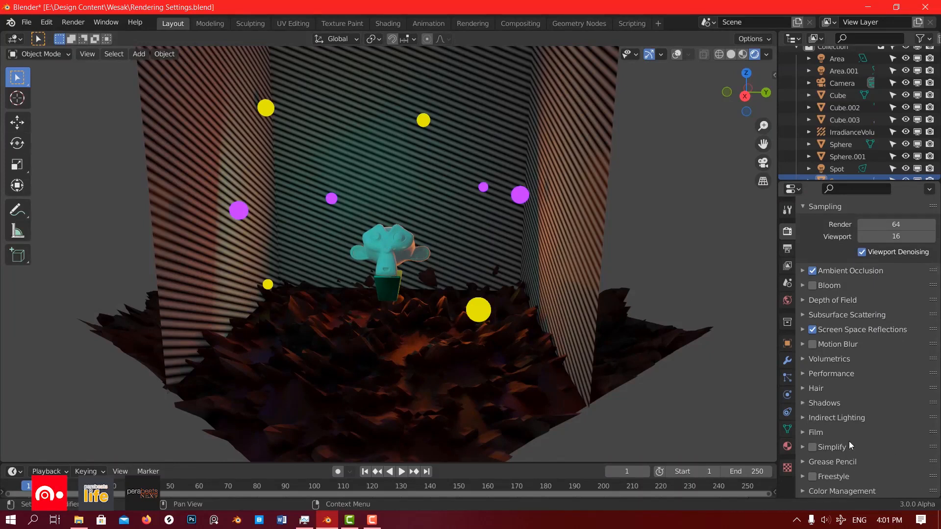
click(802, 490)
scroll(854, 458, down, 5)
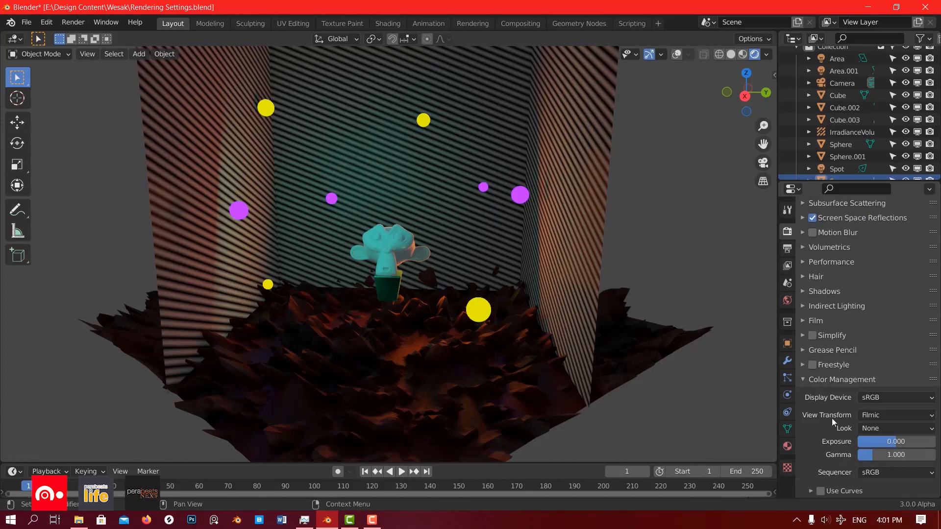
click(802, 380)
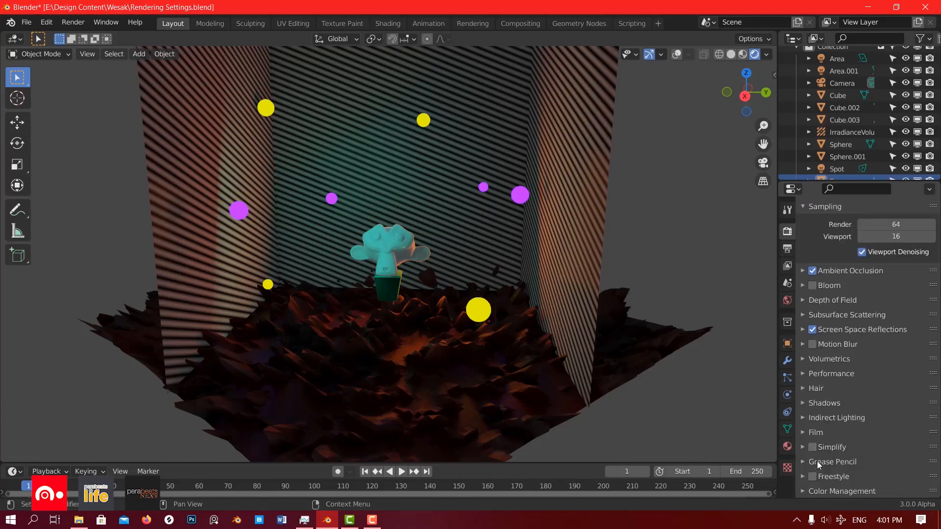
Toggle the Film Transparent option repeatedly to compare backgrounds, leave it off, and collapse the section.
click(803, 433)
scroll(836, 412, down, 2)
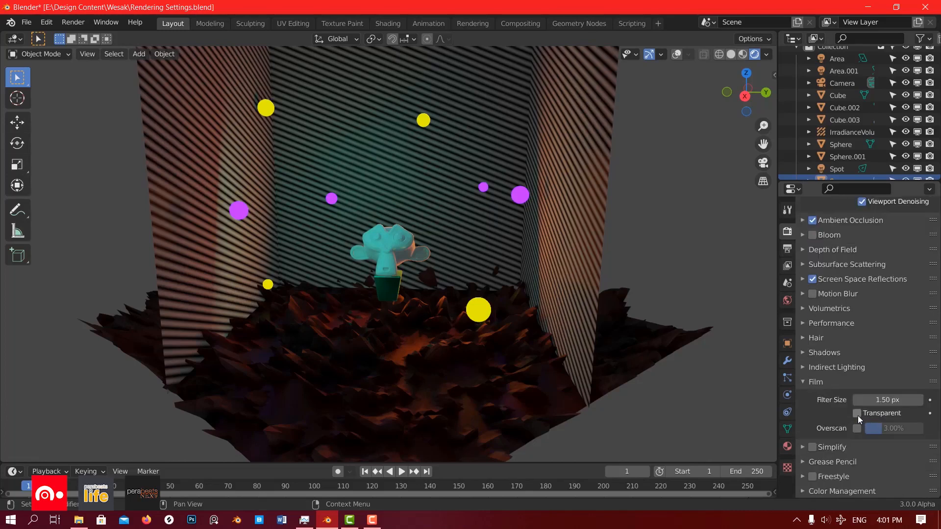
click(857, 413)
click(857, 413)
click(857, 413)
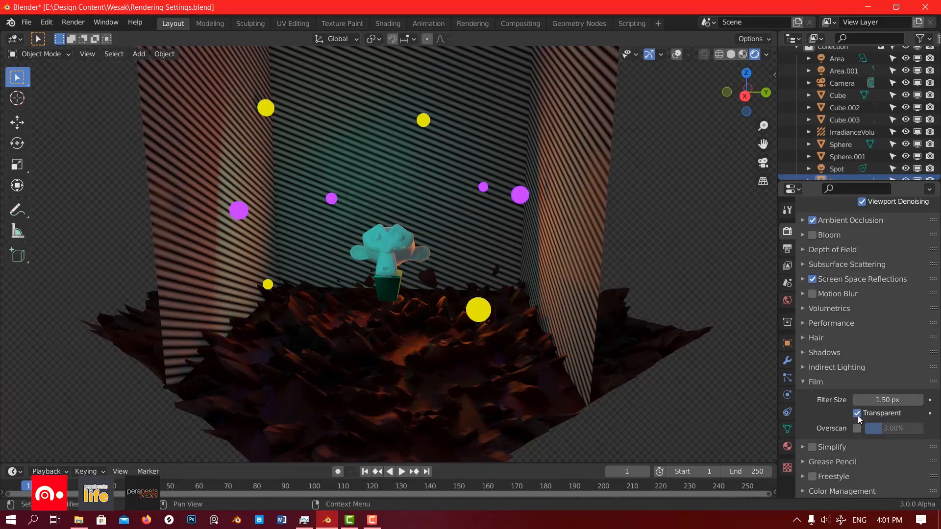
click(857, 413)
click(858, 413)
click(857, 413)
click(857, 413)
click(857, 413)
click(806, 384)
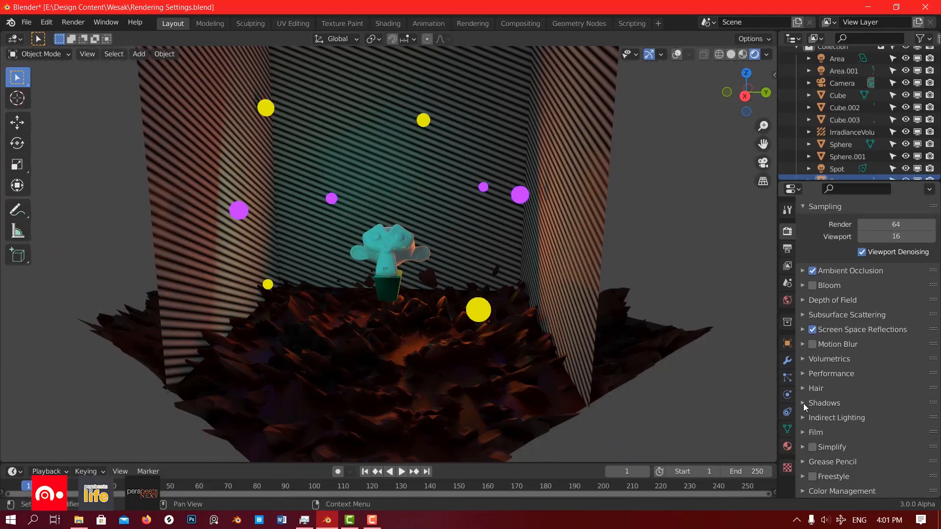
Expand the Shadows settings and enable High Bit Depth, viewing the floor's shadows closer up.
scroll(351, 233, down, 4)
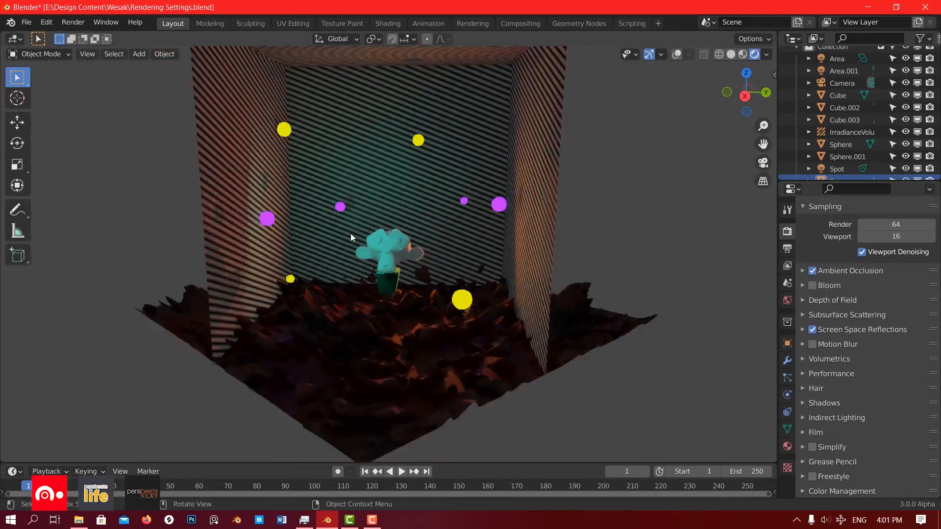
scroll(352, 232, up, 5)
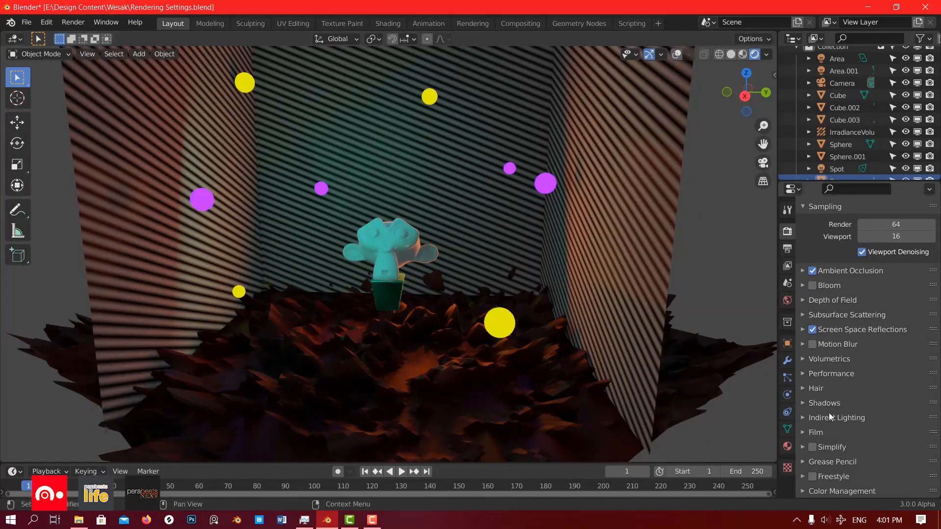
click(802, 403)
scroll(444, 352, down, 3)
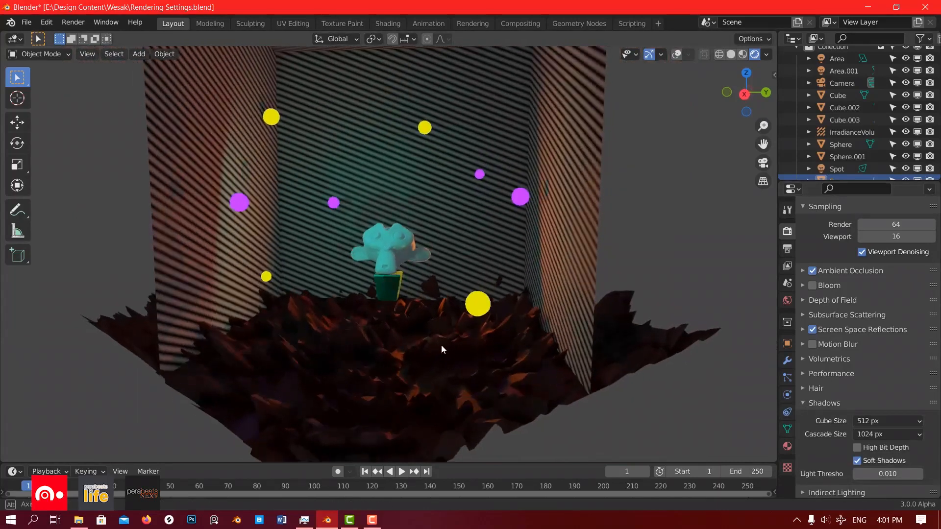
click(885, 446)
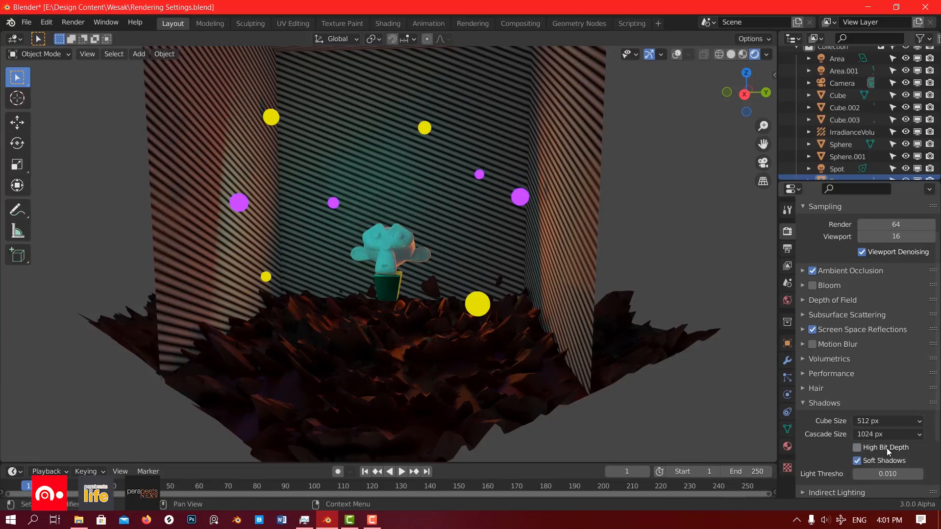
middle_drag(412, 338, 800, 393)
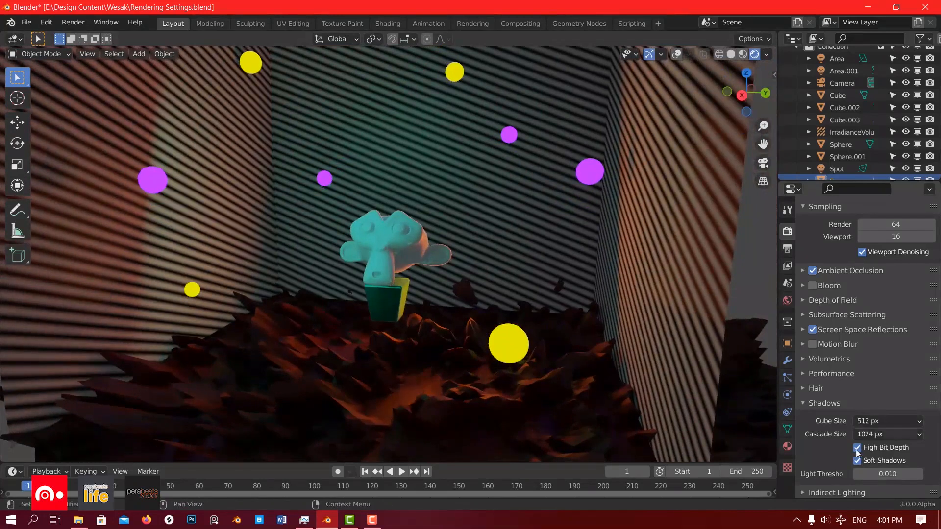
Set the shadow Cube Size to 1024 px and check the shadows from another angle.
click(880, 420)
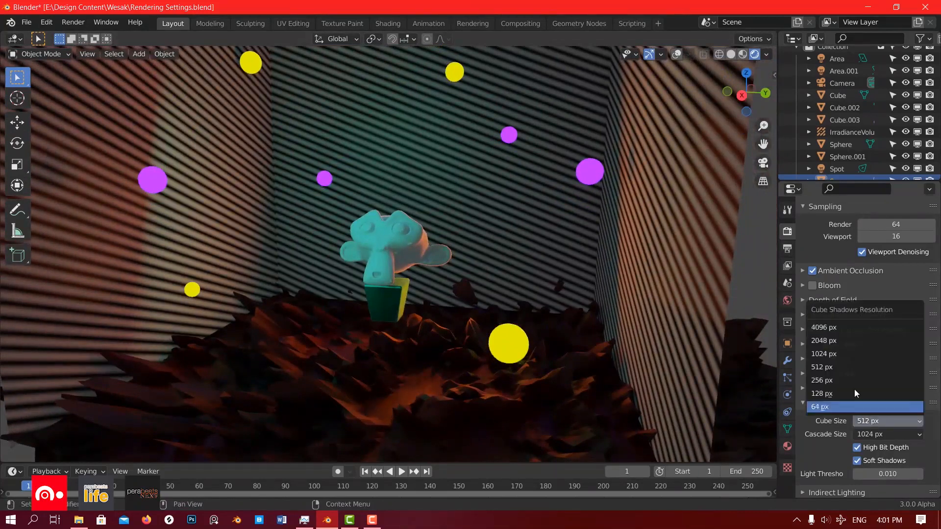
click(841, 354)
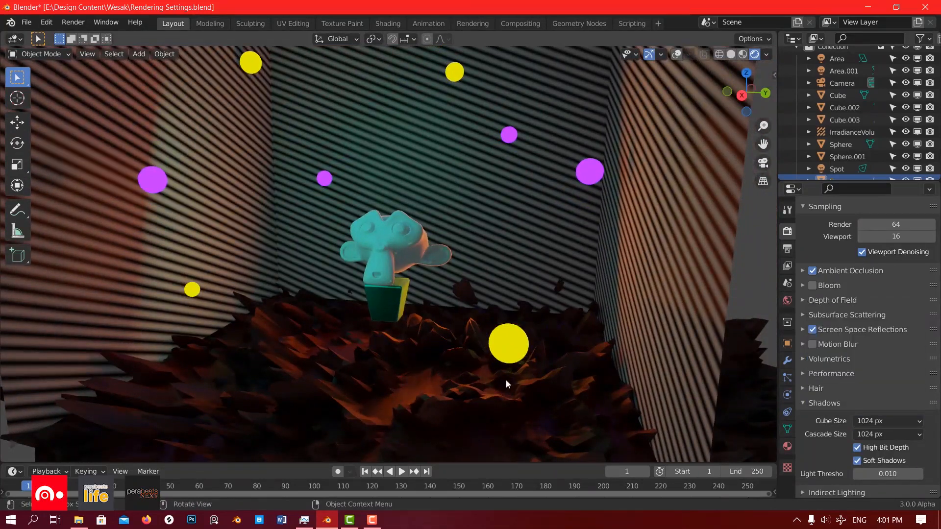
middle_drag(506, 380, 624, 420)
Review the Cube Size and Cascade Size options while examining the floor's shadows from several angles.
click(871, 419)
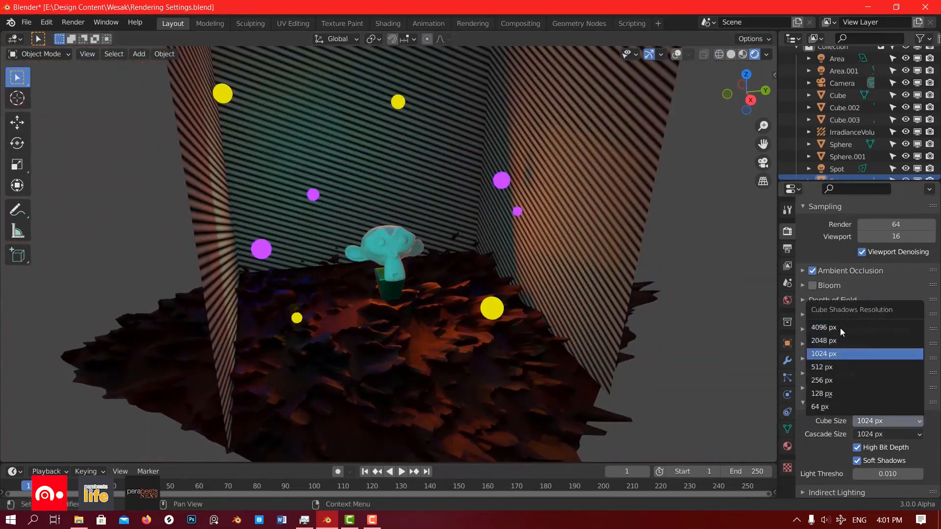
middle_drag(435, 356, 384, 372)
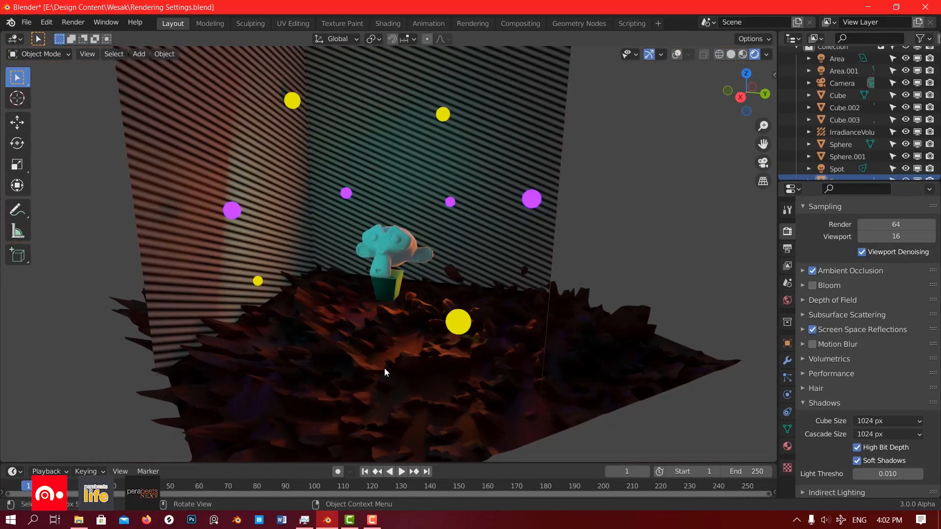
click(885, 435)
middle_drag(348, 323, 466, 309)
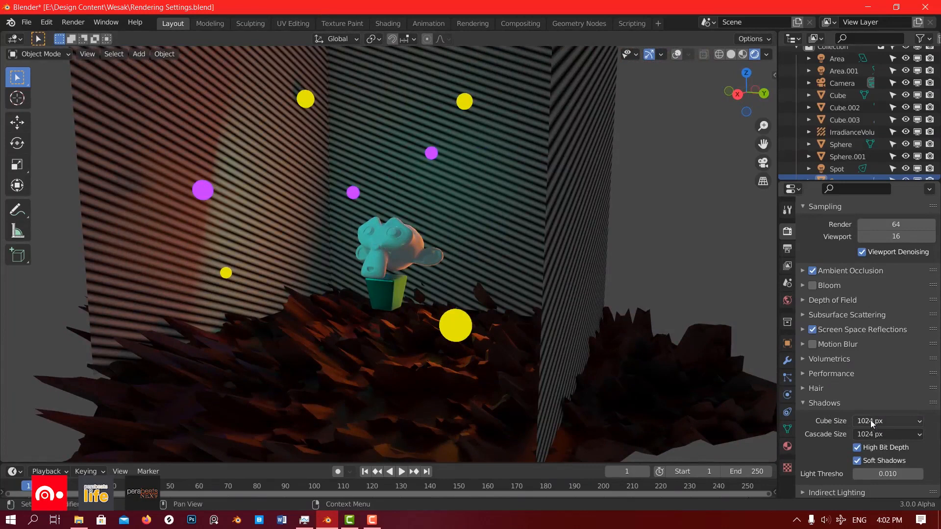
middle_drag(417, 338, 411, 319)
middle_drag(334, 303, 420, 347)
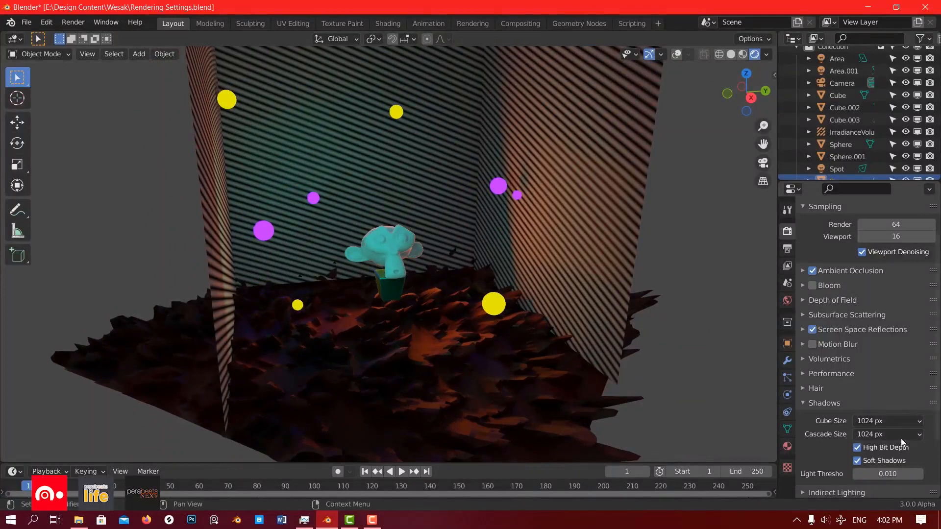
middle_drag(471, 280, 554, 294)
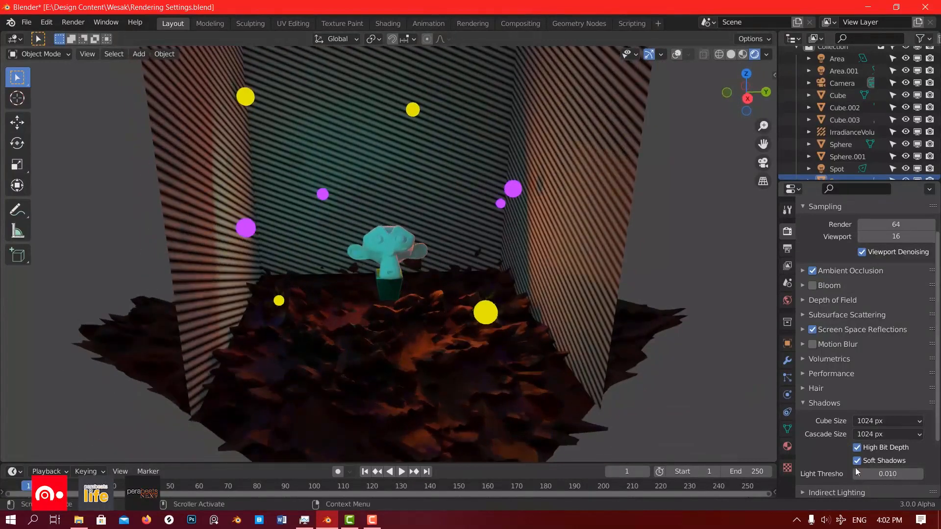
Collapse the Shadows settings and look through the Indirect Lighting options.
click(805, 403)
click(801, 416)
scroll(861, 432, down, 8)
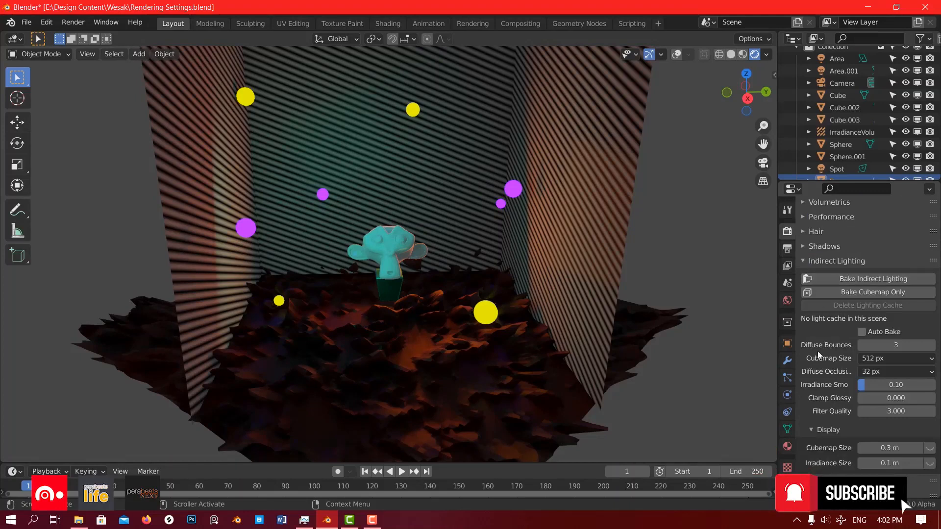
middle_drag(608, 291, 638, 274)
scroll(844, 272, up, 10)
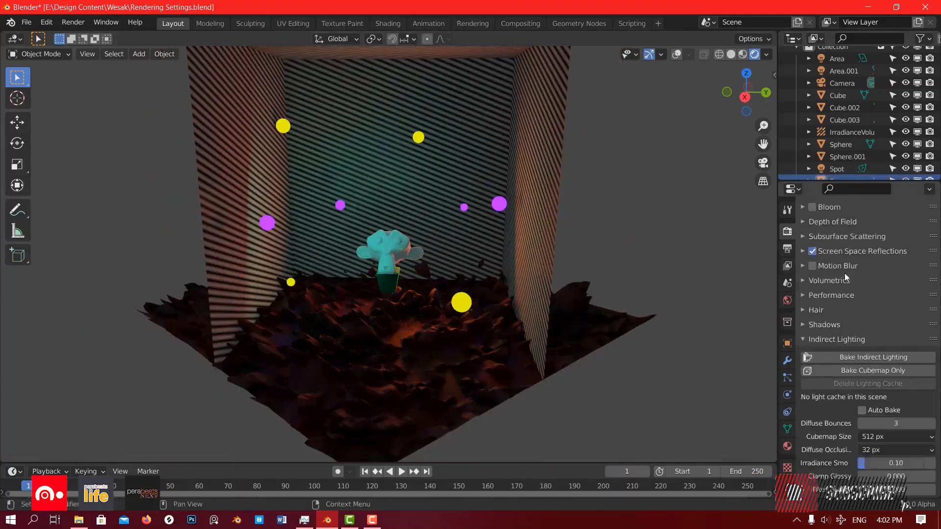
Switch the render engine to Cycles and view the whole scene for comparison.
click(878, 231)
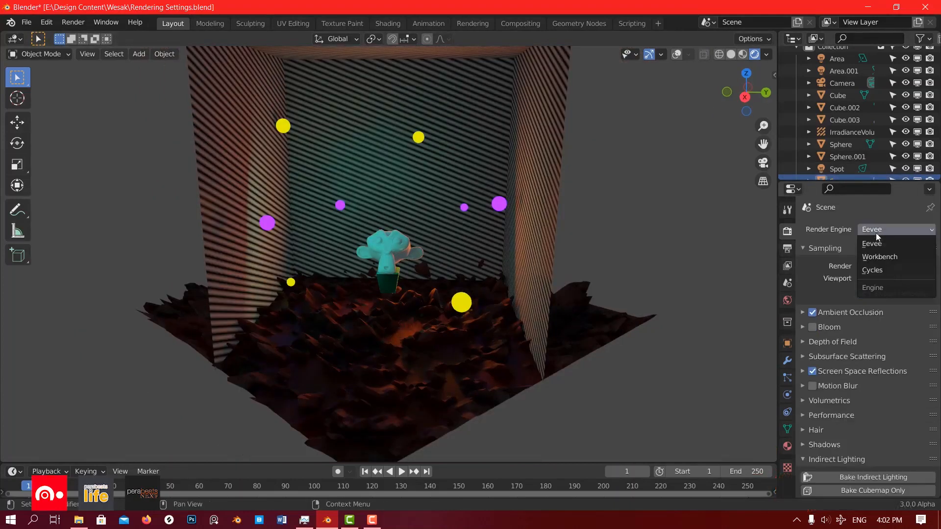
click(873, 269)
scroll(308, 205, up, 2)
scroll(309, 205, down, 1)
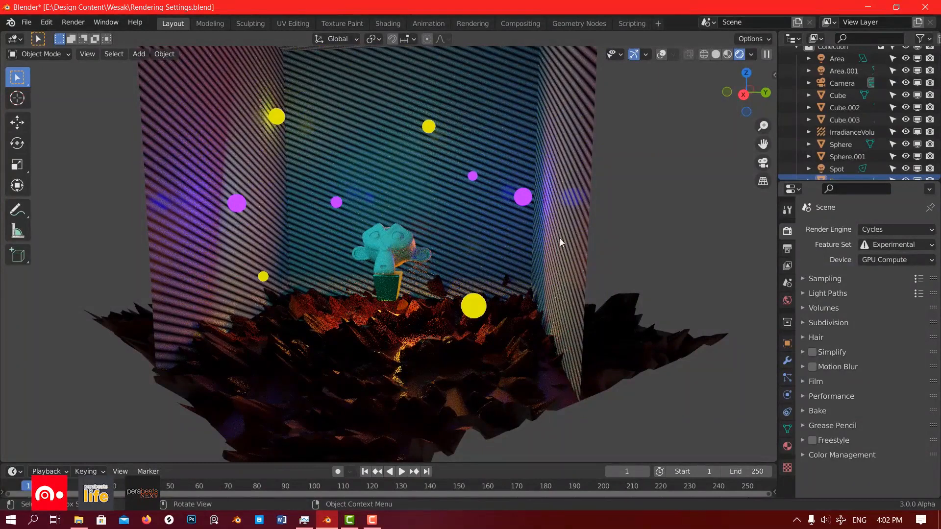
Examine the glowing spheres' light on the striped walls and rocky floor in the Cycles view from several angles.
middle_drag(620, 352, 323, 235)
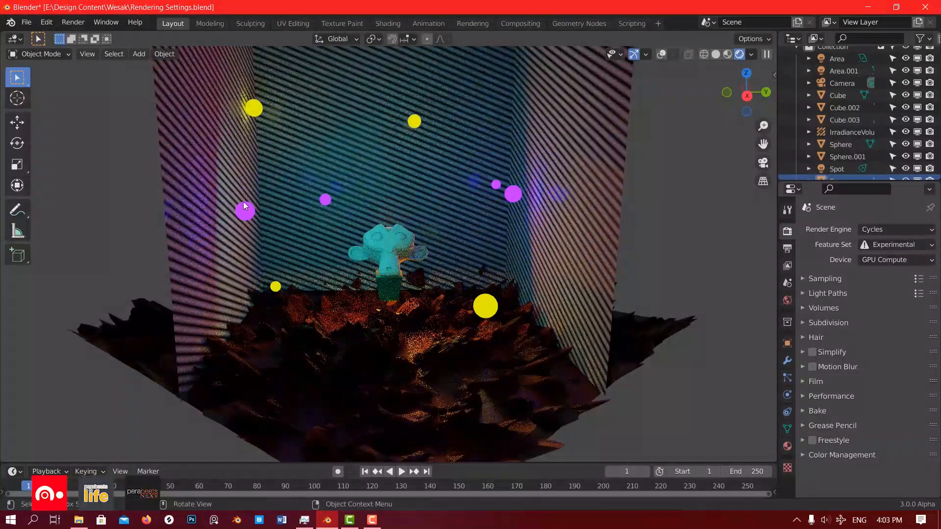
click(247, 213)
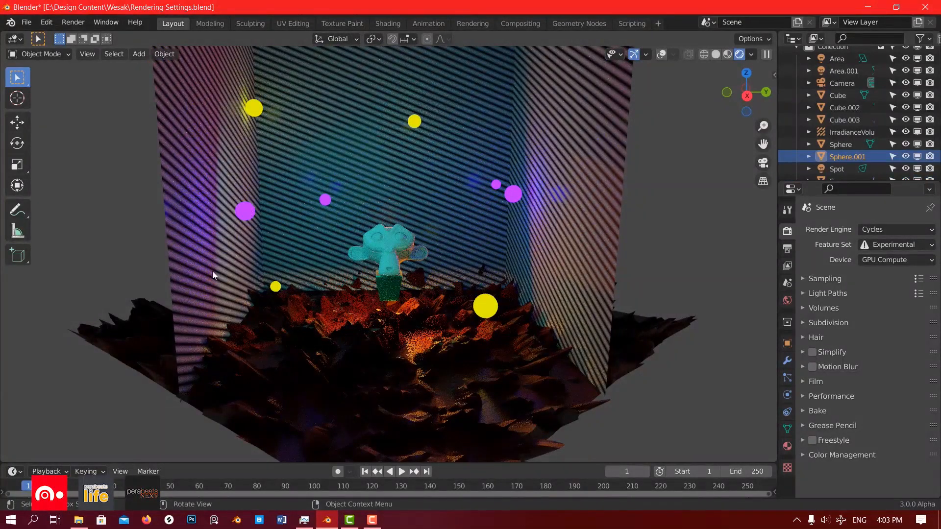
scroll(346, 154, down, 2)
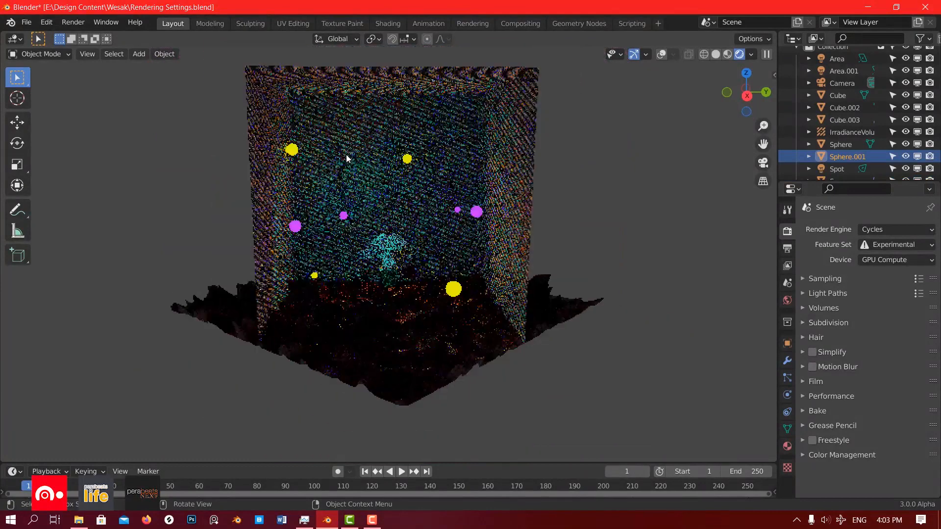
scroll(352, 221, up, 2)
scroll(354, 221, up, 1)
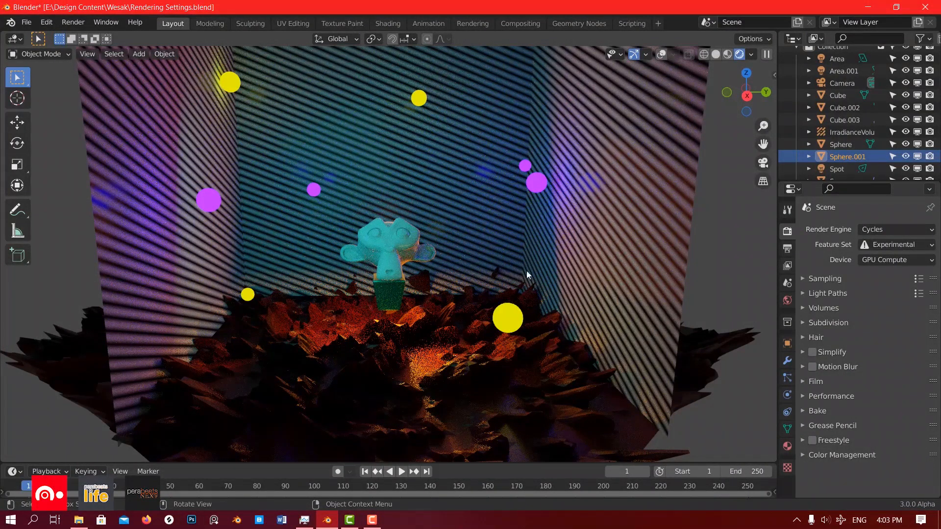
Switch the render engine back to Eevee and view the inside of the striped room.
click(902, 230)
click(887, 255)
click(887, 231)
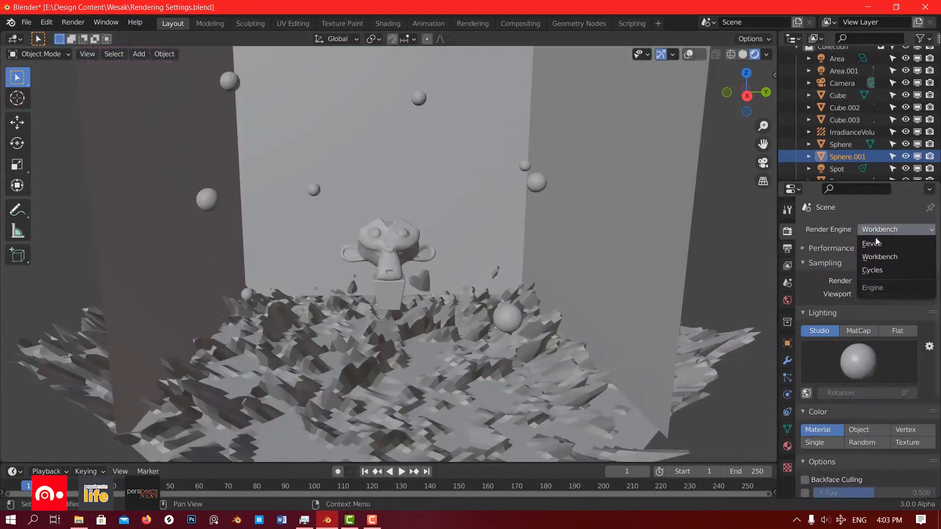
click(876, 243)
scroll(485, 243, down, 4)
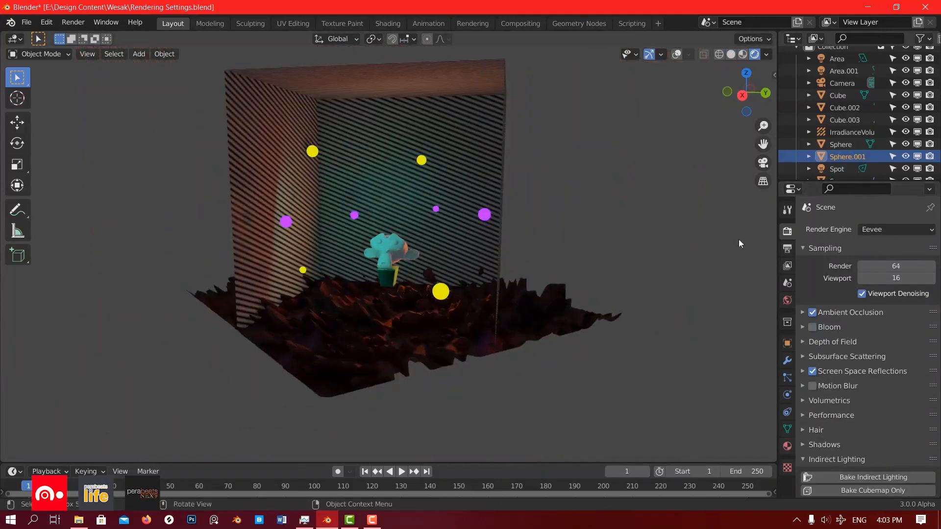
middle_drag(405, 159, 411, 216)
scroll(456, 213, up, 3)
Check the Light Probe types available to add, and select the existing irradiance volume around the room.
key(shift+a)
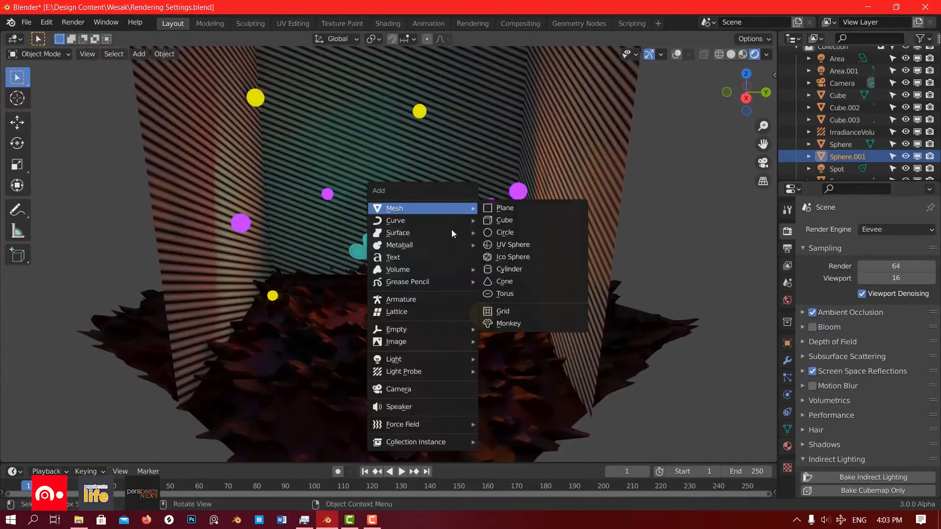
mouse_move(433, 372)
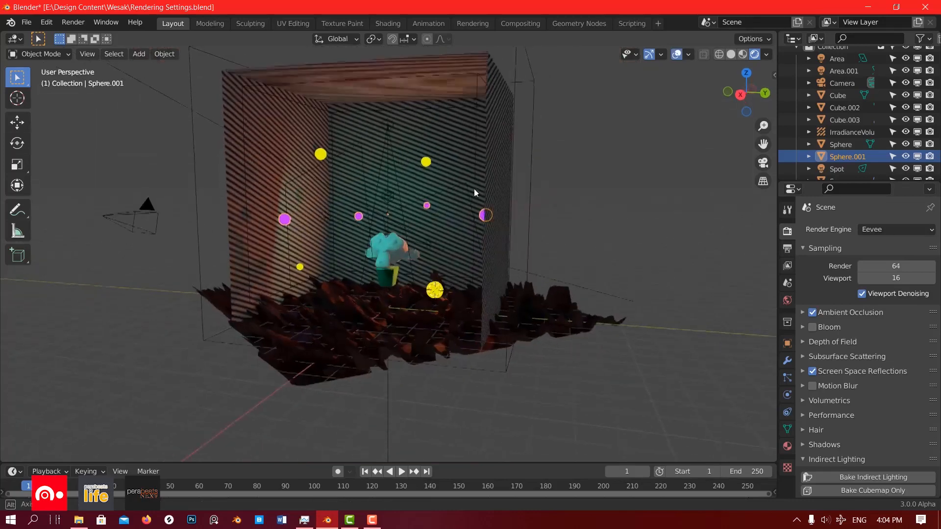
middle_drag(474, 189, 588, 188)
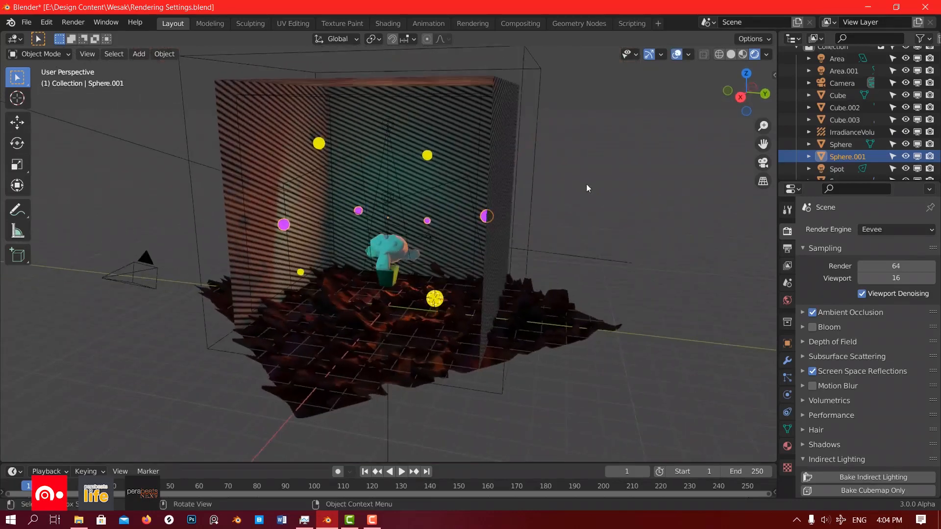
click(843, 130)
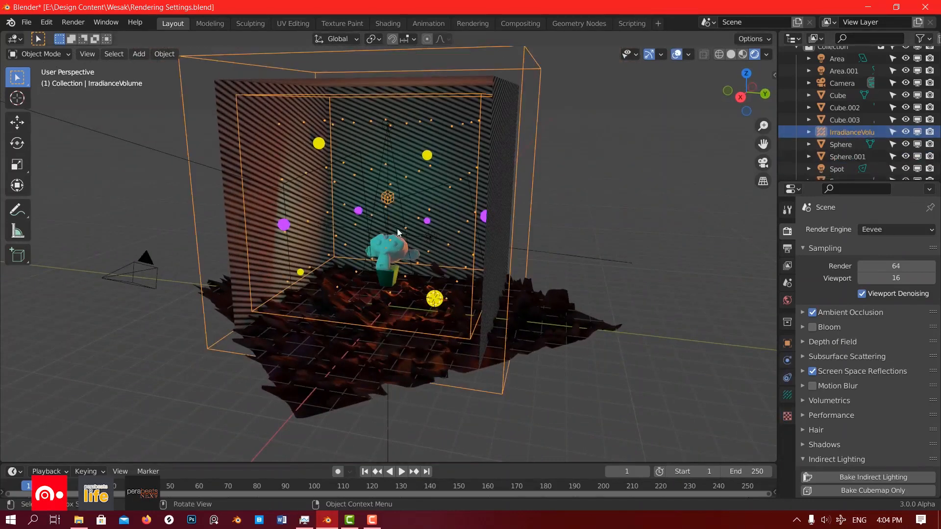
scroll(398, 231, down, 2)
middle_drag(397, 232, 407, 216)
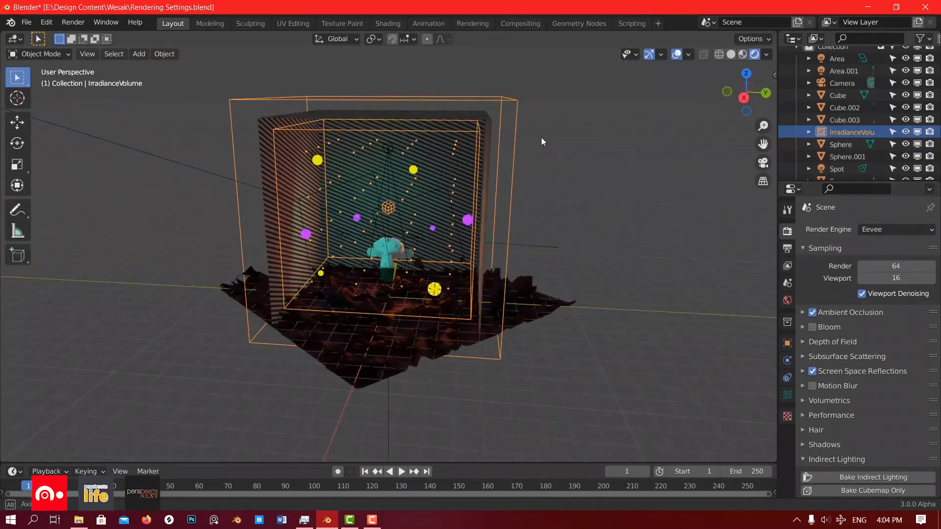
Examine the irradiance volume's bounds and sample points around the room from several angles.
middle_drag(541, 138, 494, 211)
scroll(495, 211, up, 3)
scroll(495, 211, down, 1)
scroll(494, 210, up, 2)
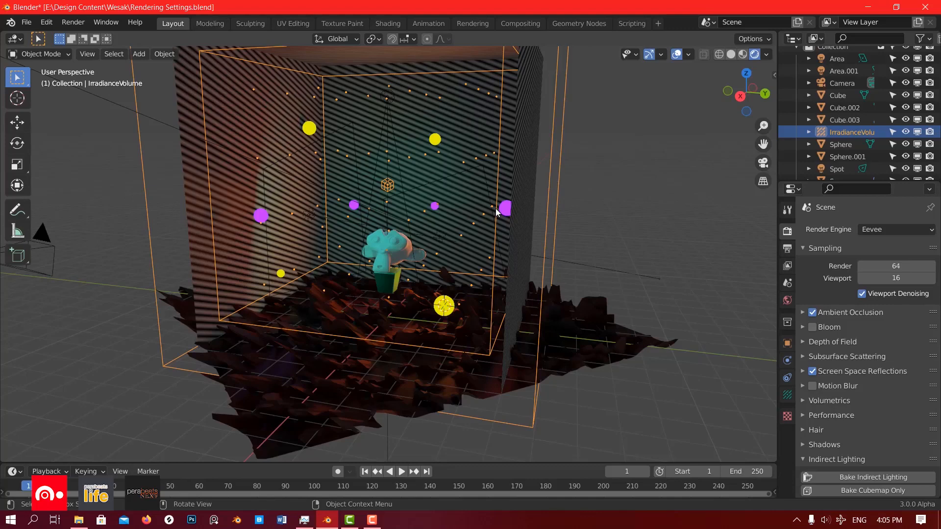
middle_drag(560, 233, 483, 221)
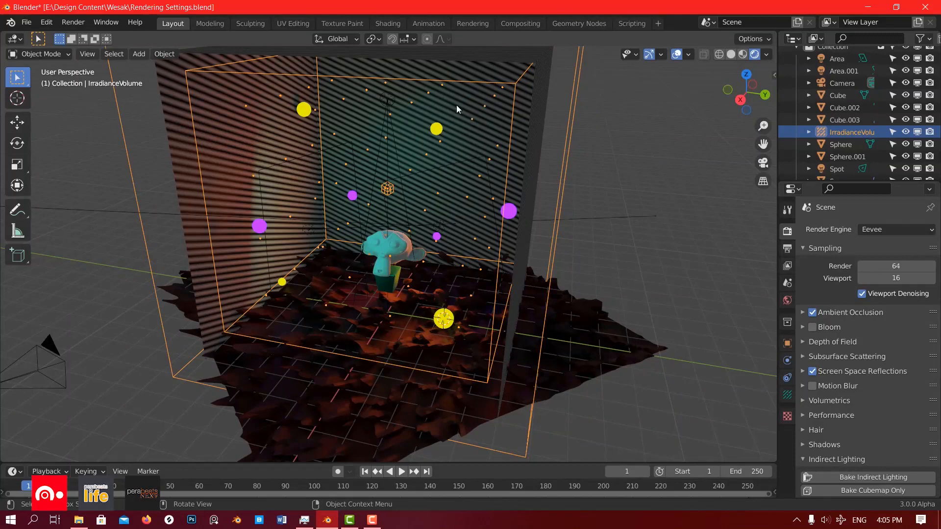
middle_drag(456, 105, 481, 184)
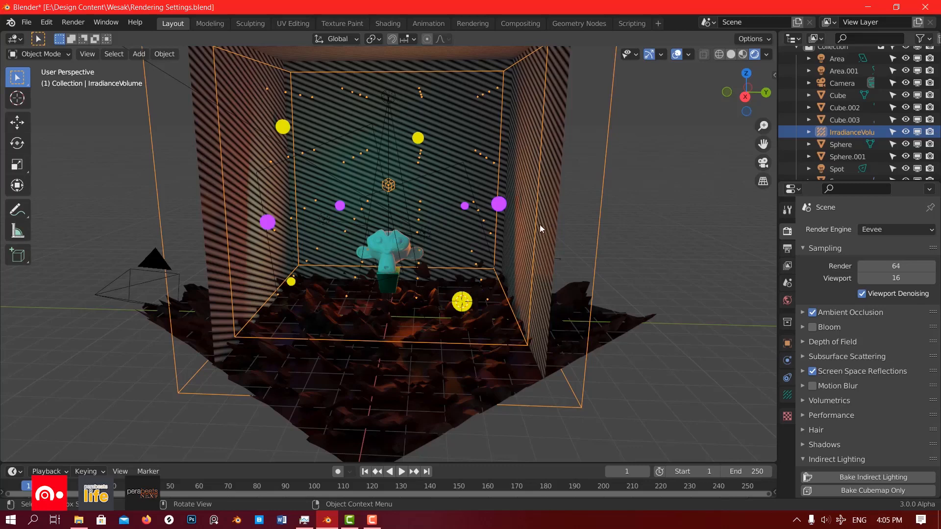
middle_drag(540, 224, 489, 200)
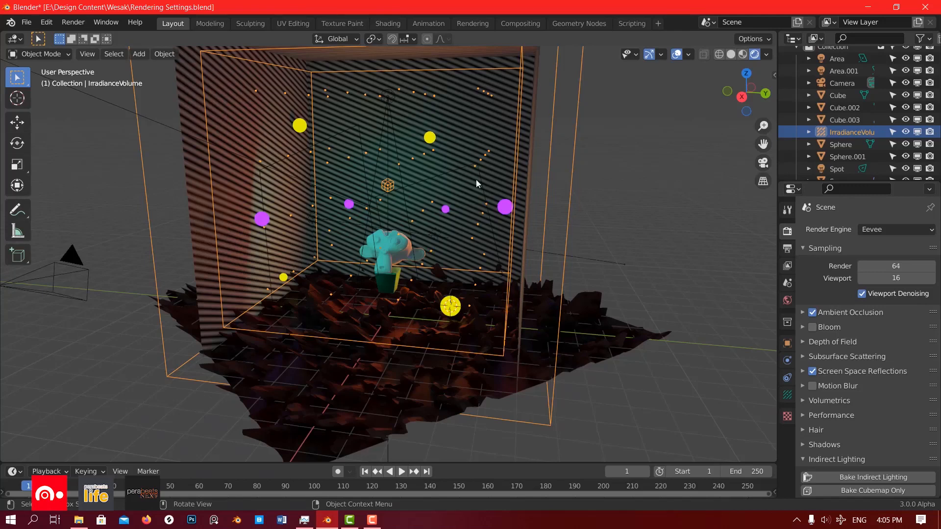
middle_drag(475, 179, 515, 182)
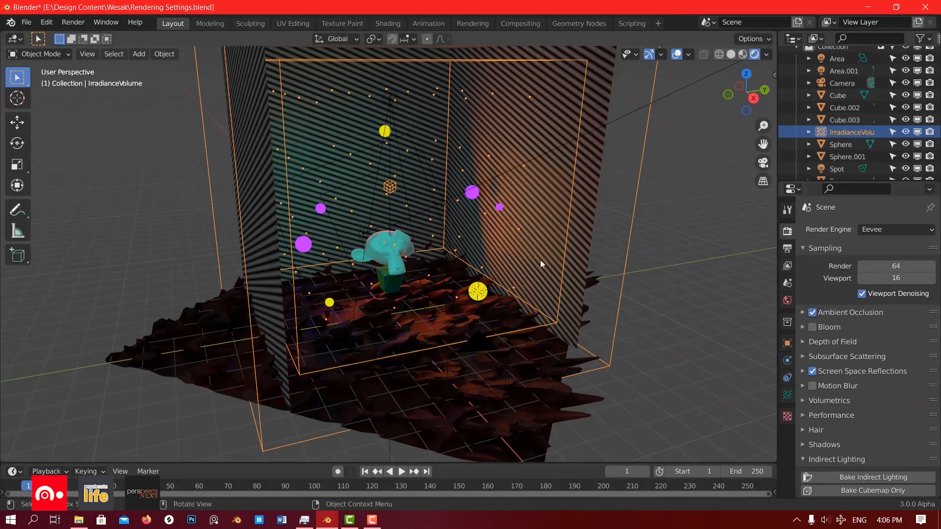
middle_drag(597, 327, 554, 363)
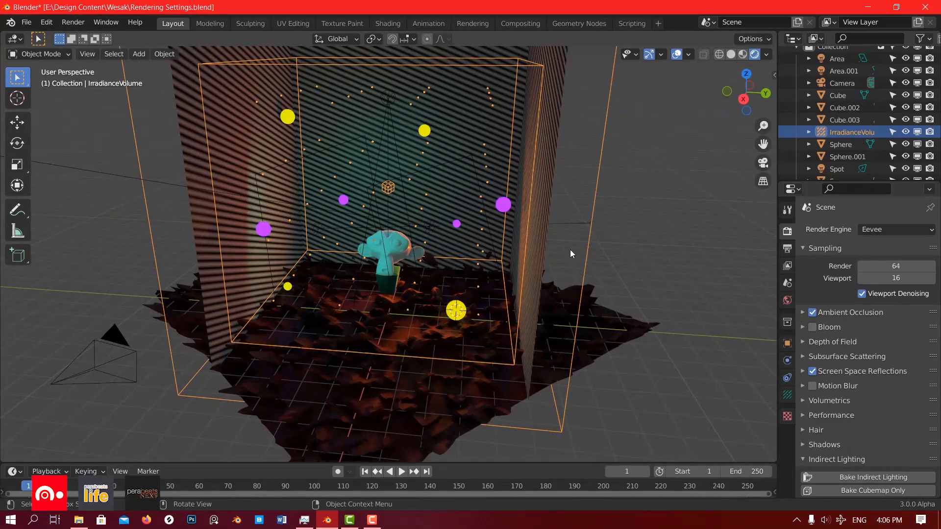
middle_drag(578, 279, 568, 296)
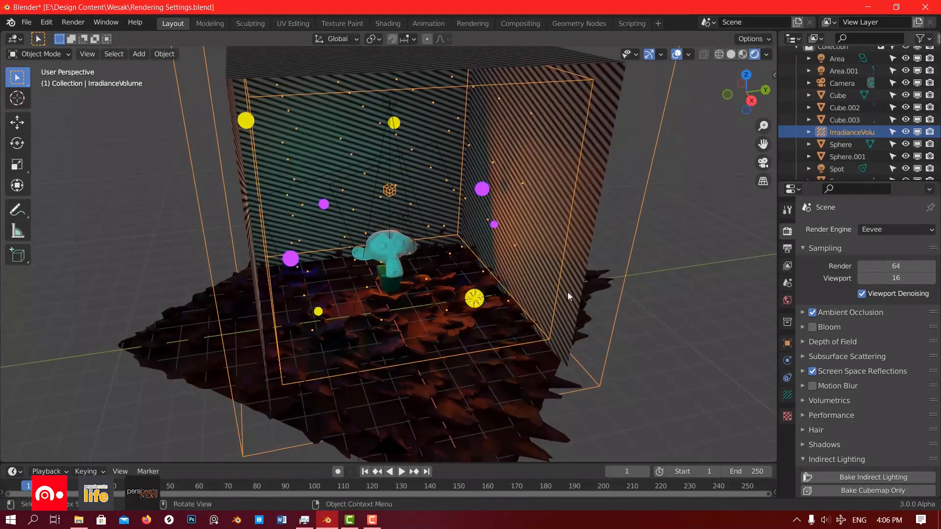
Save the file and bake the indirect lighting for the scene.
scroll(846, 422, down, 3)
middle_drag(343, 277, 428, 264)
scroll(441, 259, up, 2)
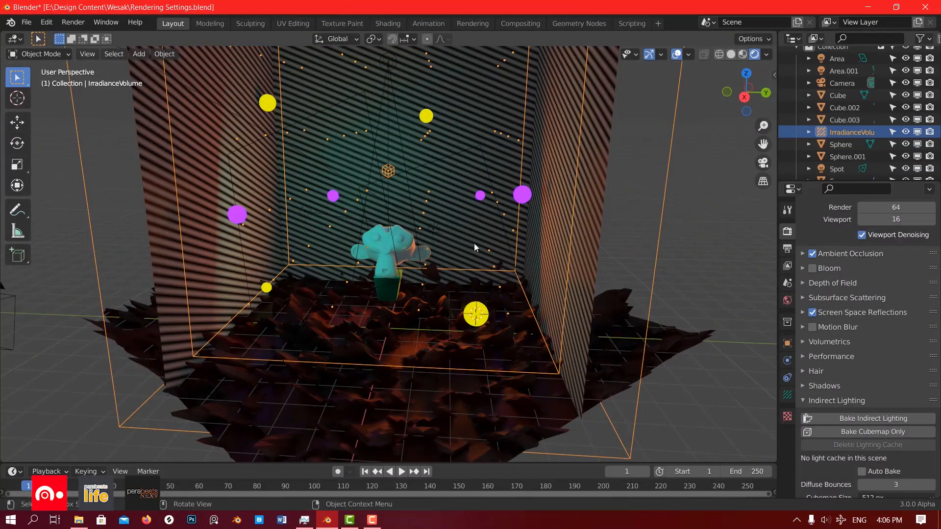
shift+middle_drag(458, 201, 464, 279)
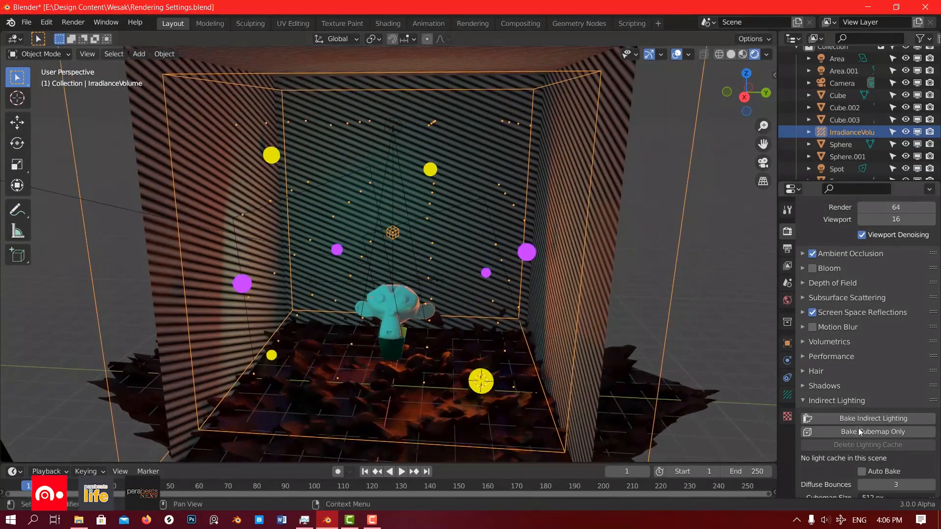
key(ctrl+s)
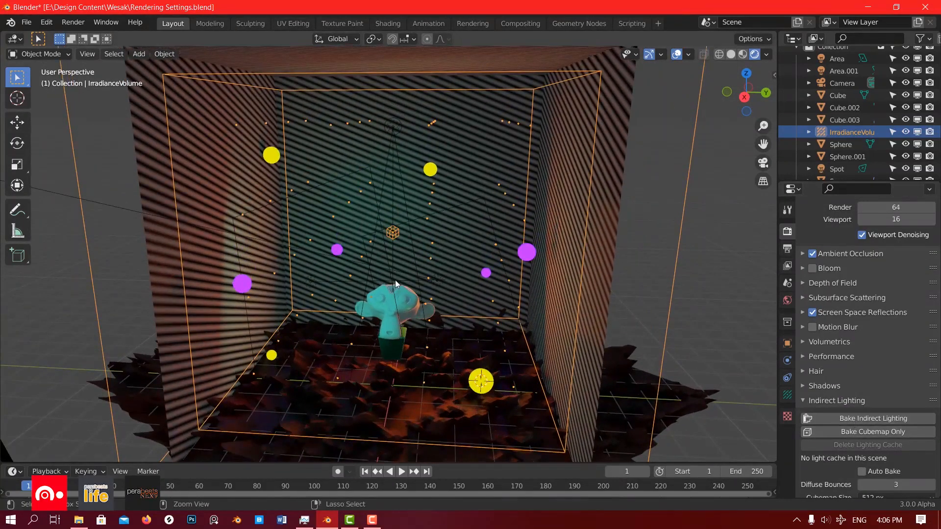
scroll(852, 420, down, 6)
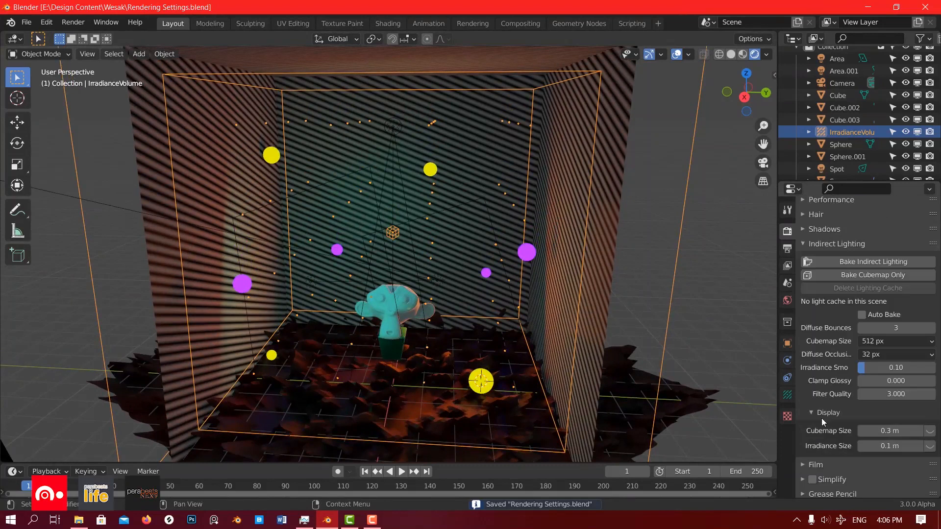
click(880, 262)
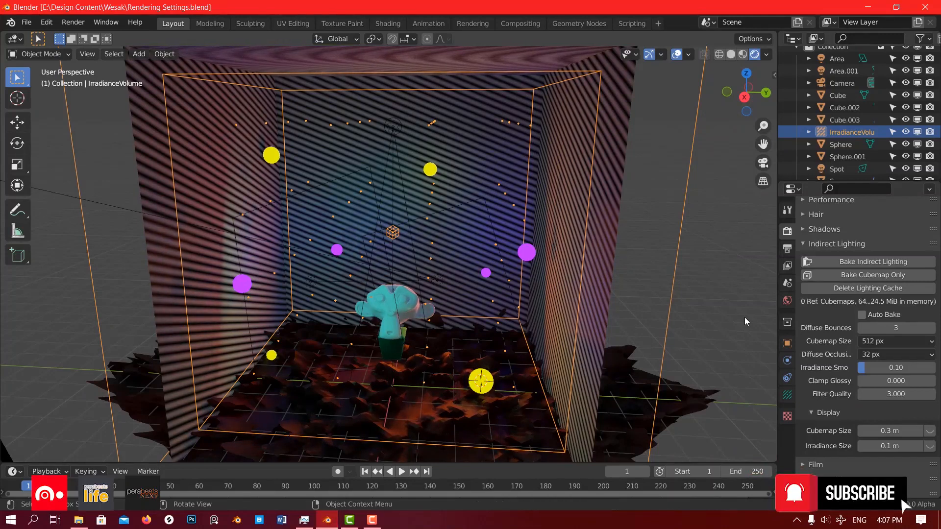
Hide the viewport overlays and inspect the baked indirect lighting on the walls, ceiling and floor.
scroll(662, 320, down, 1)
key(ctrl+c)
key(shift+alt+z)
middle_drag(517, 289, 274, 270)
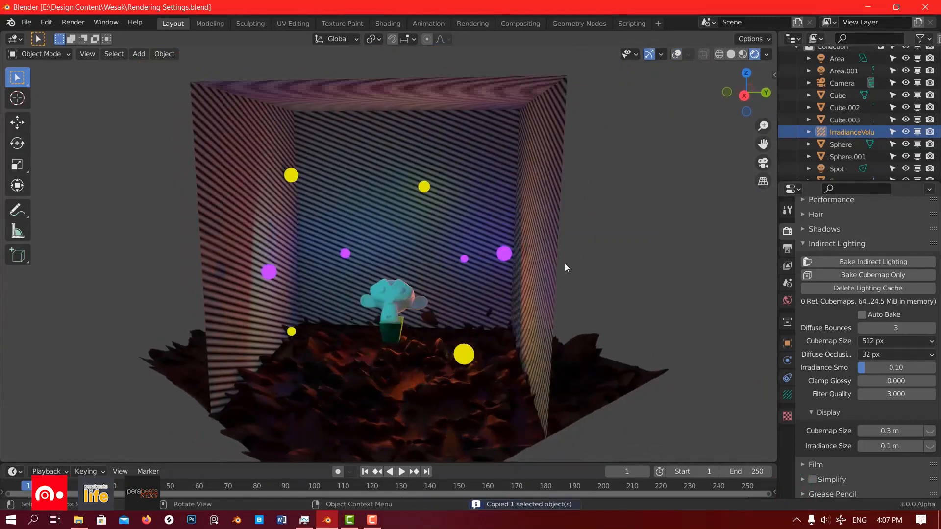
mouse_move(565, 266)
middle_down()
mouse_move(489, 273)
mouse_move(552, 274)
mouse_move(497, 258)
mouse_move(499, 302)
mouse_move(566, 285)
middle_up()
scroll(560, 279, up, 3)
scroll(497, 257, down, 4)
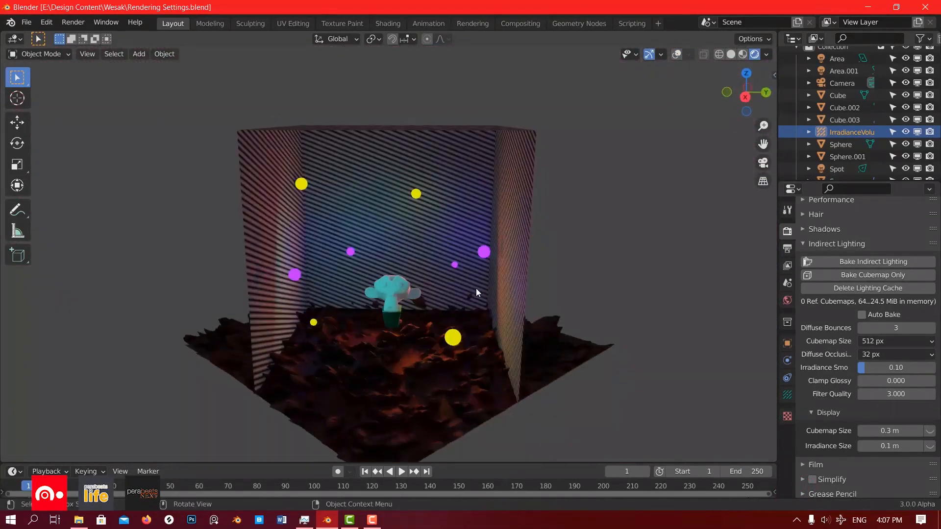
middle_drag(476, 289, 574, 280)
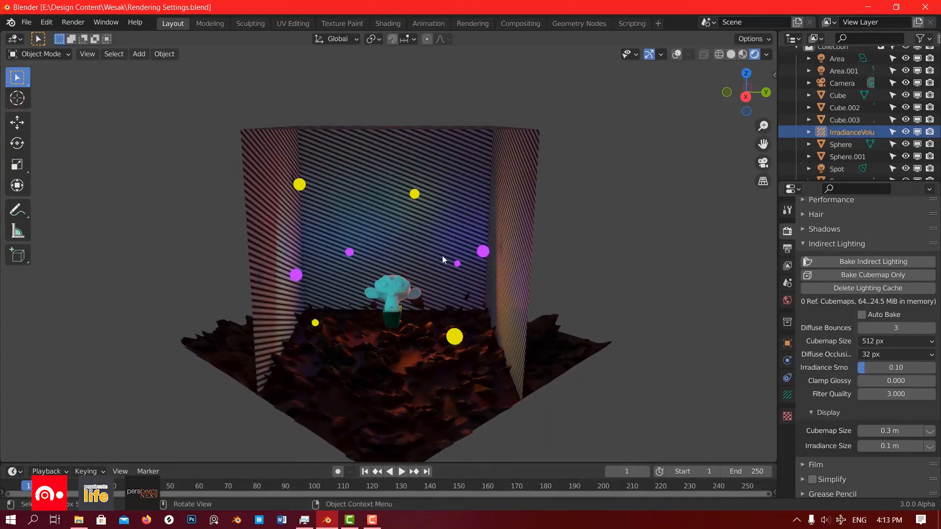
Switch the render engine to Cycles and view the room again to compare it with the baked Eevee lighting.
scroll(847, 398, up, 10)
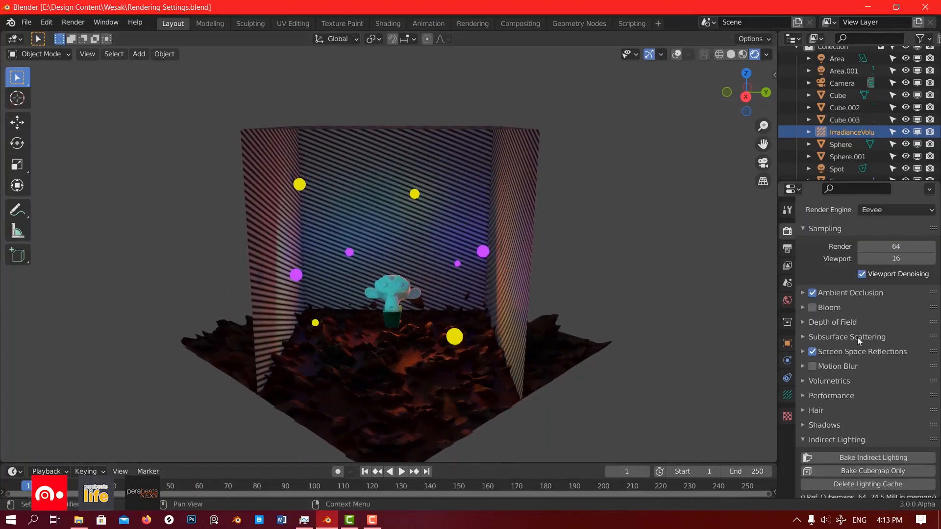
scroll(344, 284, up, 2)
middle_drag(343, 285, 353, 317)
scroll(371, 295, down, 4)
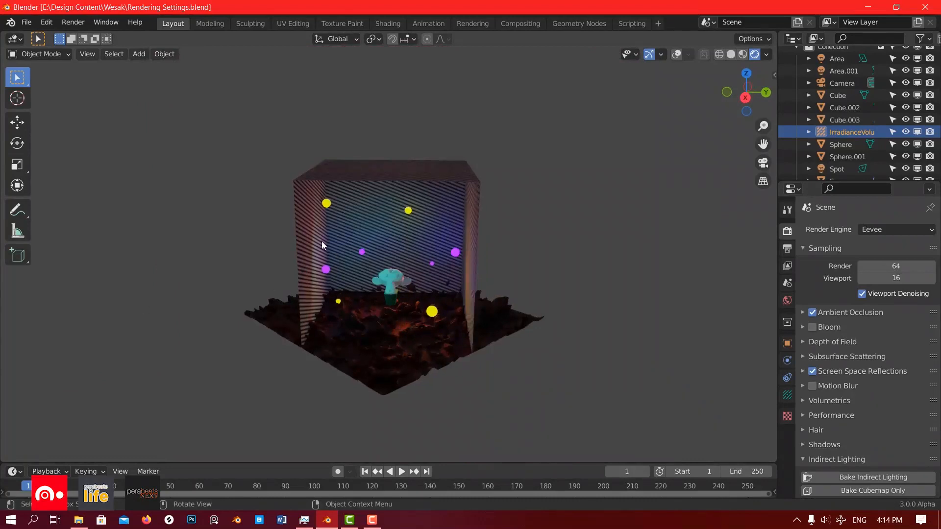
scroll(322, 243, up, 4)
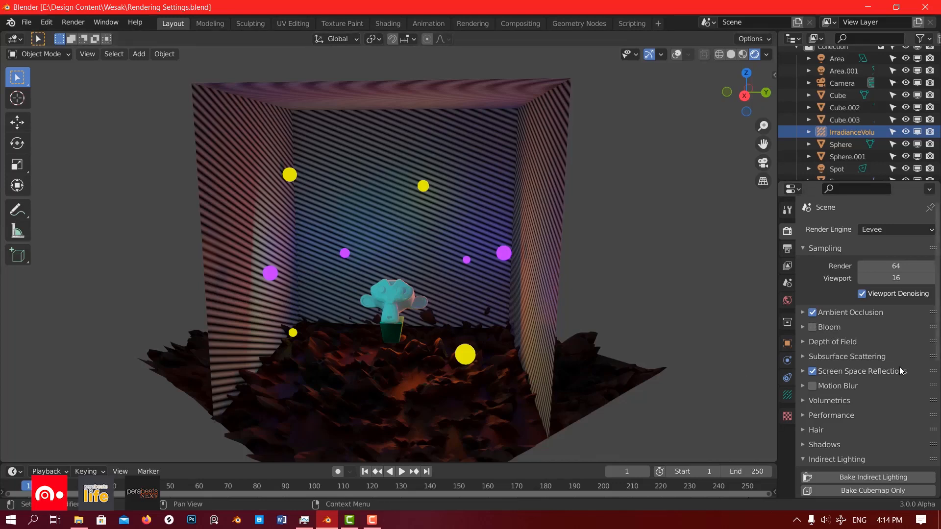
click(879, 229)
click(874, 271)
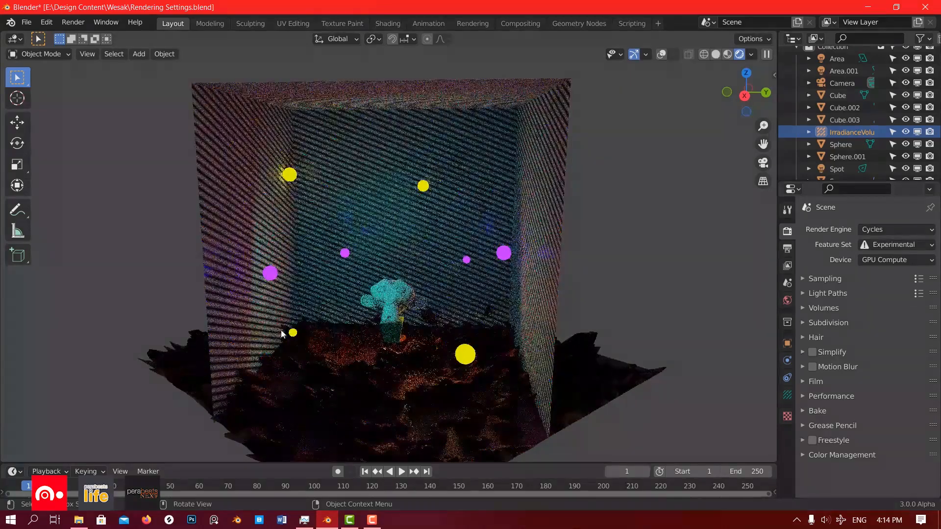
scroll(286, 314, up, 2)
middle_drag(287, 314, 294, 309)
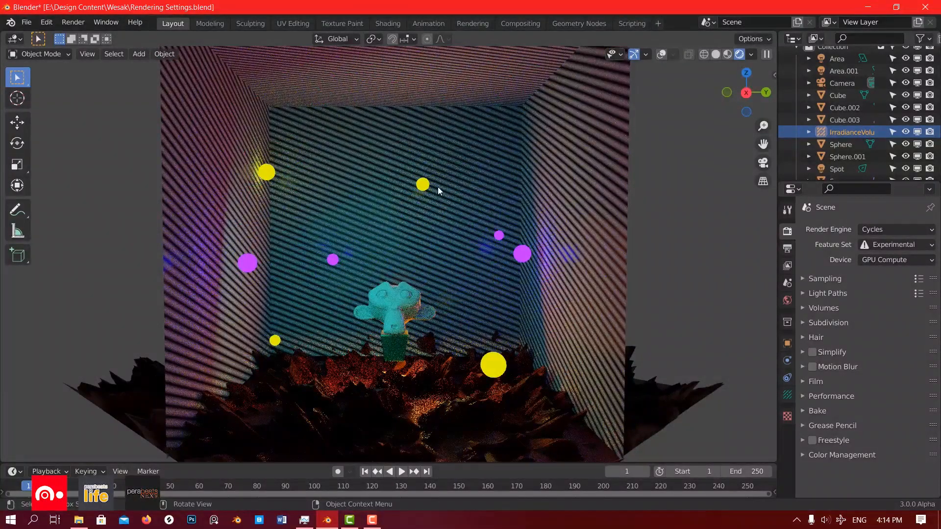
Inspect the emission material colour and strength of the purple spheres and of the yellow spheres.
click(424, 185)
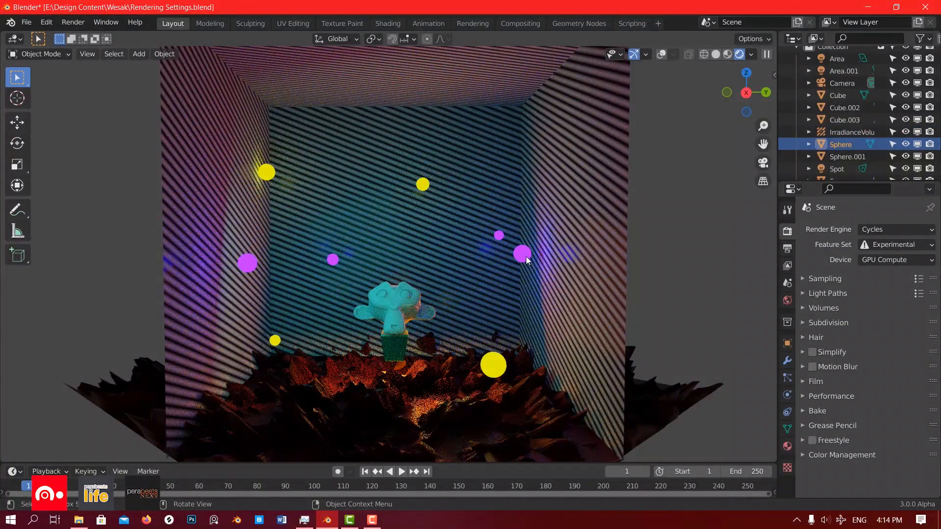
middle_drag(577, 278, 522, 249)
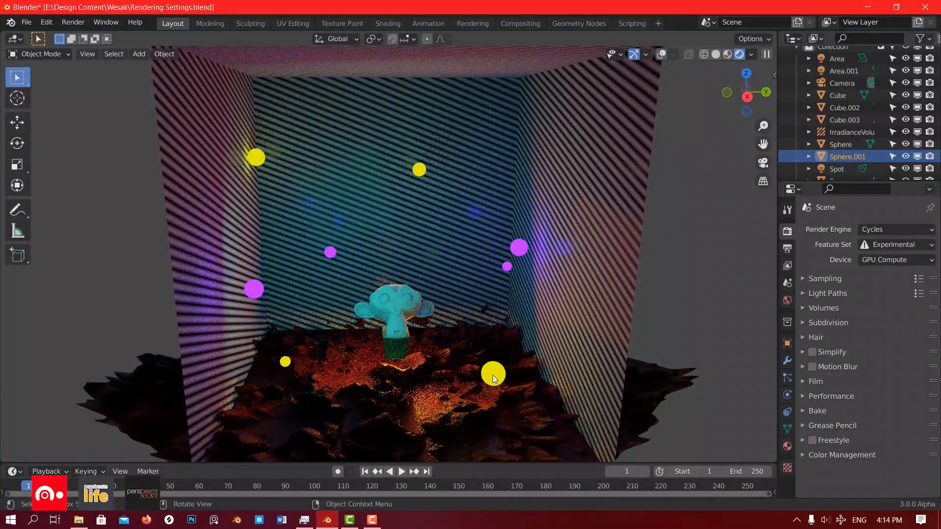
click(787, 446)
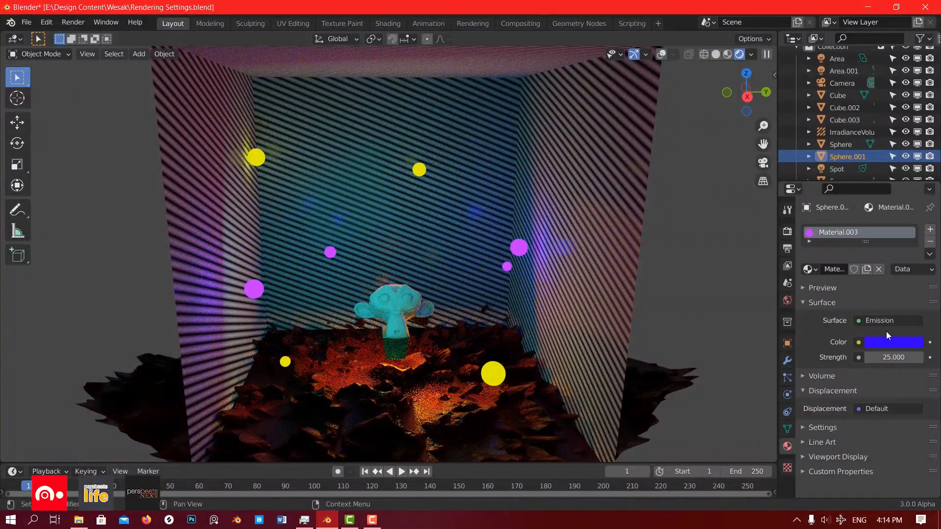
click(495, 375)
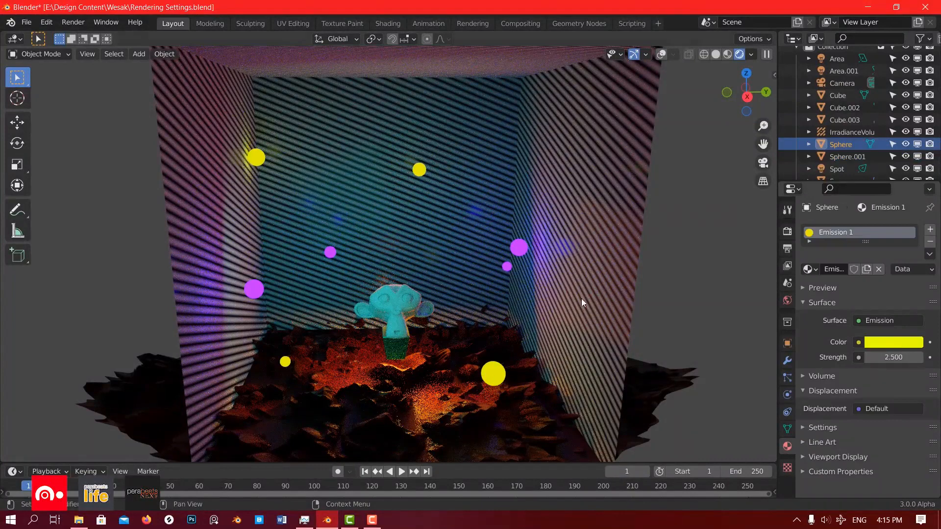
Inspect the purple spheres' emission material and view the striped room from several angles.
click(523, 249)
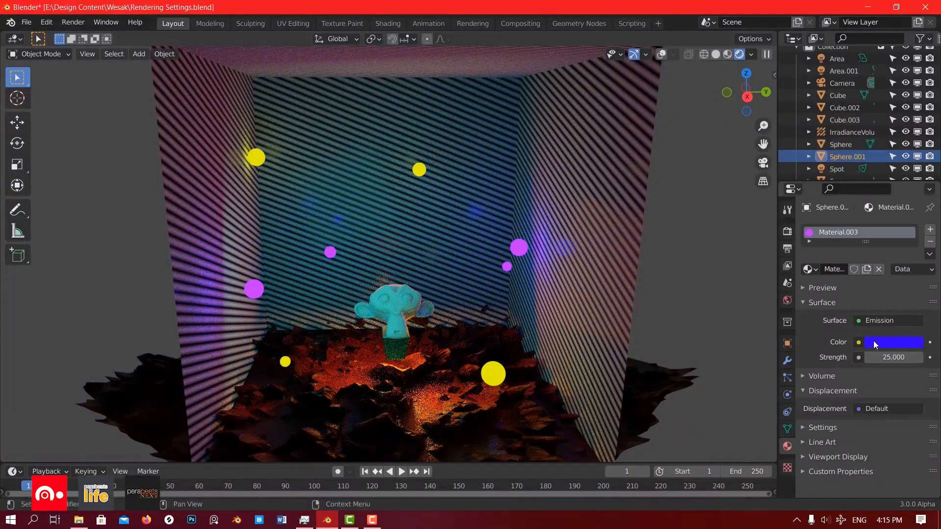
middle_drag(542, 328, 468, 382)
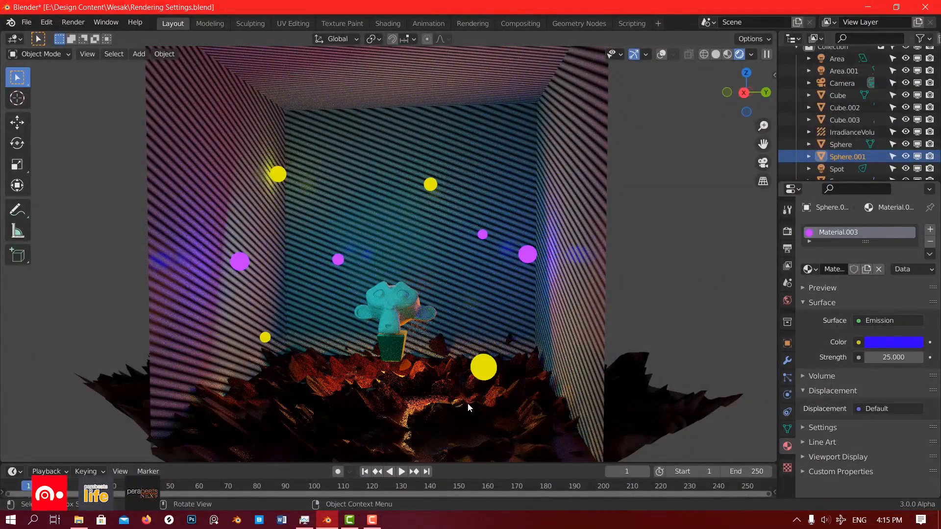
middle_drag(467, 403, 297, 265)
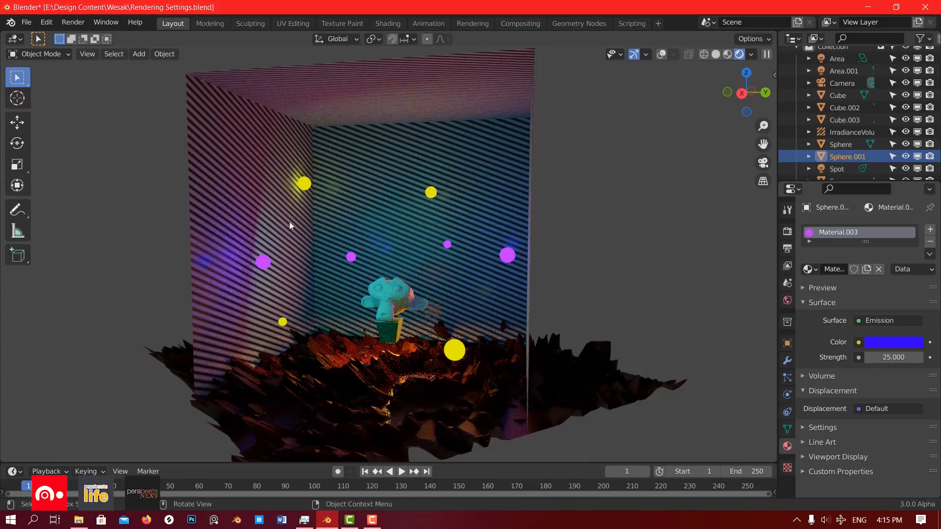
mouse_move(480, 279)
middle_down()
mouse_move(497, 285)
mouse_move(488, 295)
middle_up()
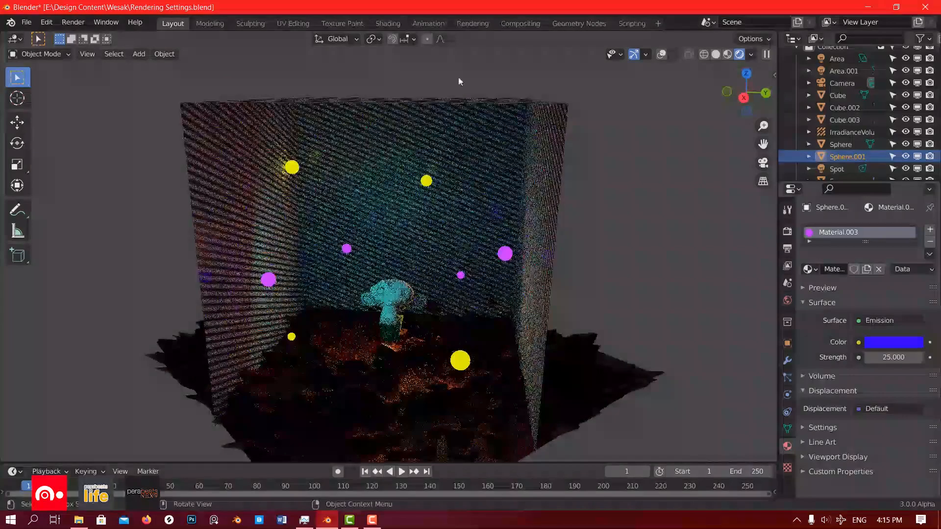
Add a second Render Layers node in an empty area of the compositor.
click(514, 23)
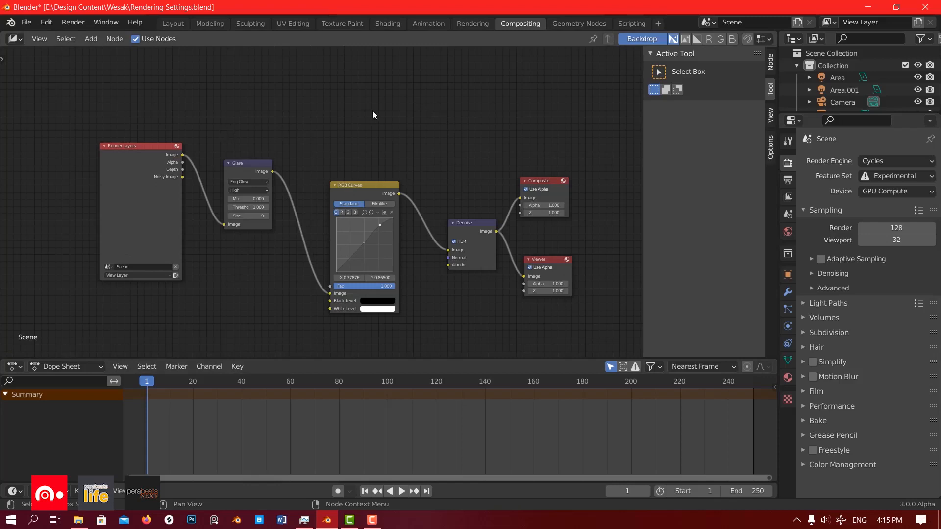
middle_drag(374, 115, 323, 206)
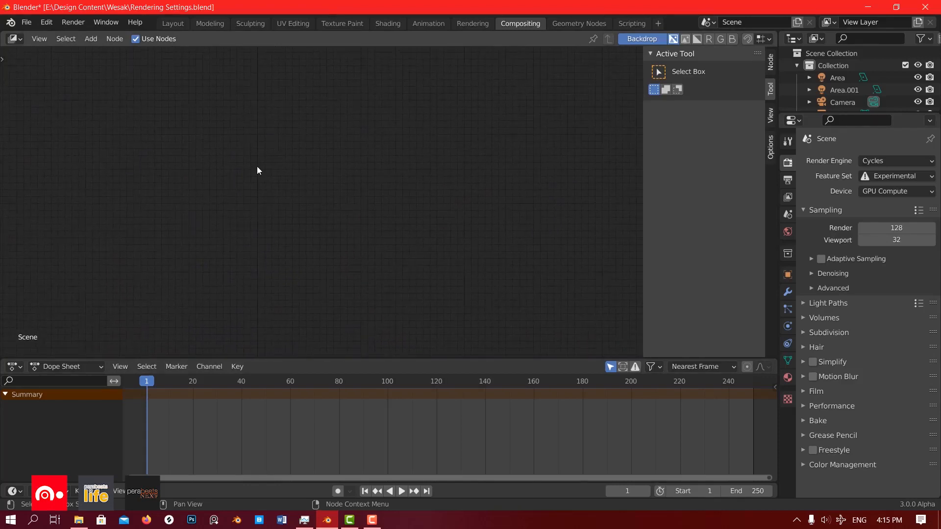
key(shift+a)
mouse_move(248, 191)
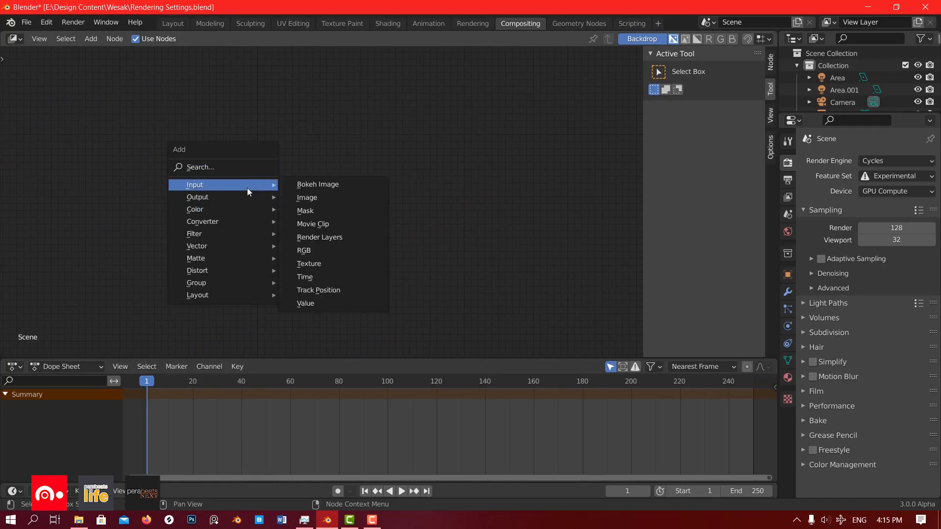
click(320, 238)
click(235, 137)
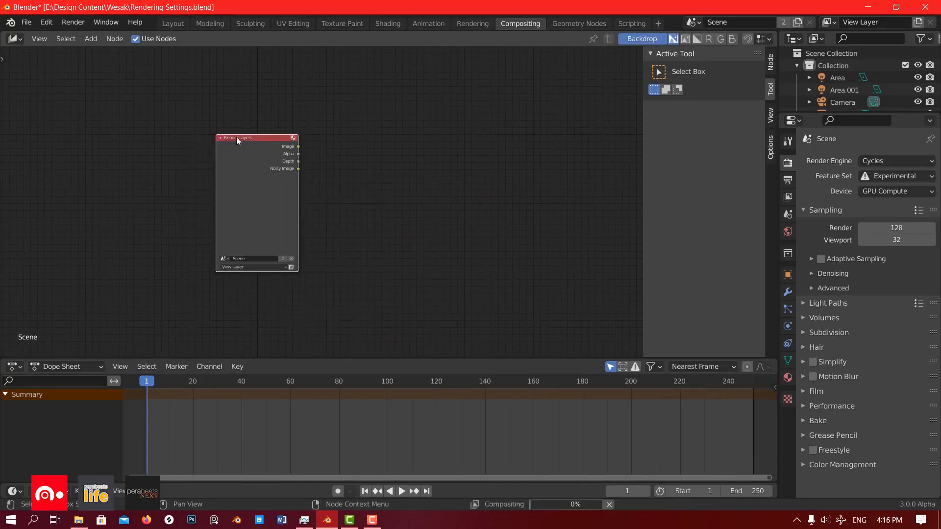
Add a Composite output node and connect the new Render Layers node's Image output to its Image input.
key(shift+a)
mouse_move(392, 189)
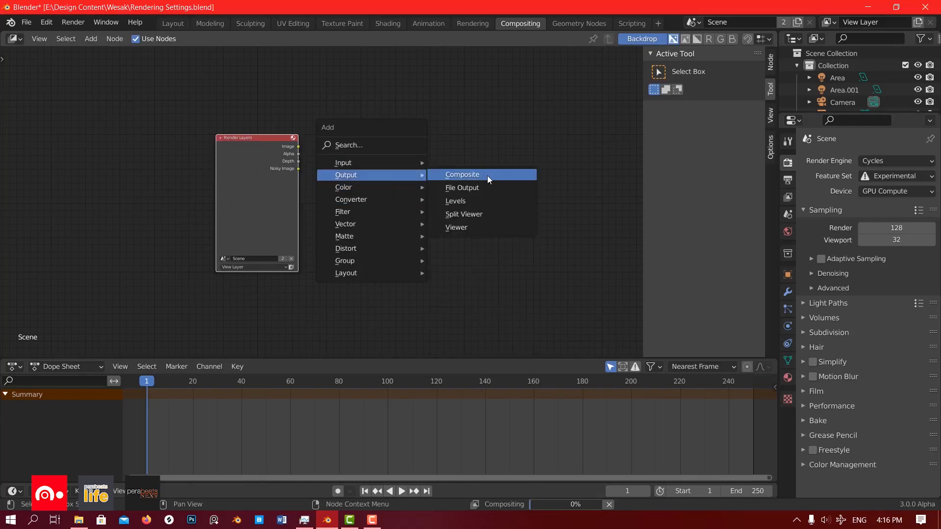
click(488, 176)
click(421, 157)
scroll(316, 214, down, 3)
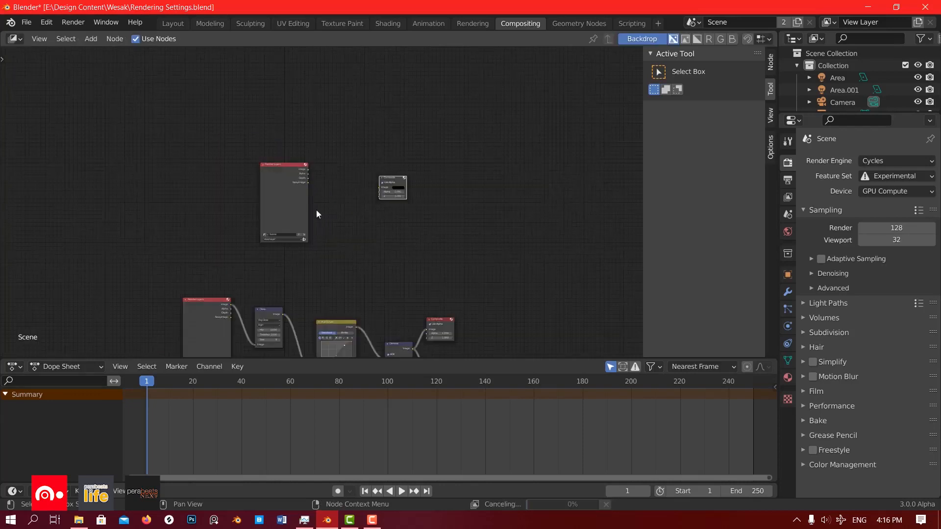
scroll(370, 194, up, 3)
drag(466, 156, 481, 153)
drag(296, 137, 452, 173)
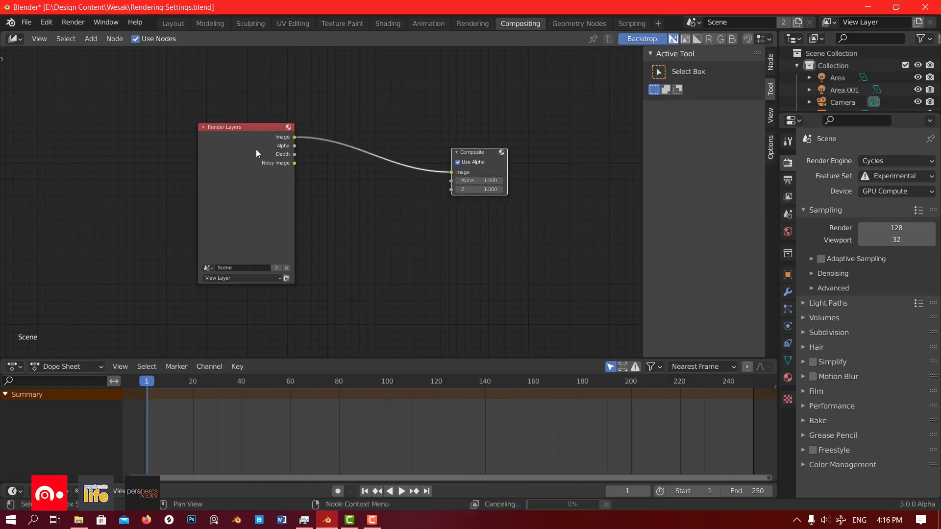
click(230, 131)
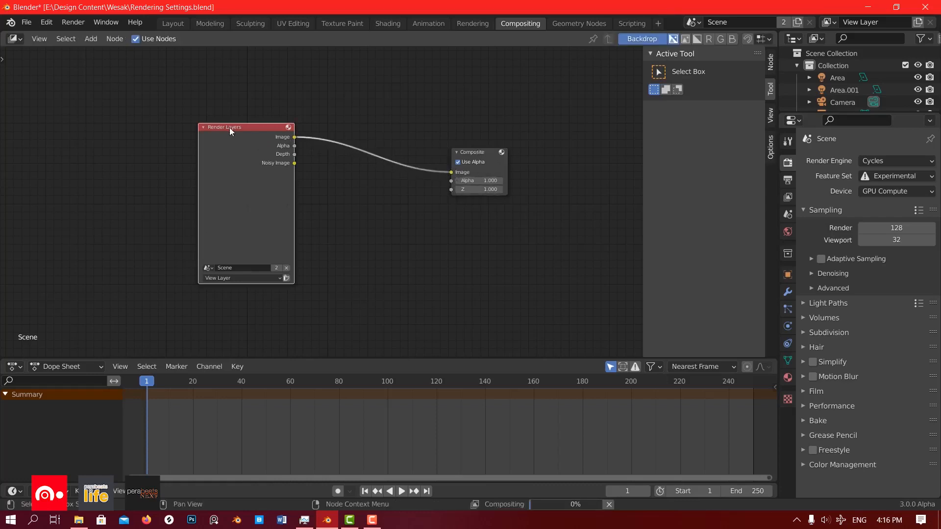
click(478, 153)
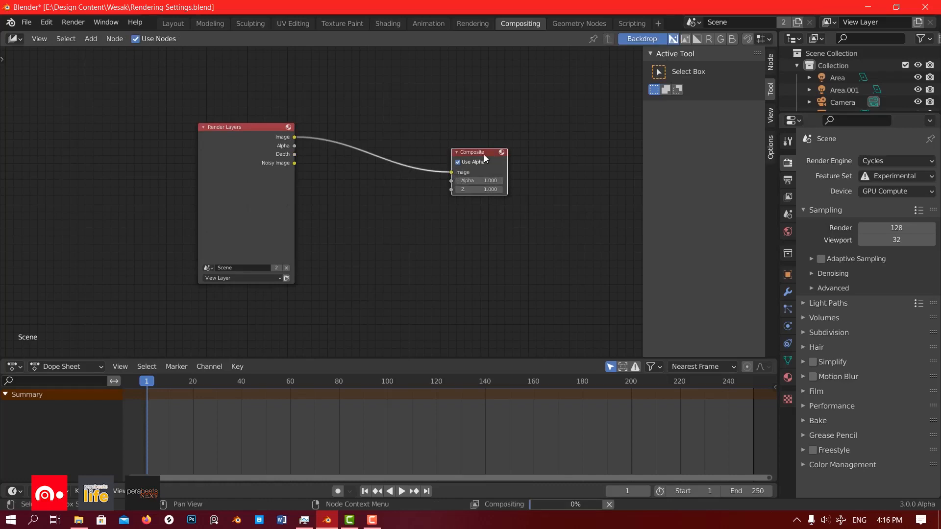
click(387, 236)
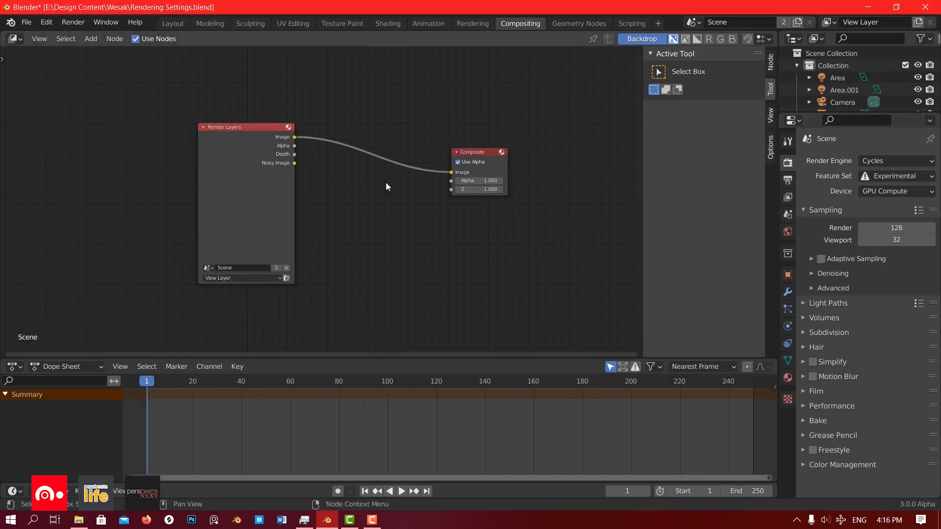
Go to the Rendering workspace and render the active scene as a still image.
click(479, 24)
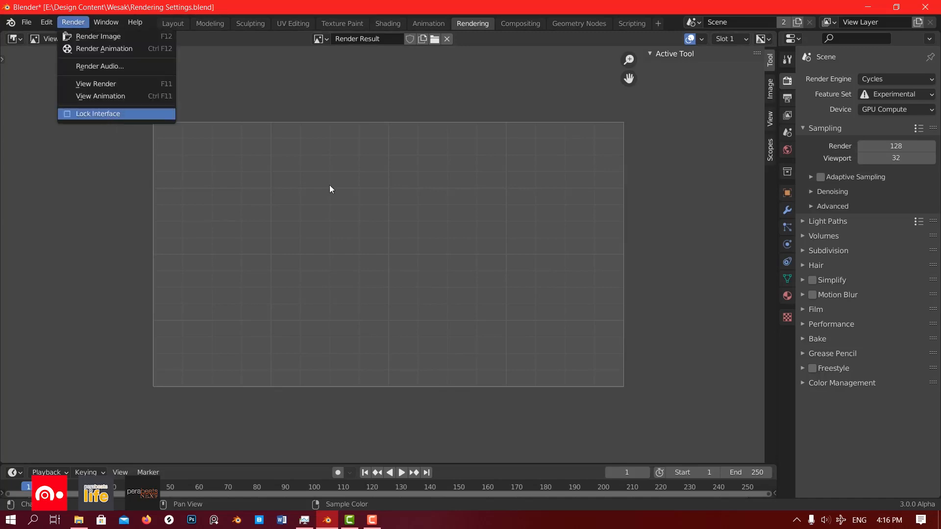
click(732, 40)
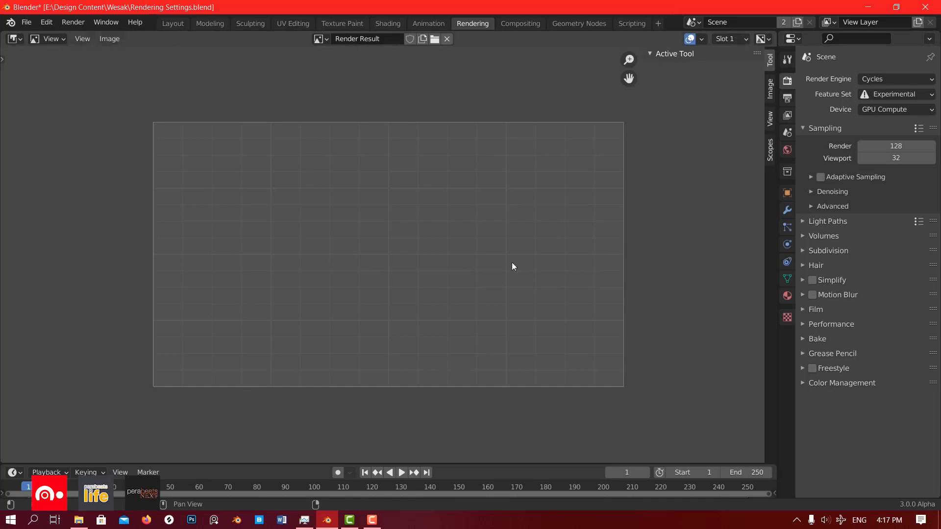
click(730, 39)
click(117, 42)
scroll(420, 158, up, 2)
scroll(482, 185, down, 2)
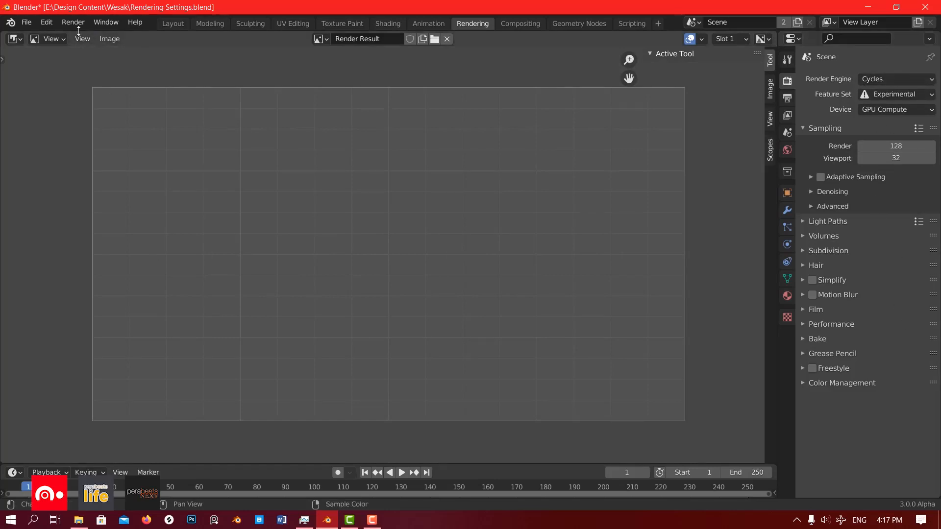
click(78, 25)
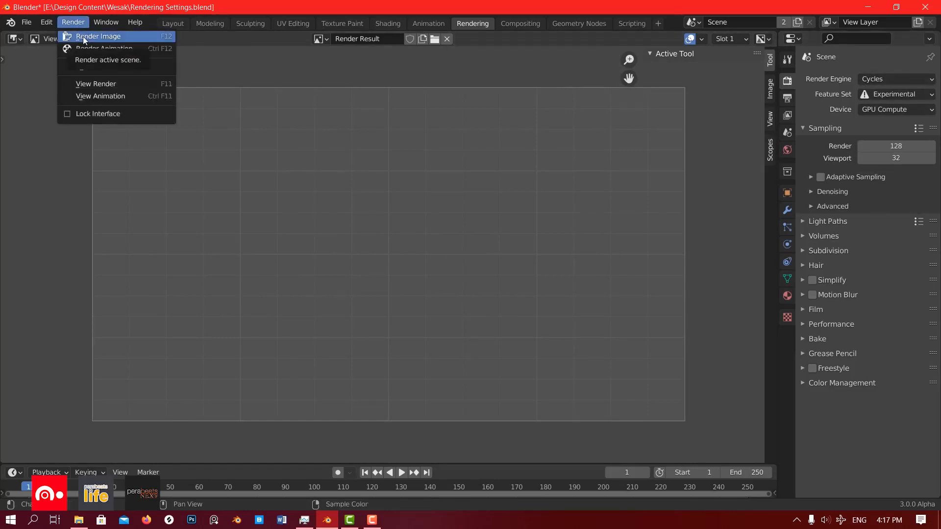
click(124, 38)
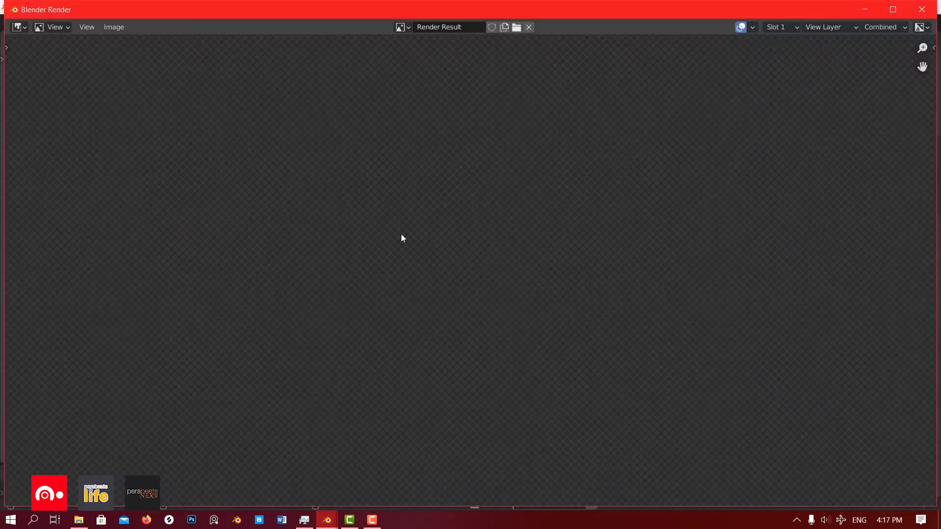
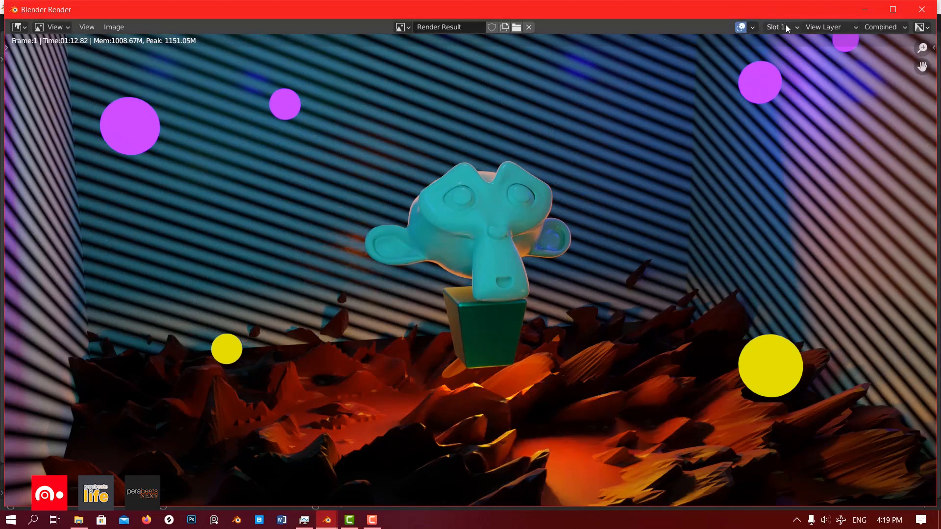
Review the render slots and layers, and compare the Noisy Image pass with the Combined pass of the render.
click(786, 27)
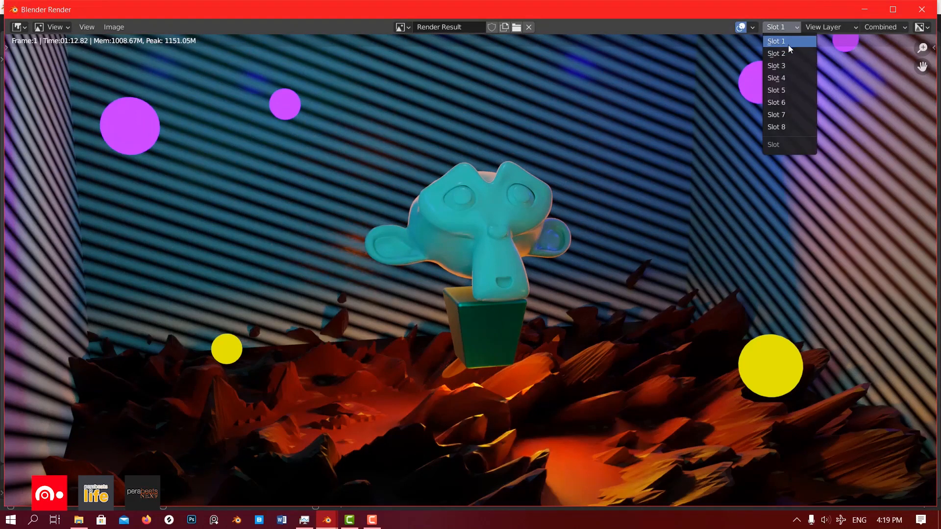
click(843, 28)
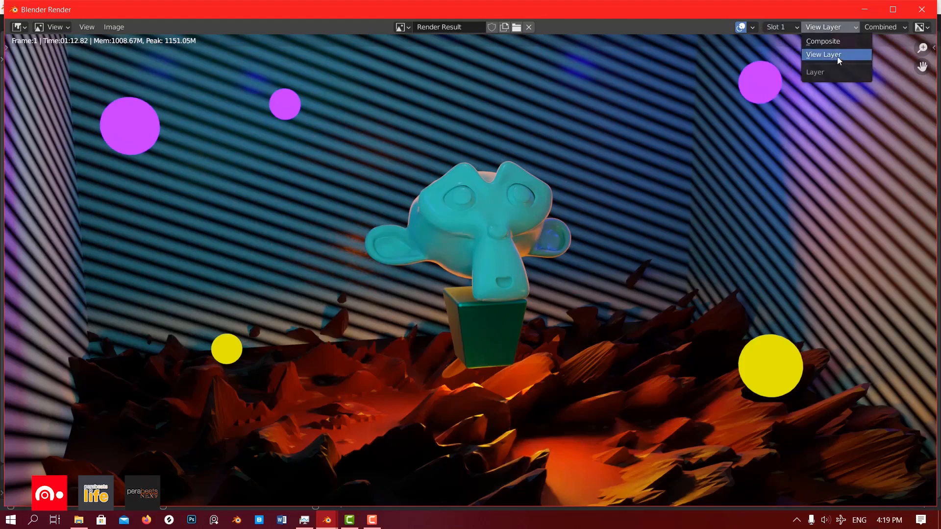
click(886, 27)
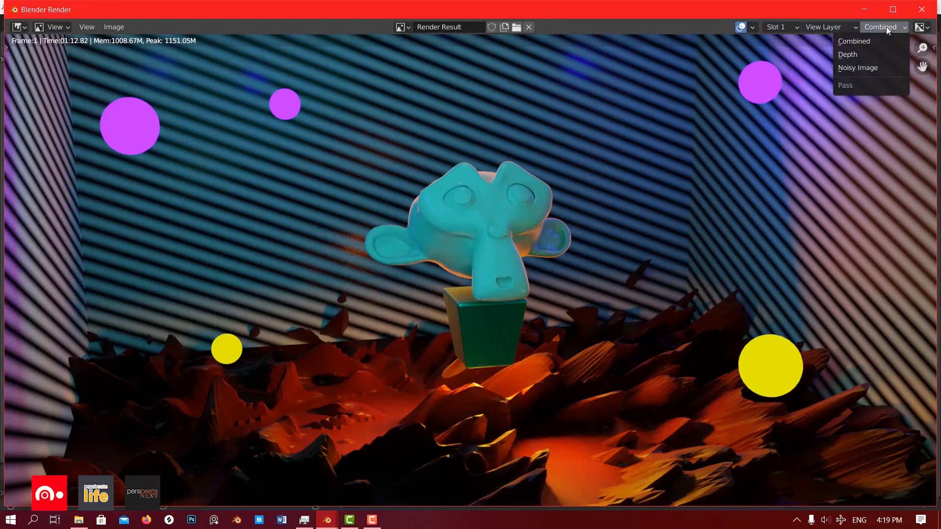
click(859, 69)
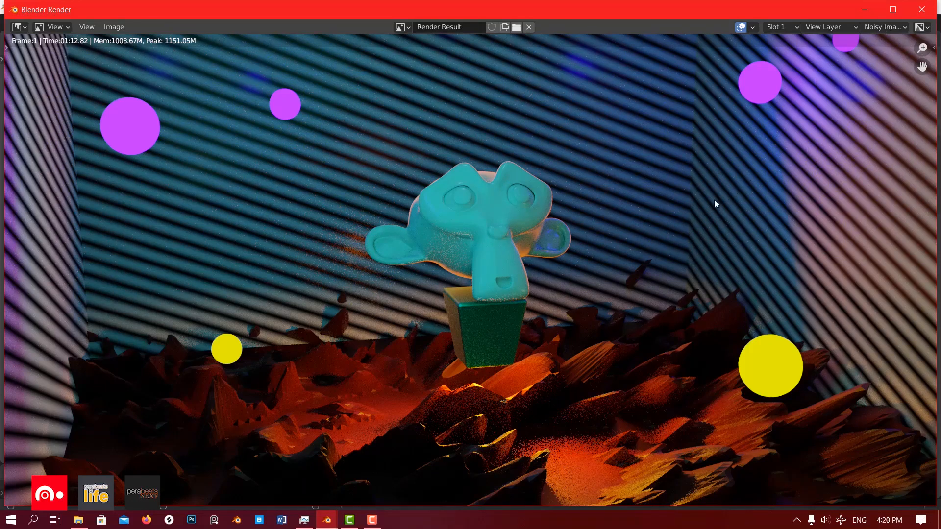
click(878, 26)
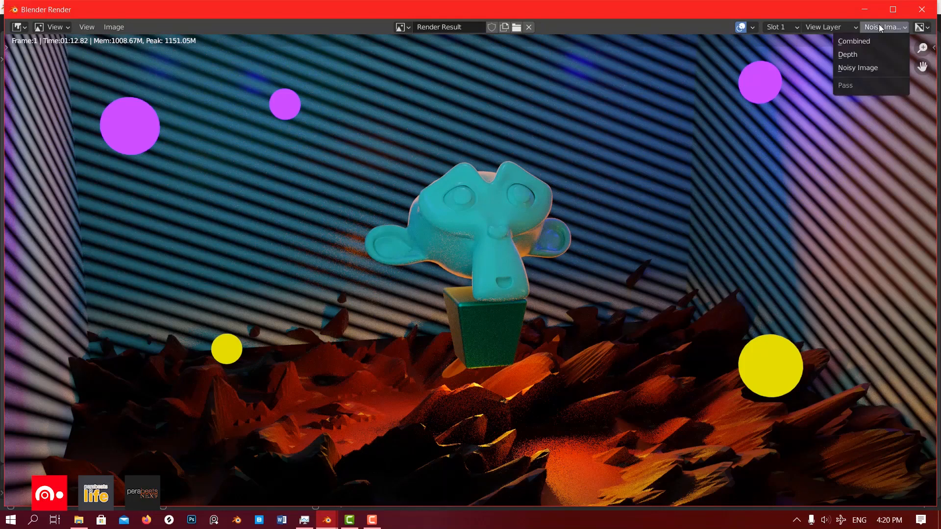
click(880, 42)
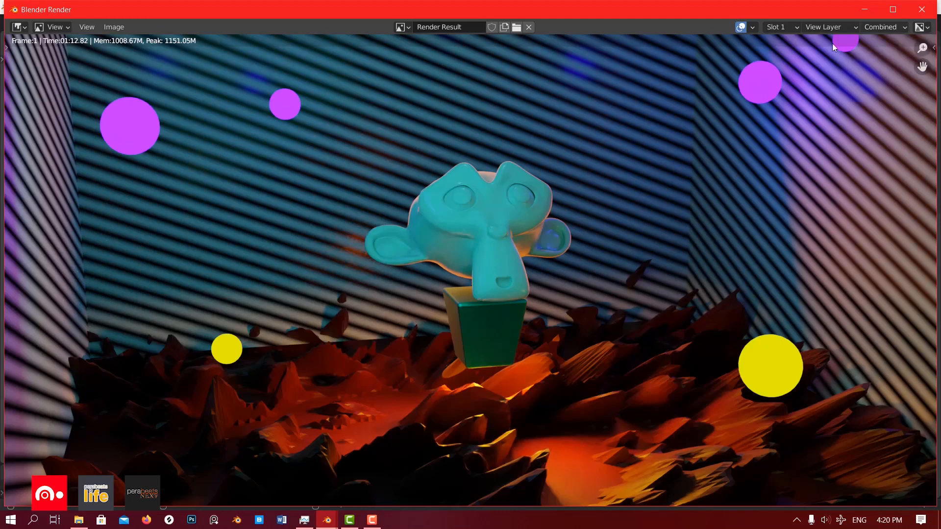
click(784, 28)
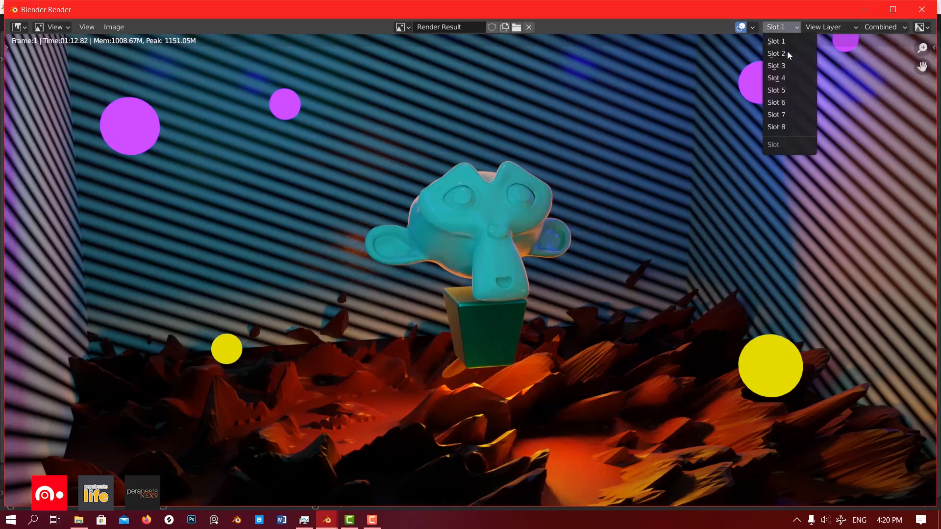
Close the render window, return to the compositor and remove the extra Render Layers and Composite nodes.
click(922, 9)
click(514, 25)
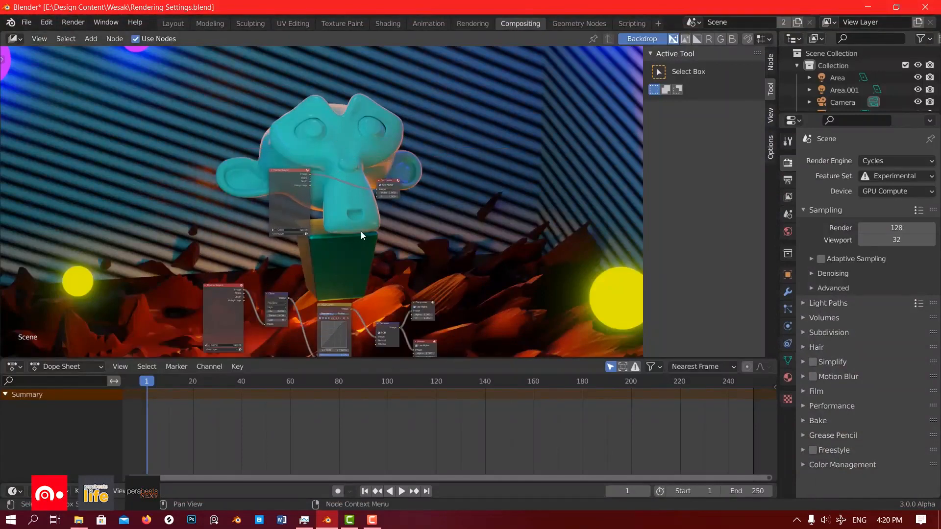
click(164, 39)
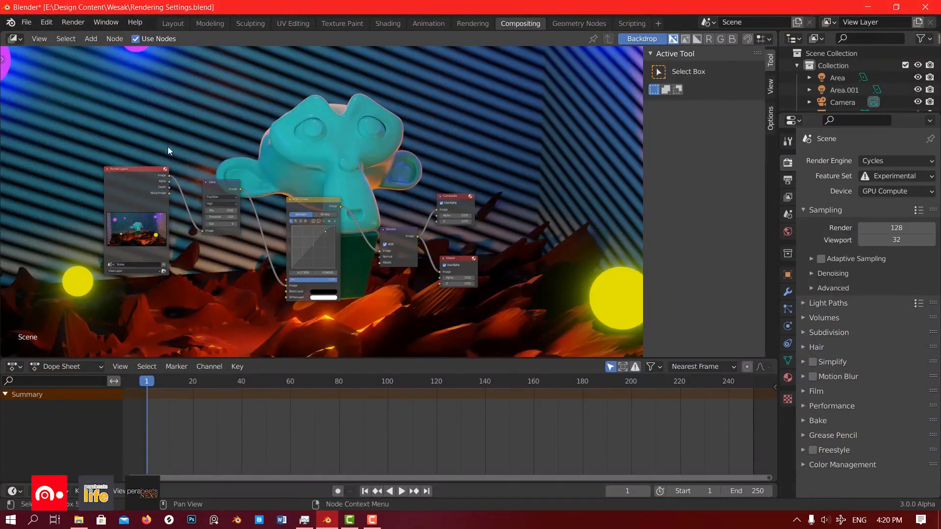
scroll(137, 124, up, 2)
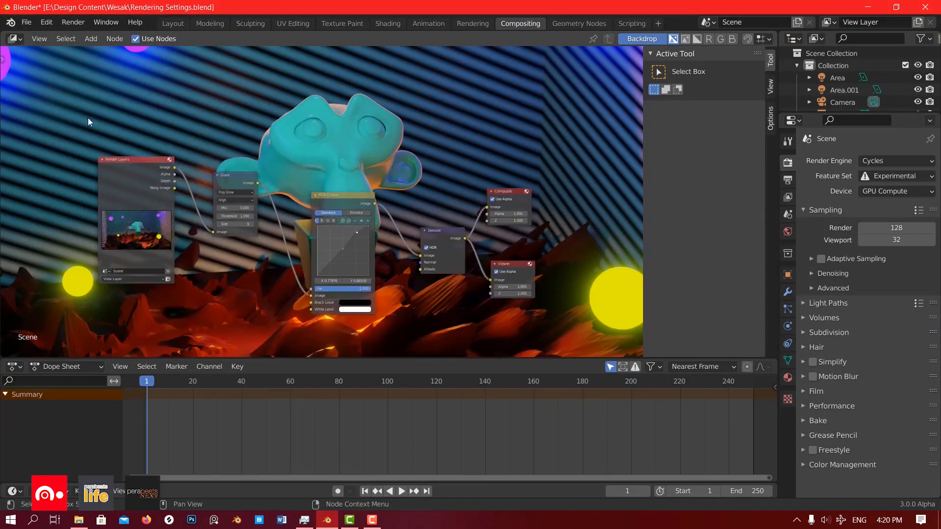
Examine the compositor chain from Render Layers through Glare, RGB Curves and Denoise to the Composite and Viewer nodes.
drag(498, 149, 534, 244)
click(122, 183)
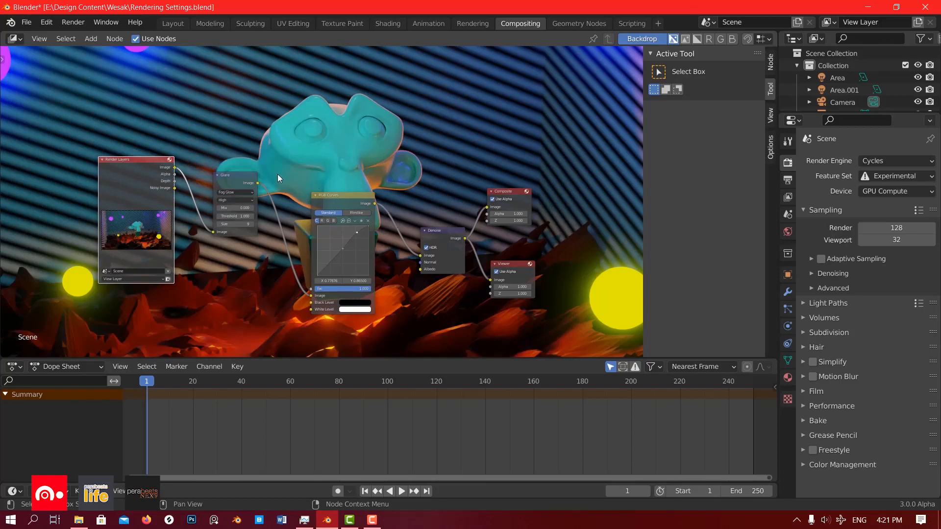
scroll(277, 175, up, 2)
shift+scroll(357, 127, down, 2)
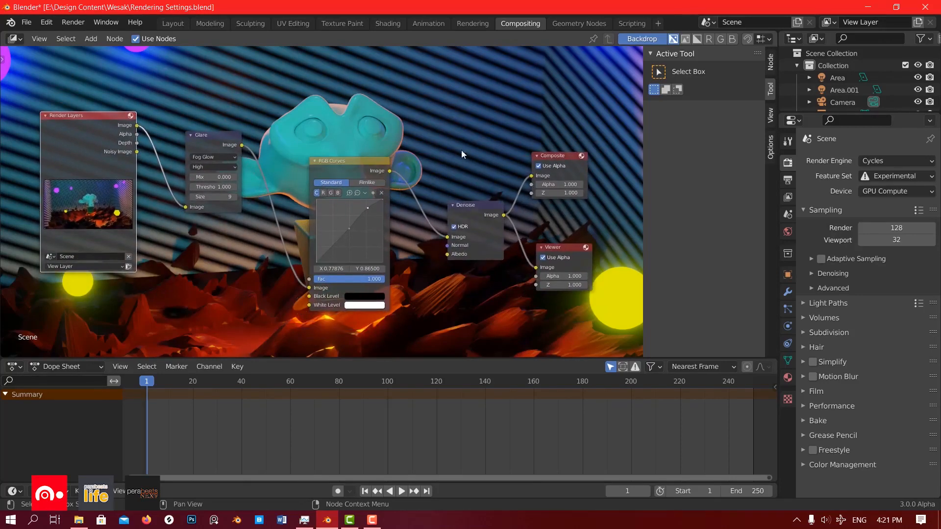
drag(458, 143, 490, 296)
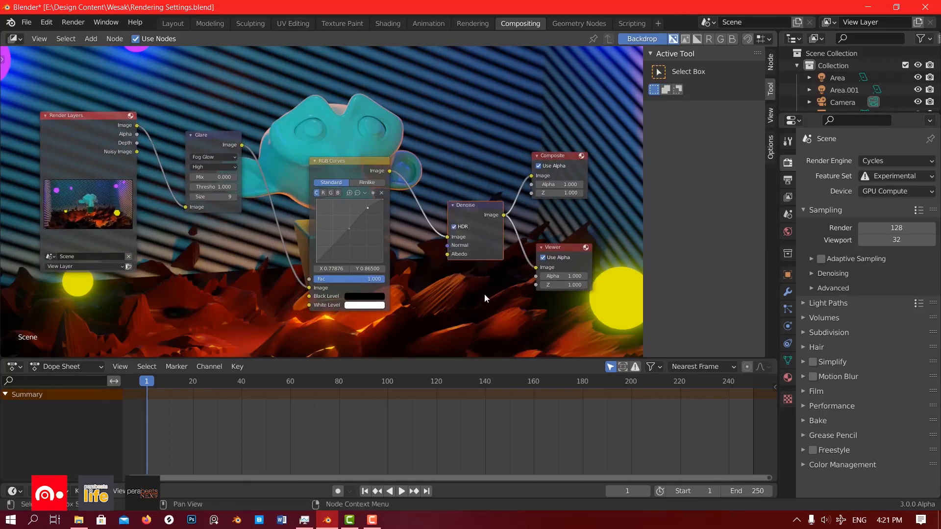
click(469, 124)
key(shift+a)
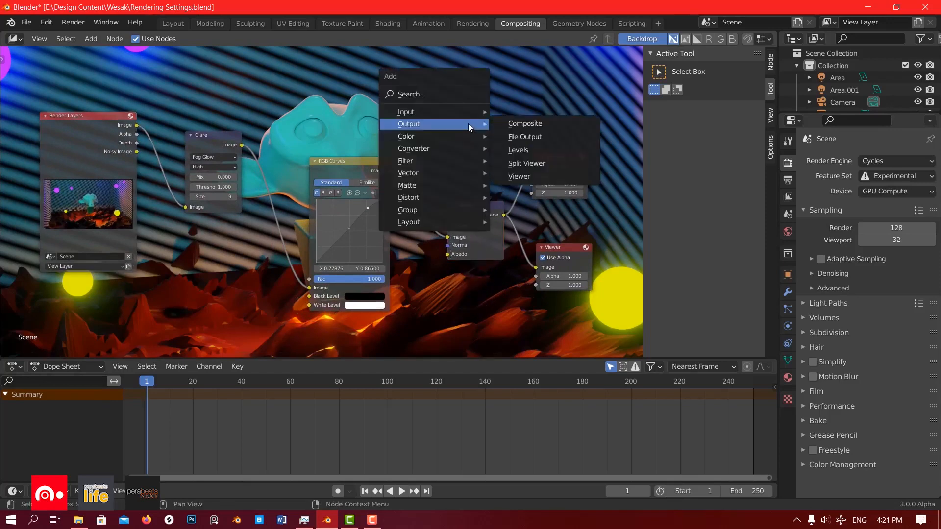
click(448, 96)
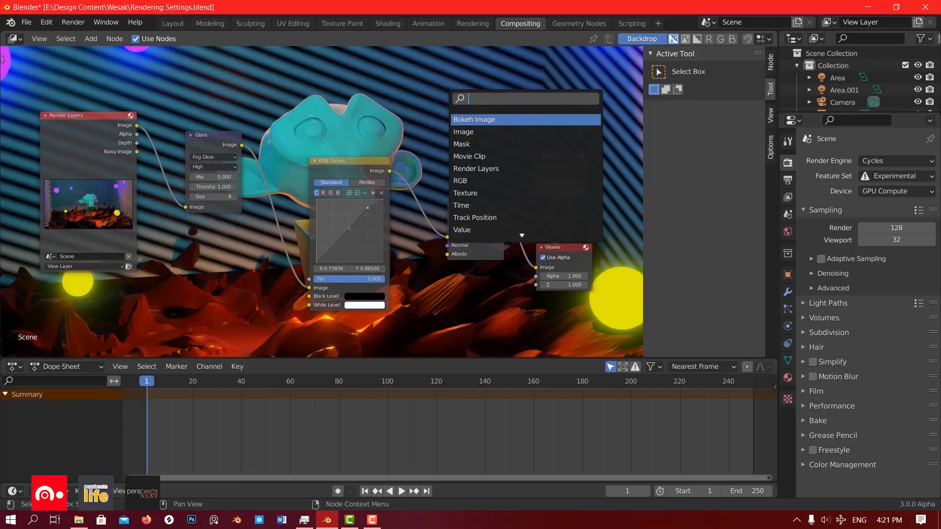
text(denoi)
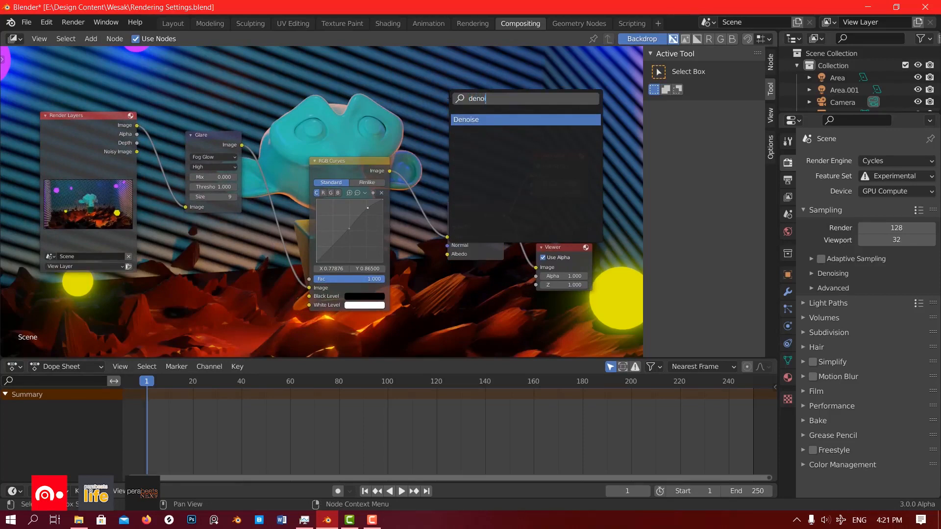
key(BackSpace)
key(BackSpace)
key(BackSpace)
key(BackSpace)
key(BackSpace)
key(Escape)
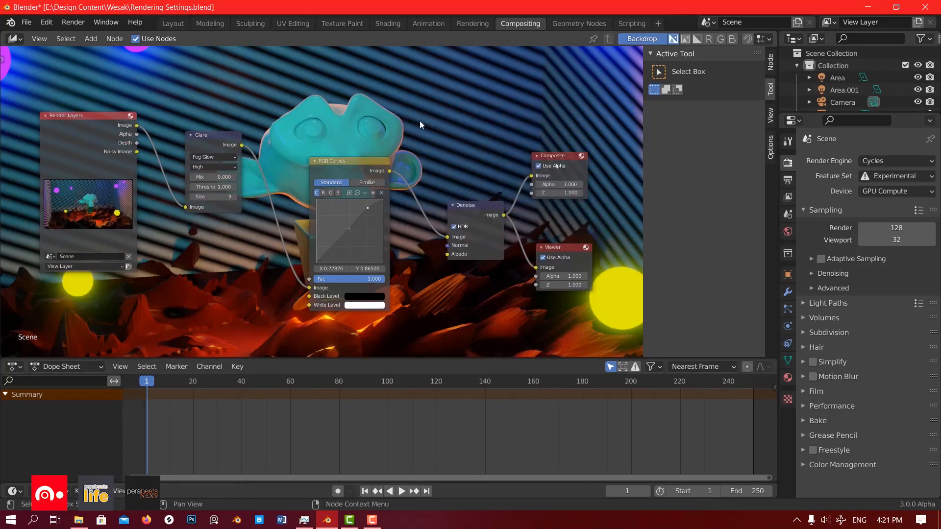
Disconnect the Viewer node from the Denoise node, and reconnect the Denoise image output to the Viewer's image input.
click(481, 216)
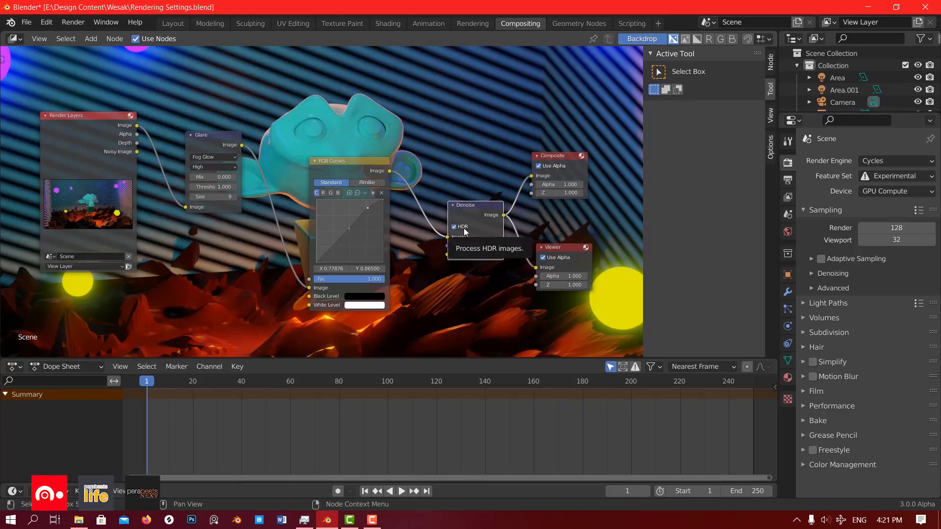
scroll(512, 262, down, 1)
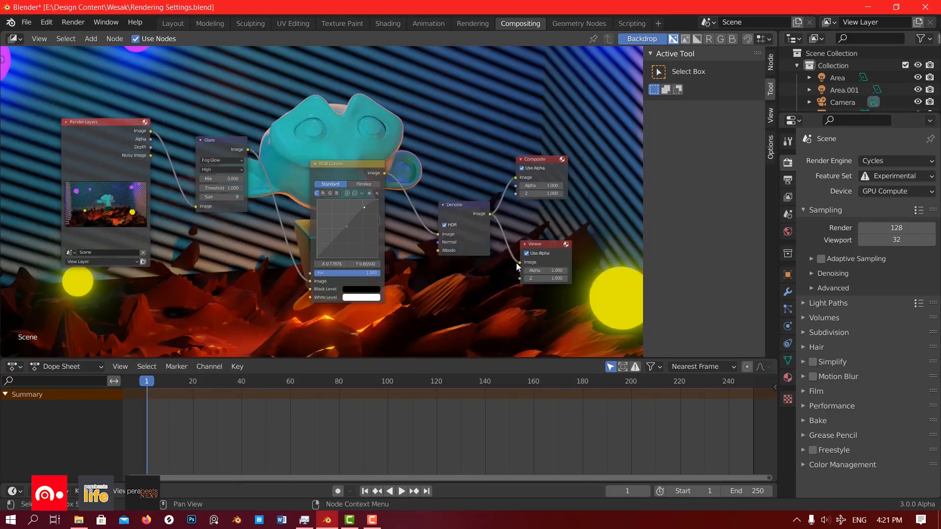
drag(519, 264, 502, 280)
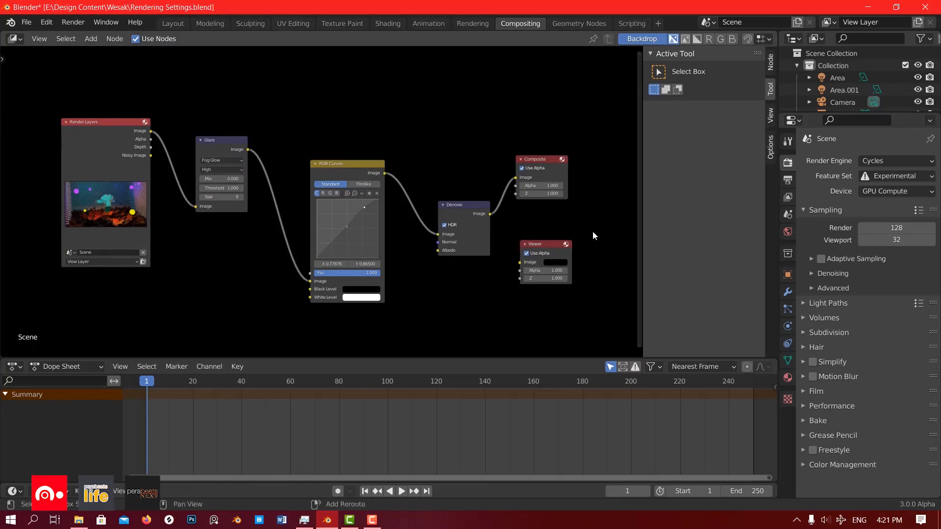
key(shift+a)
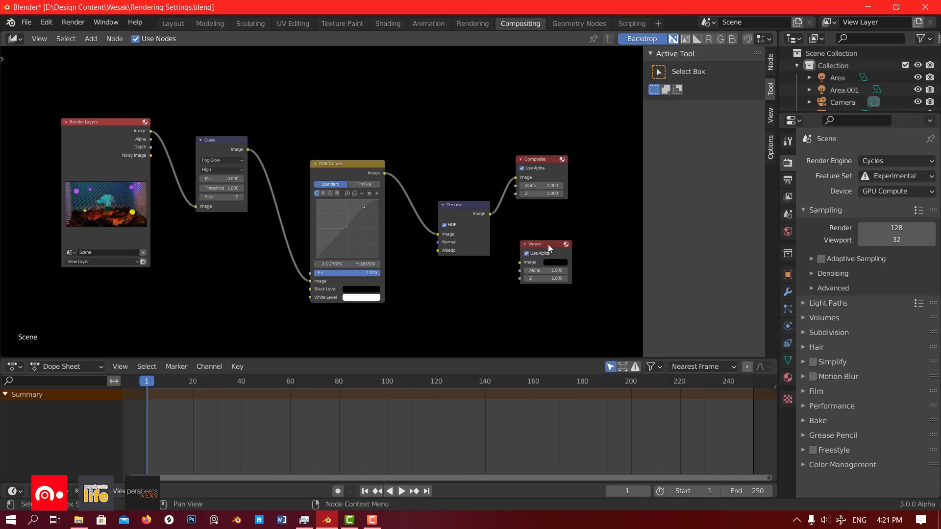
click(548, 246)
drag(490, 213, 524, 262)
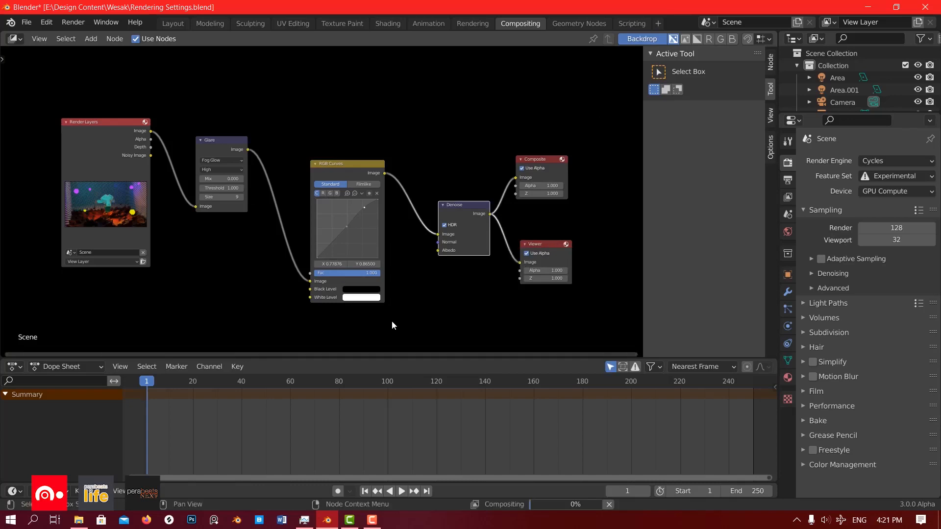
click(481, 302)
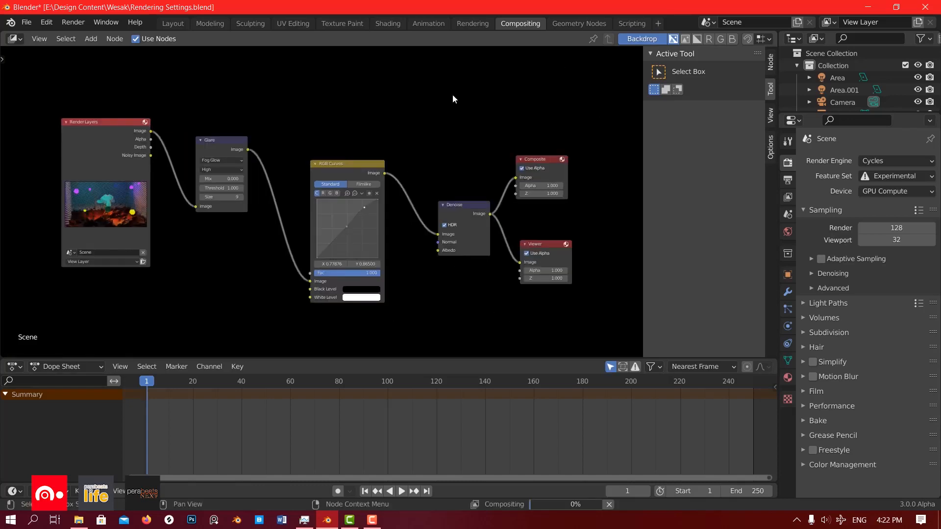
Check the scene choices of the Render Layers node and keep Scene as its source.
scroll(494, 150, down, 2)
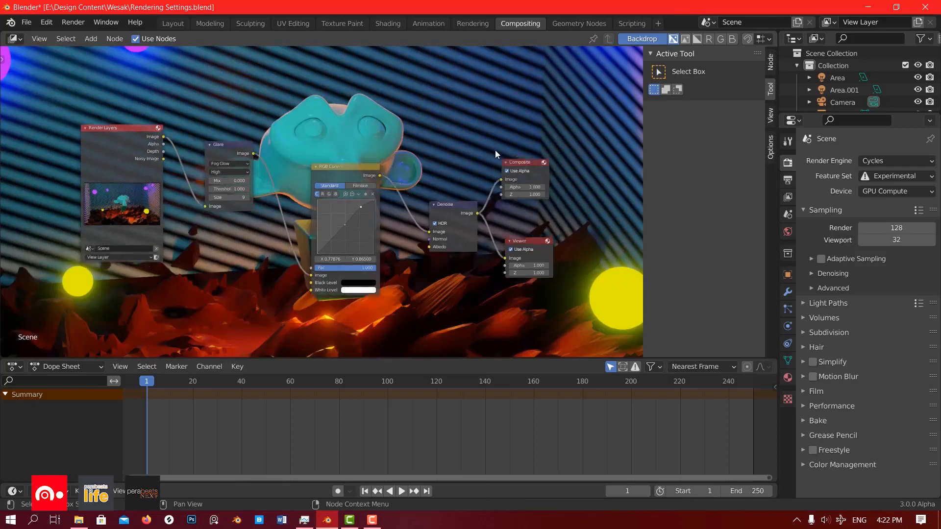
scroll(567, 278, up, 2)
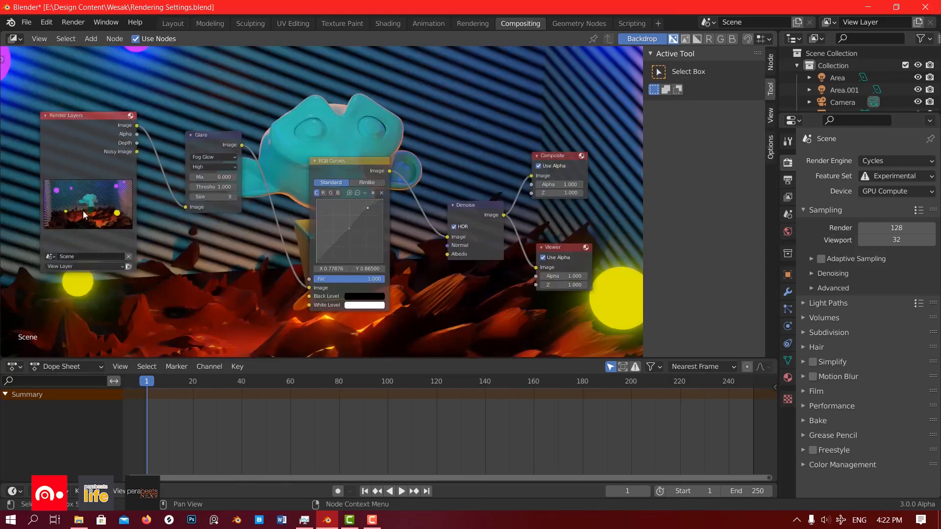
click(49, 256)
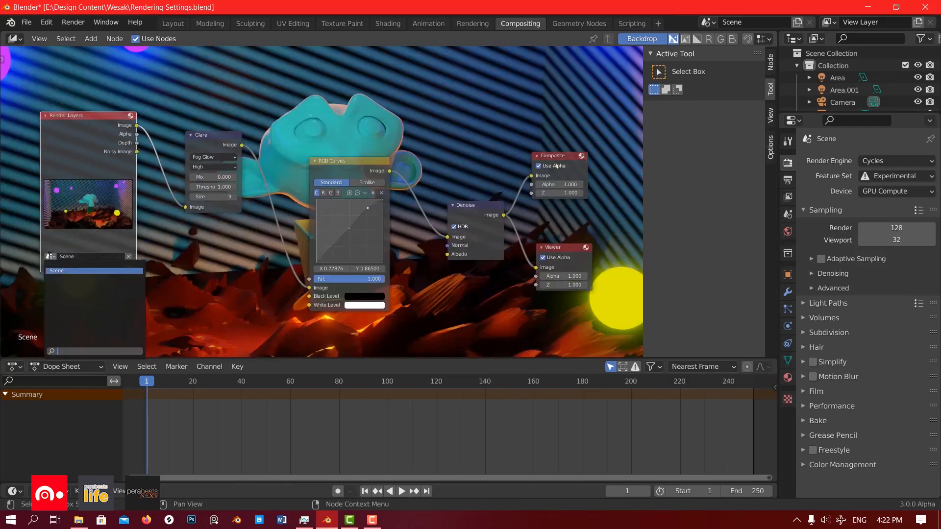
click(57, 271)
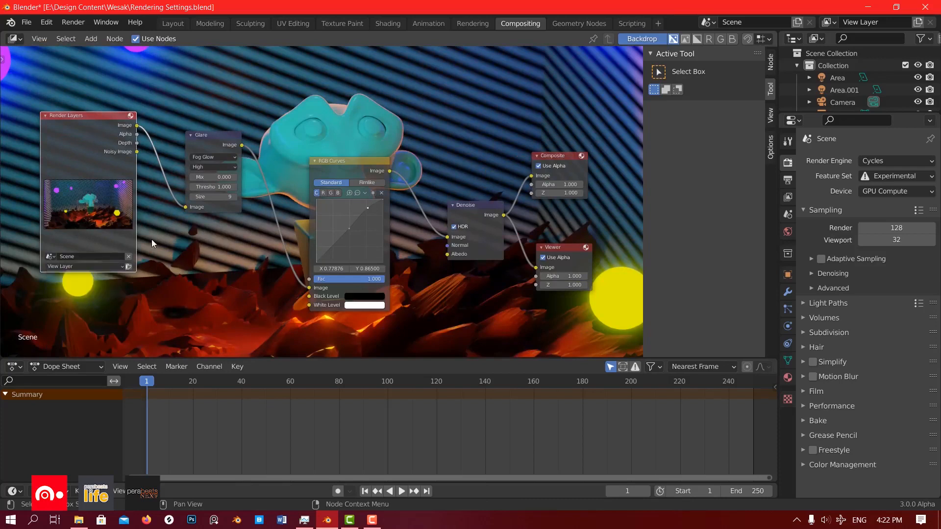
Examine the Render Layers node's outputs and the node chain leading to Composite and Viewer over the backdrop.
scroll(151, 239, down, 5)
middle_drag(250, 219, 233, 292)
click(189, 293)
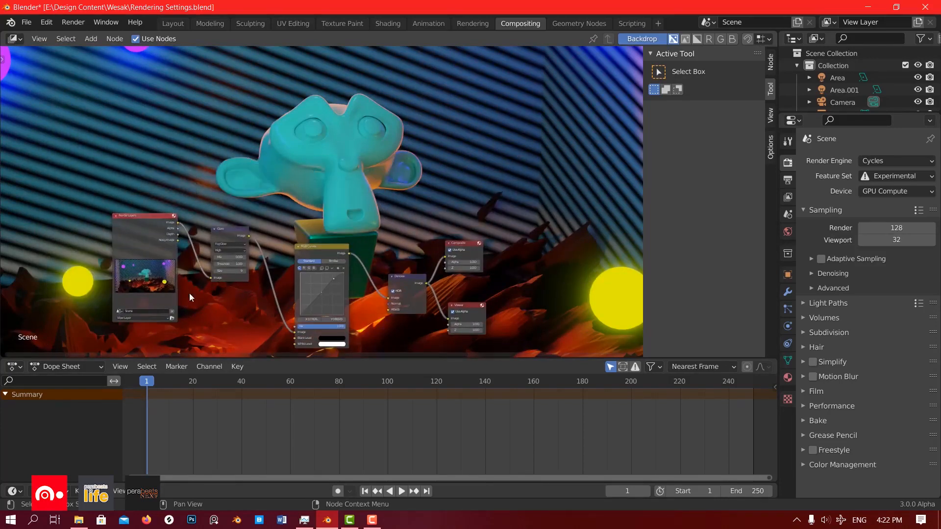
click(121, 246)
scroll(124, 244, up, 5)
middle_drag(124, 244, 177, 194)
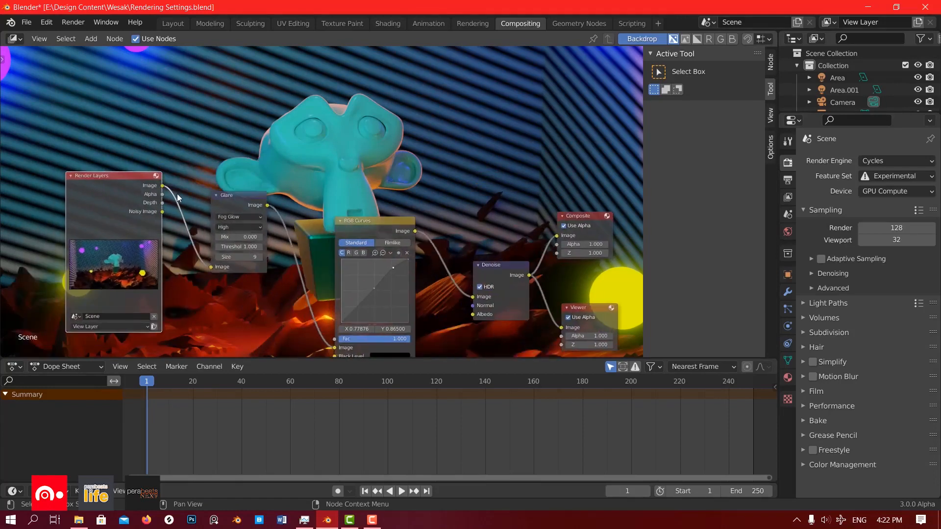
scroll(177, 194, down, 4)
middle_drag(306, 141, 297, 180)
scroll(282, 168, down, 2)
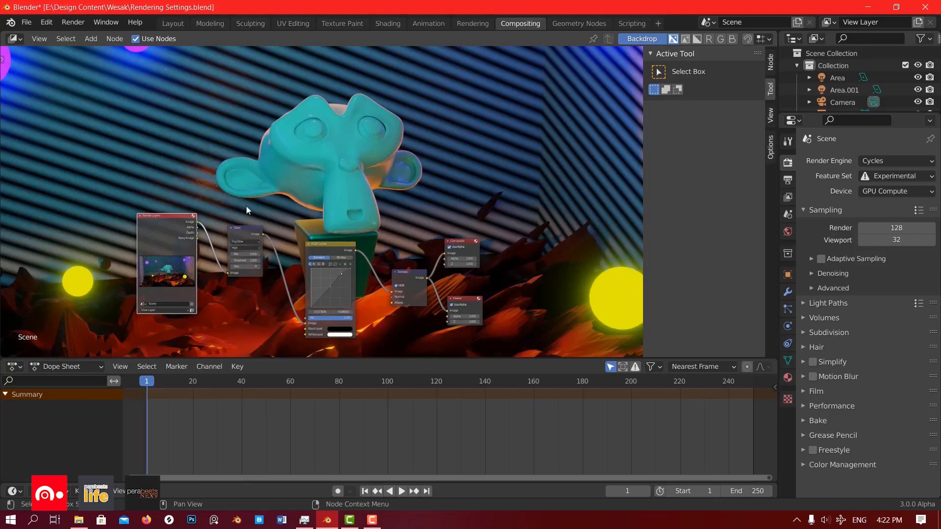
middle_drag(165, 228, 150, 249)
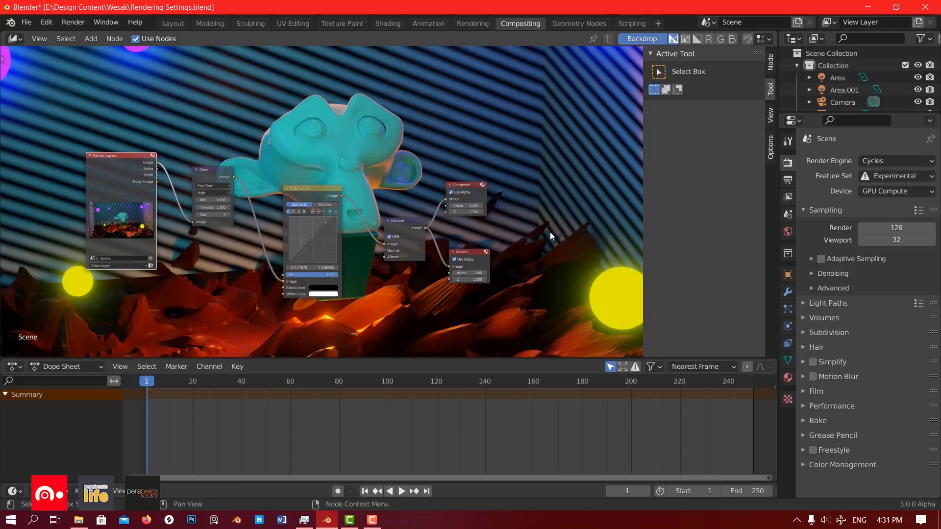
key(shift+a)
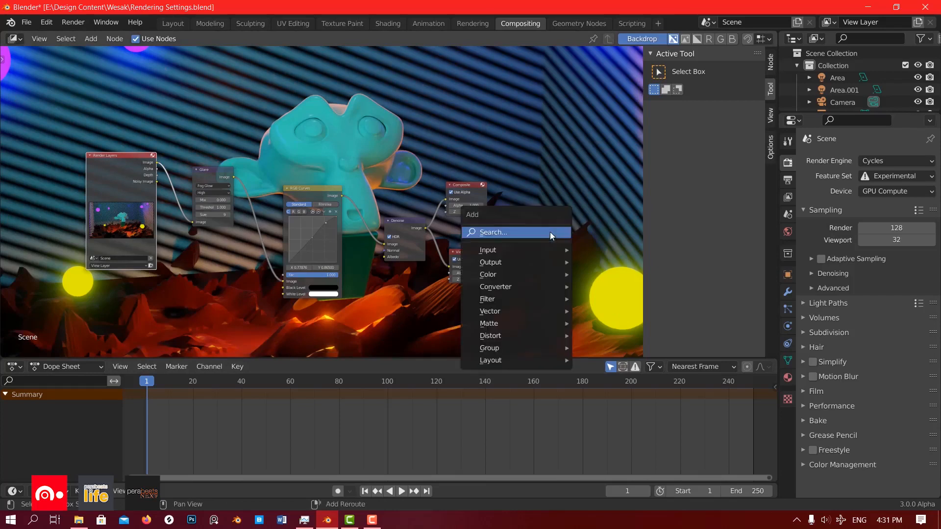
mouse_move(546, 270)
key(shift+a)
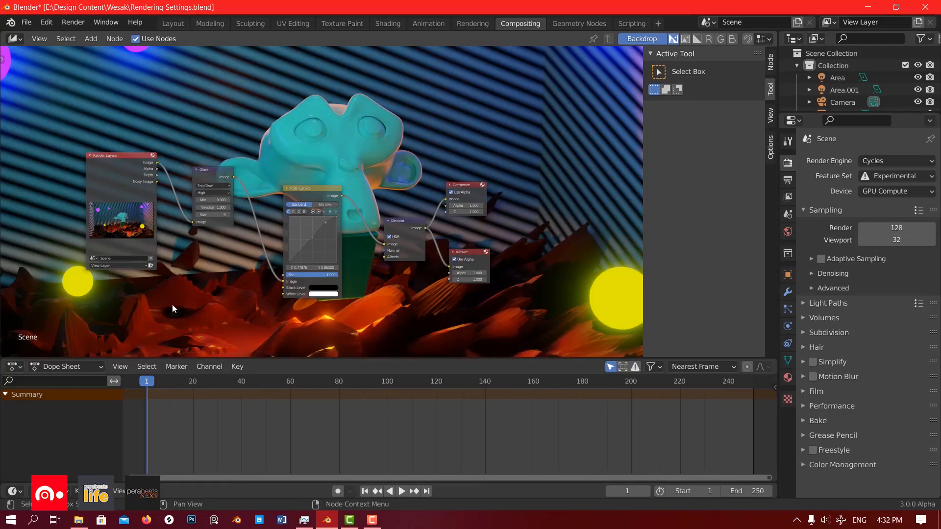
Move the Render Layers image link from the Glare node directly to the Viewer's image input, bypassing the effect nodes.
scroll(99, 186, up, 3)
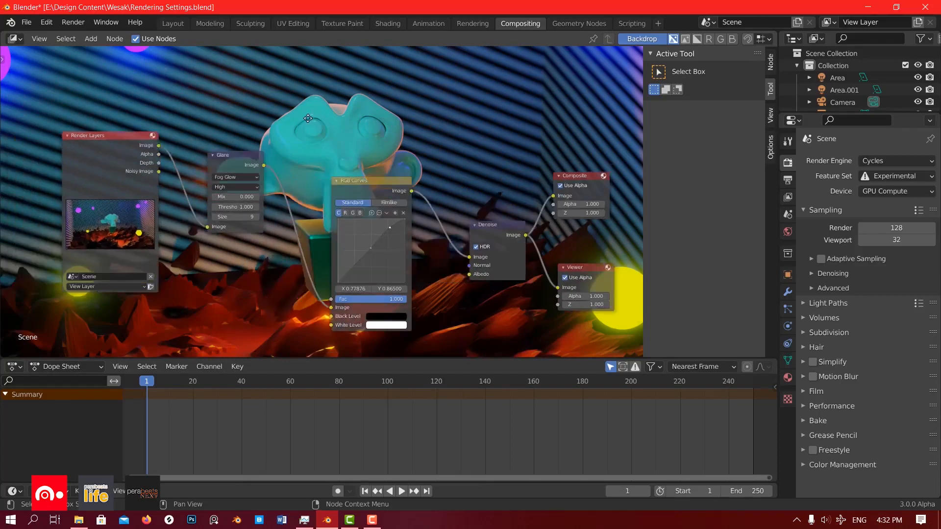
scroll(257, 137, down, 2)
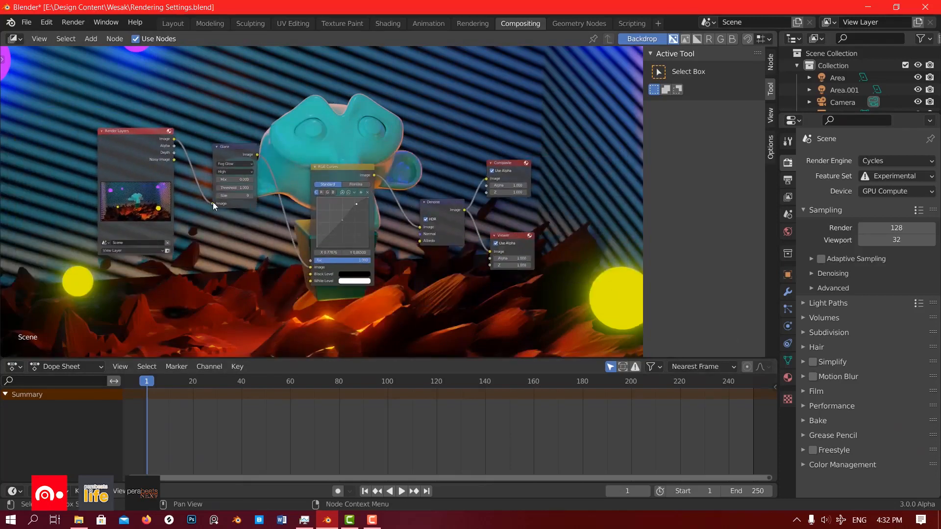
drag(212, 203, 491, 255)
scroll(481, 289, down, 2)
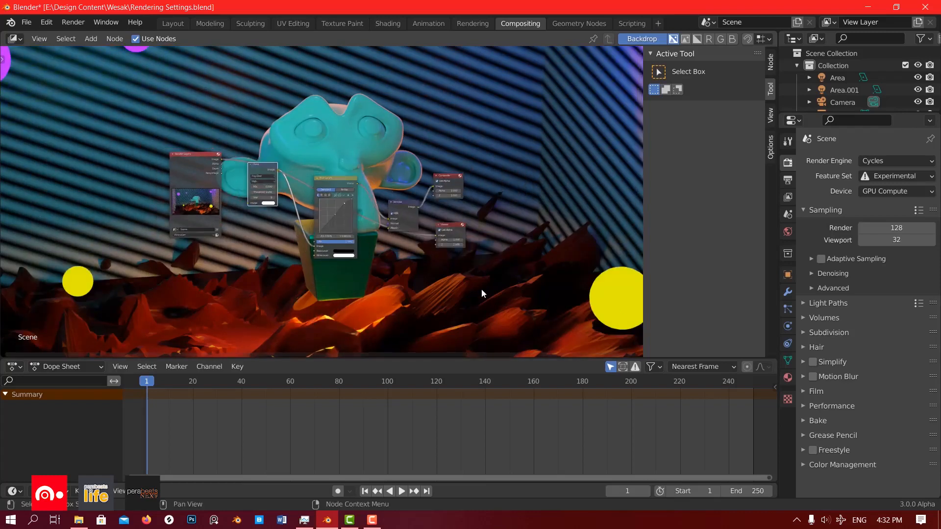
scroll(481, 289, up, 2)
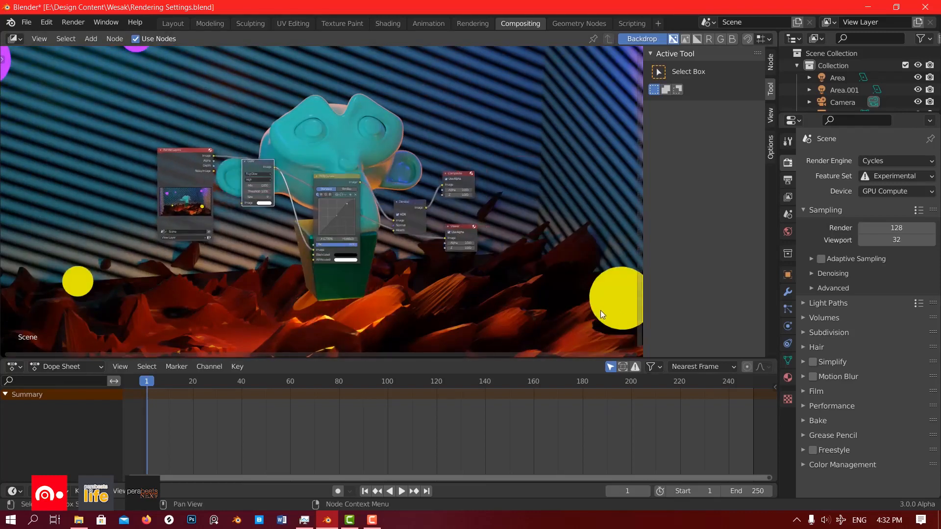
scroll(601, 310, down, 2)
scroll(601, 307, up, 1)
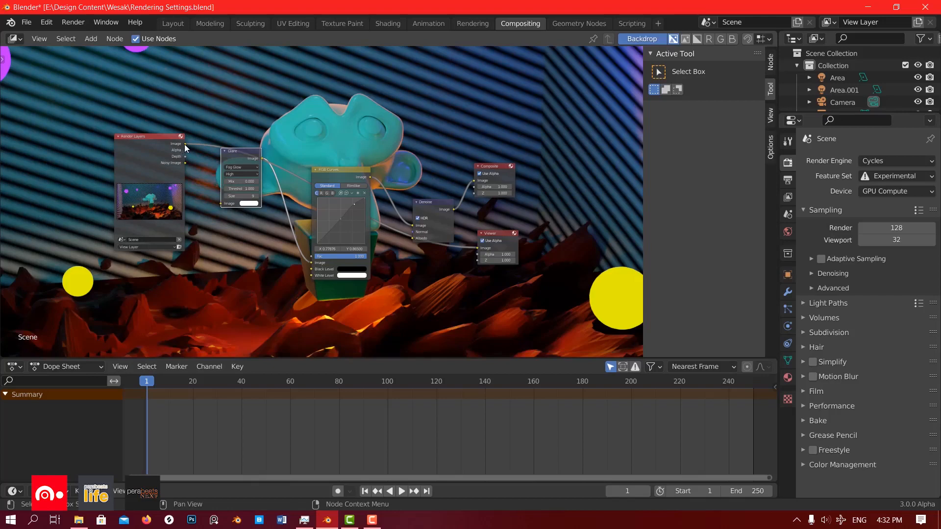
Switch the render engine to Eevee and go to the Rendering workspace.
click(873, 160)
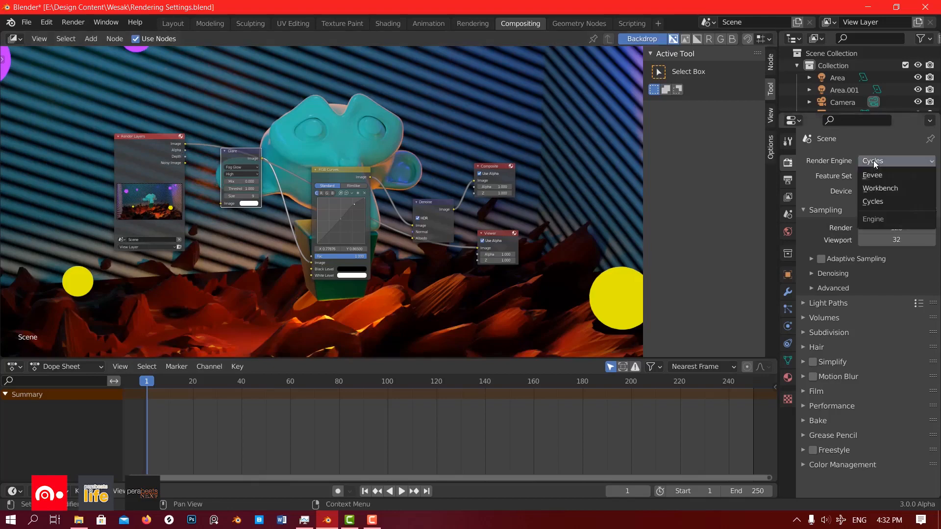
click(869, 175)
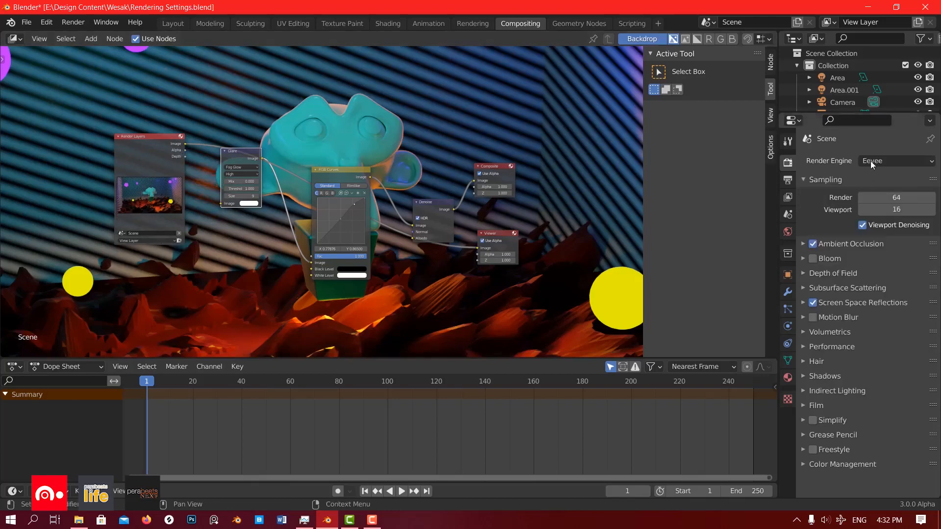
click(173, 24)
click(472, 23)
Choose Slot 2 for the render result and render the still image into it, repeating the render once.
click(679, 38)
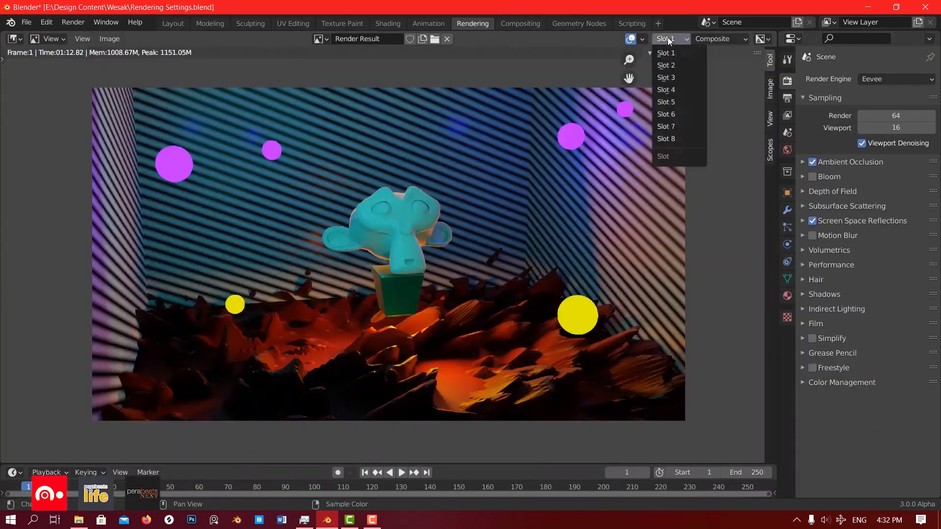
click(673, 70)
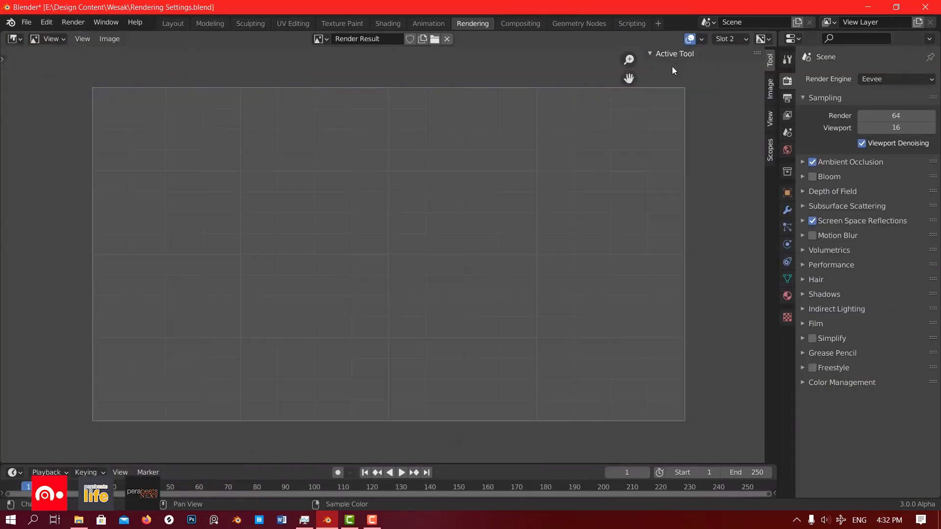
click(73, 22)
click(89, 36)
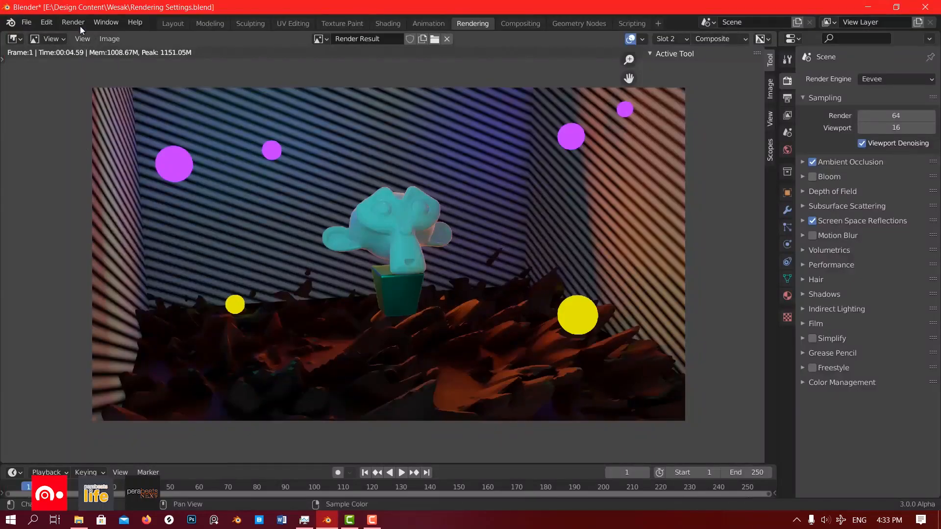
click(73, 22)
click(91, 38)
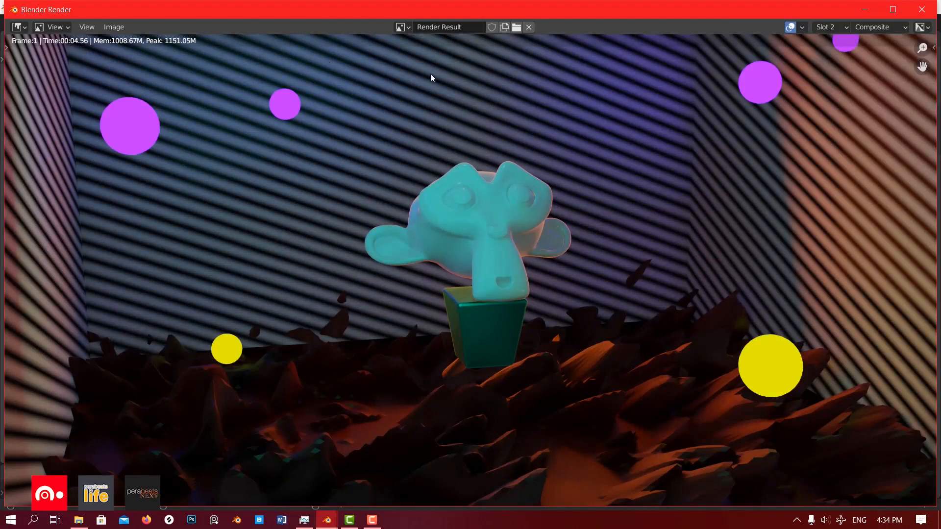
Compare the Cycles render in Slot 1 with the Eevee render in Slot 2, ending on Slot 2.
click(828, 27)
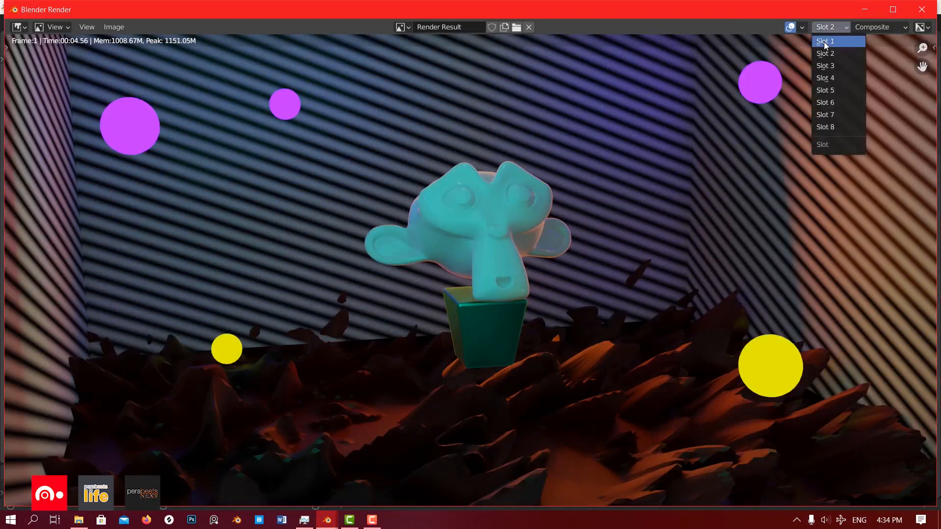
click(826, 42)
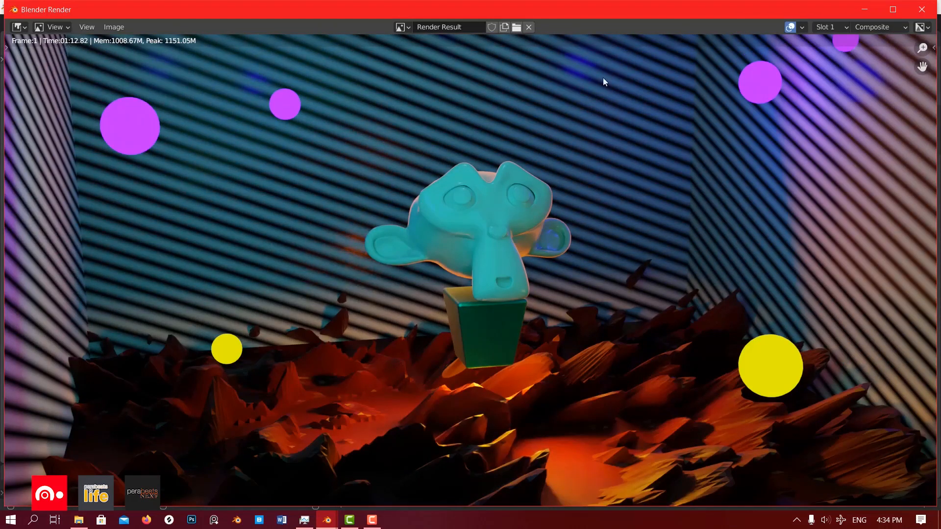
click(833, 28)
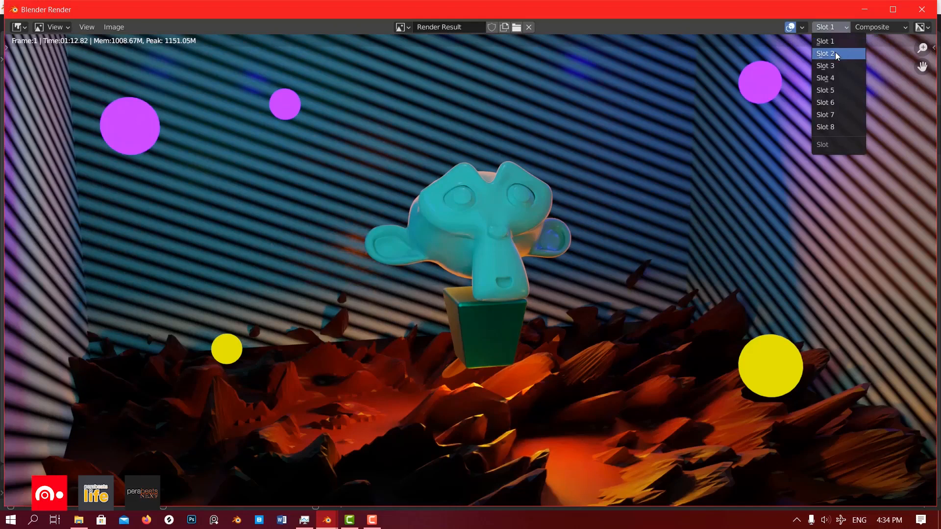
click(835, 52)
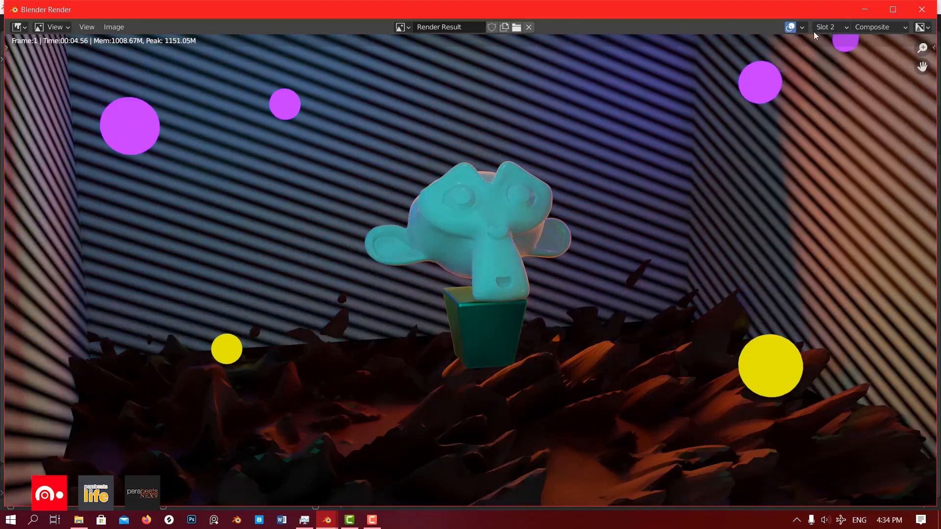
Alternate the render result between Slot 1 and Slot 2 to compare lighting and render times, and close the render window.
click(828, 27)
click(828, 43)
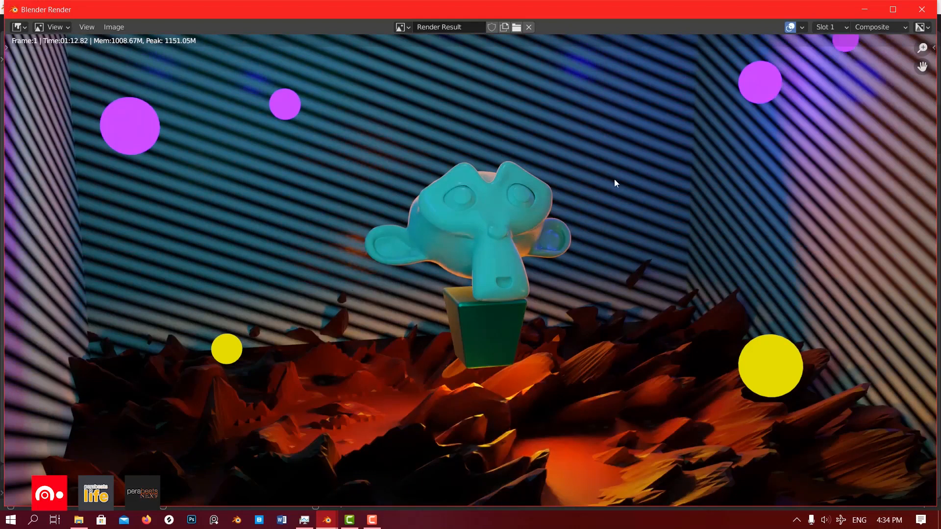
click(828, 27)
click(834, 60)
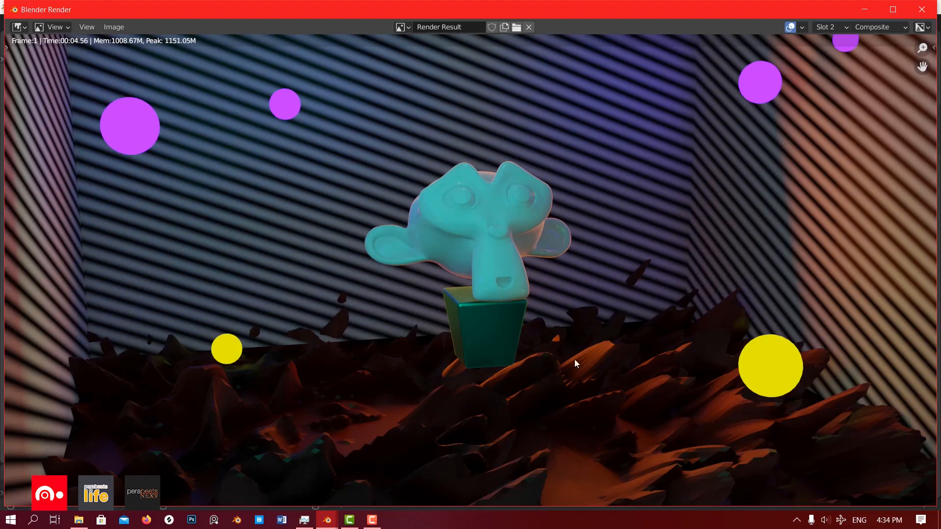
click(827, 27)
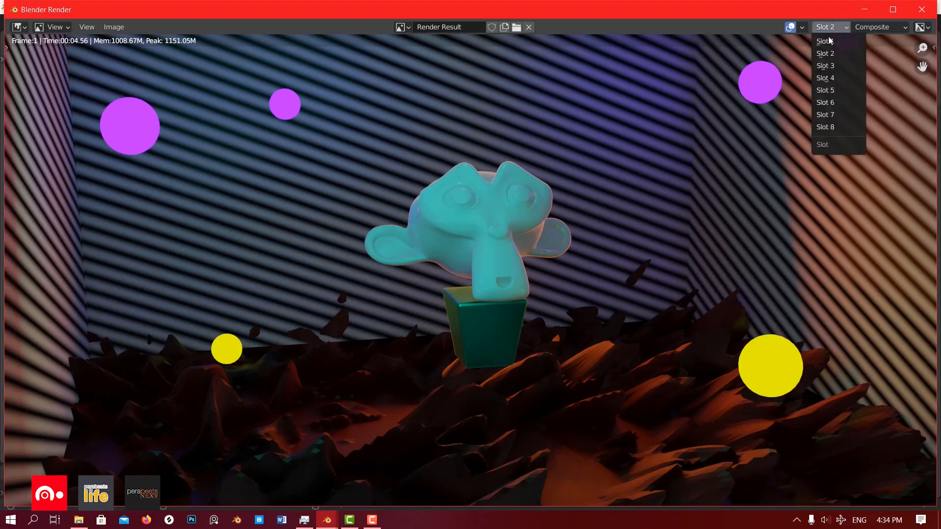
click(826, 41)
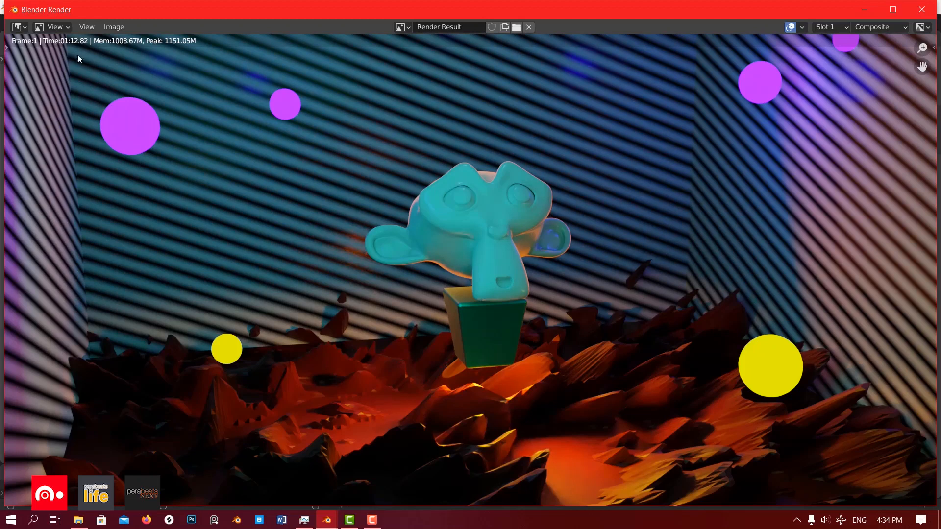
click(824, 28)
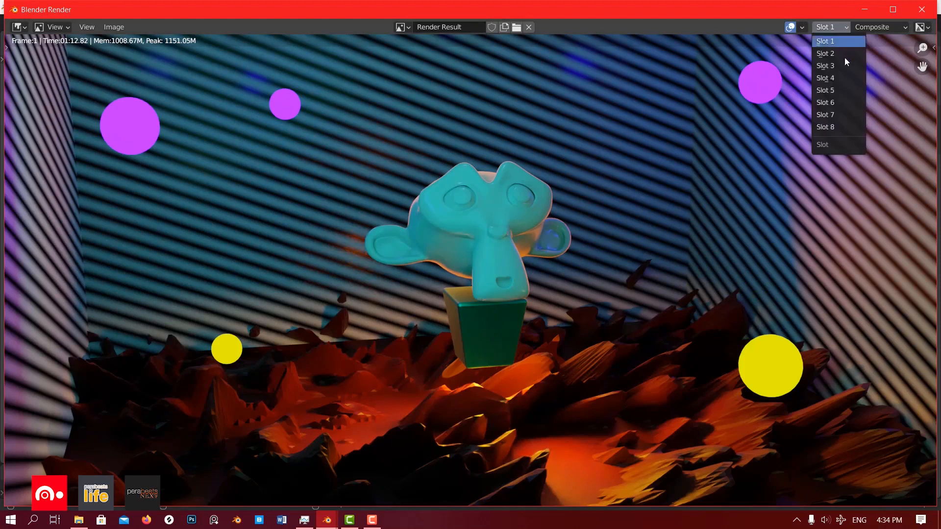
click(827, 53)
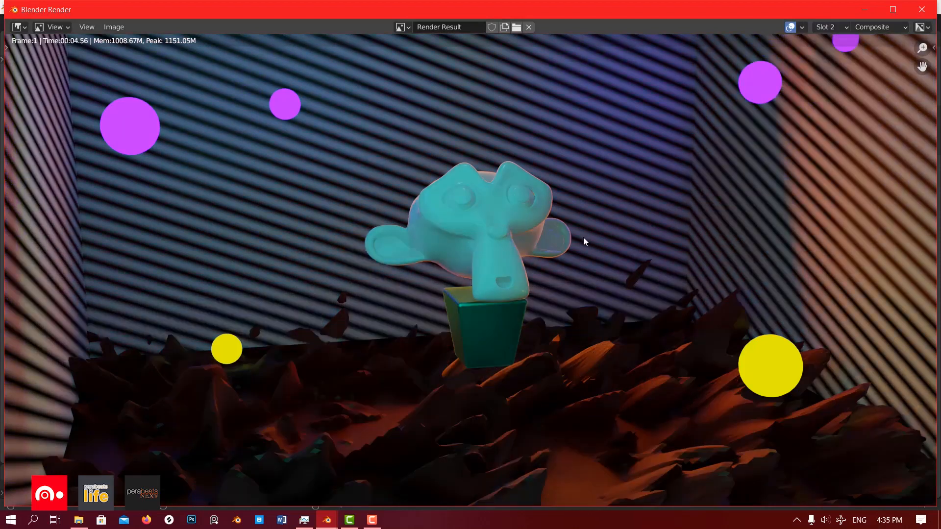
click(921, 10)
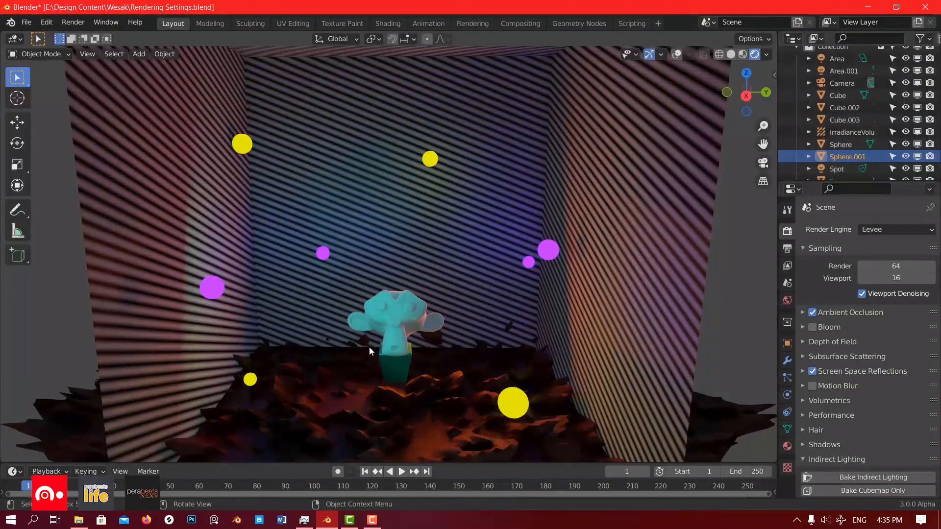
Enable Bloom for Eevee and inspect the glow around the emissive spheres from several angles in the viewport.
middle_drag(353, 351, 441, 349)
click(812, 327)
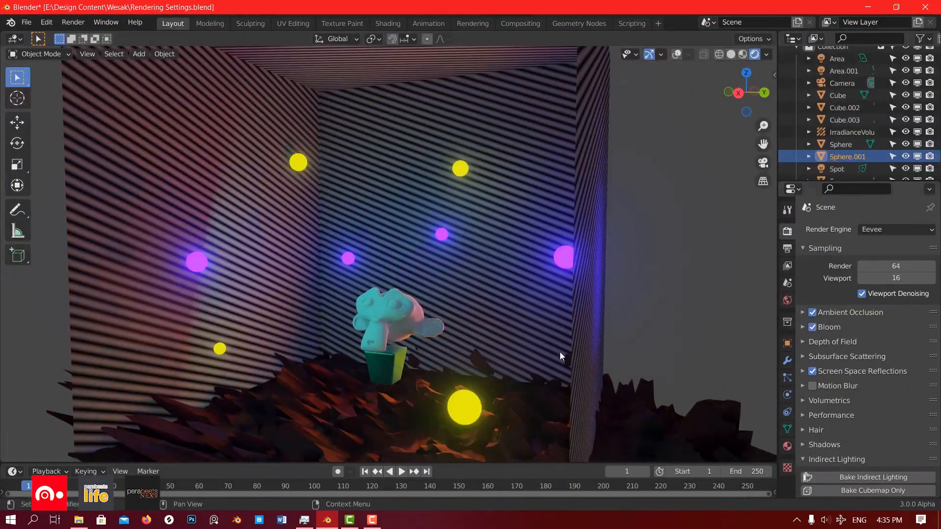
middle_drag(559, 351, 431, 343)
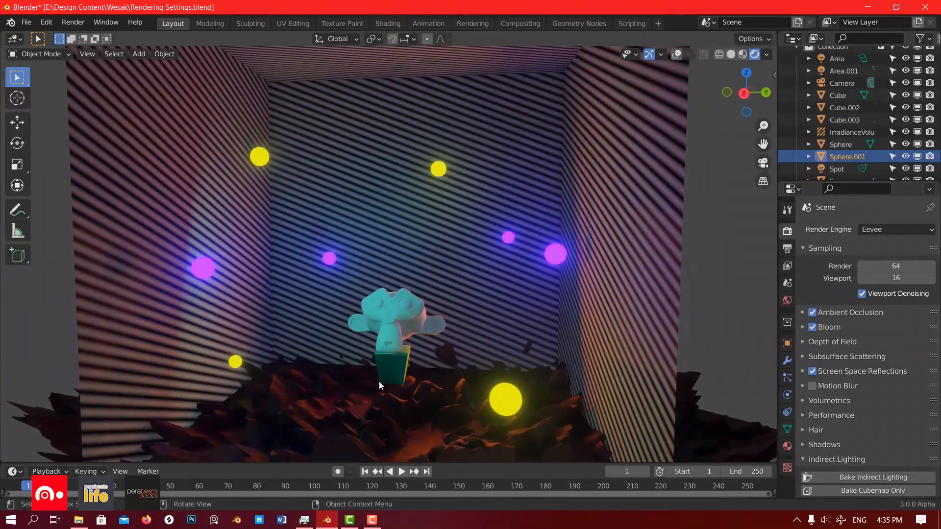
middle_drag(252, 302, 359, 355)
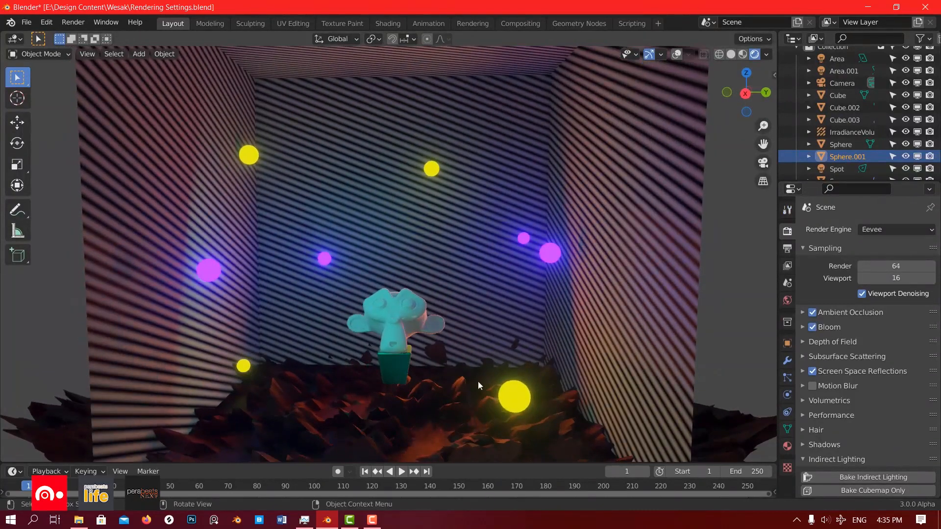
middle_drag(296, 251, 317, 245)
scroll(503, 307, down, 3)
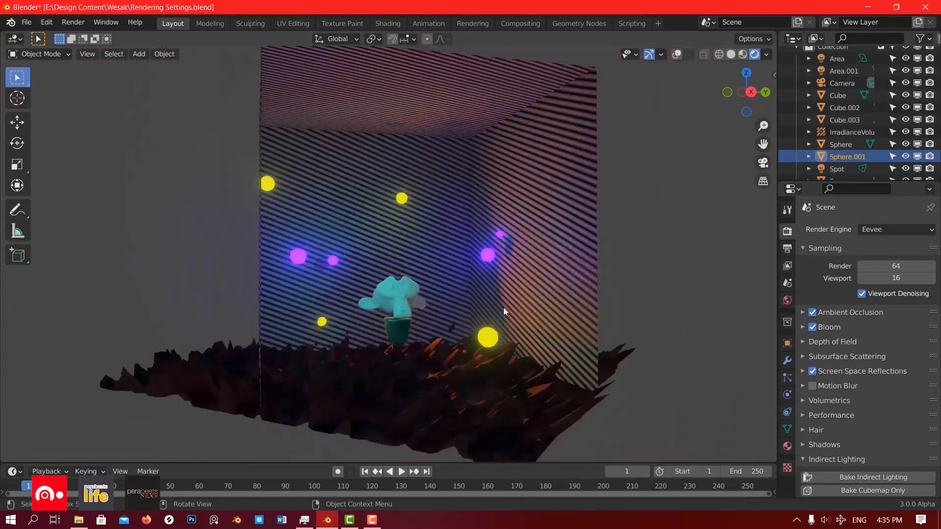
scroll(504, 307, up, 8)
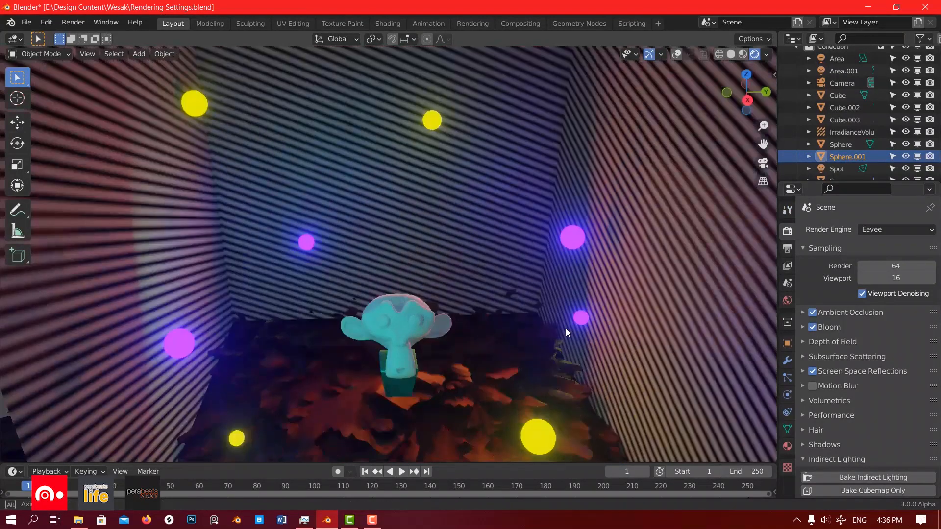
middle_drag(566, 328, 602, 313)
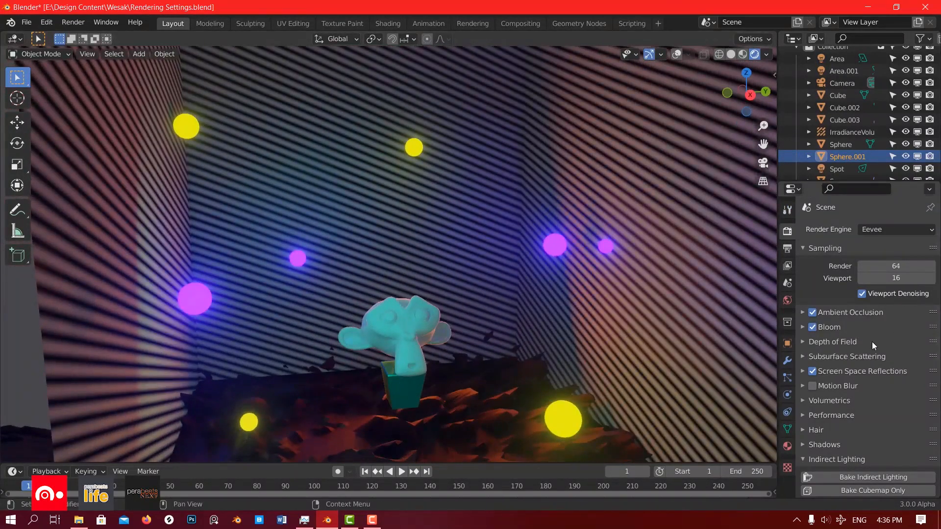
Switch the render engine to Cycles and go to the Compositing workspace.
click(892, 230)
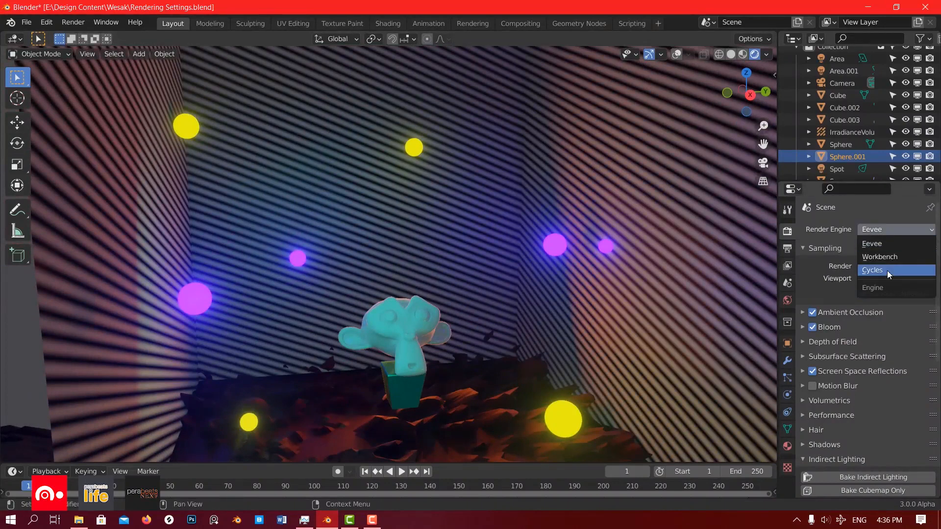
click(887, 270)
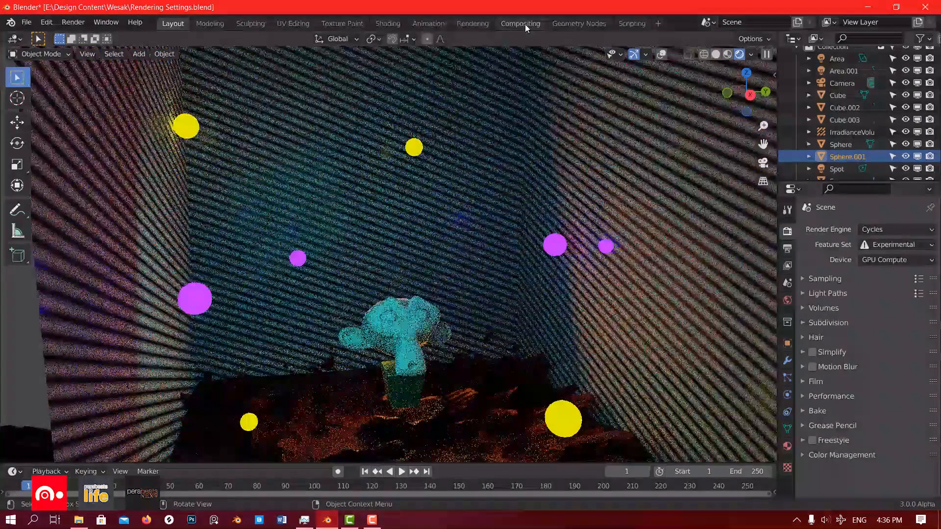
click(521, 23)
Connect the Render Layers image output to the Glare node's image input, keep its Fog Glow type, and reposition the node beside Render Layers.
scroll(104, 120, up, 3)
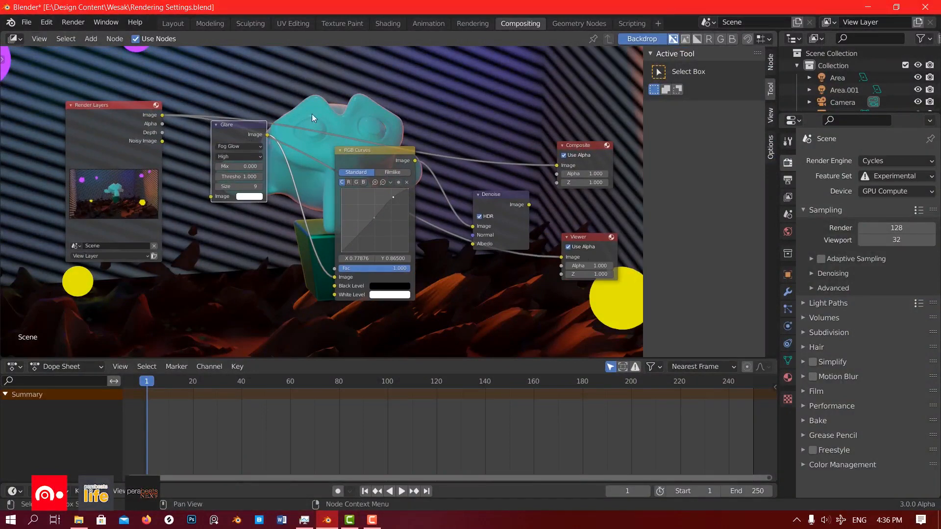
drag(247, 131, 242, 165)
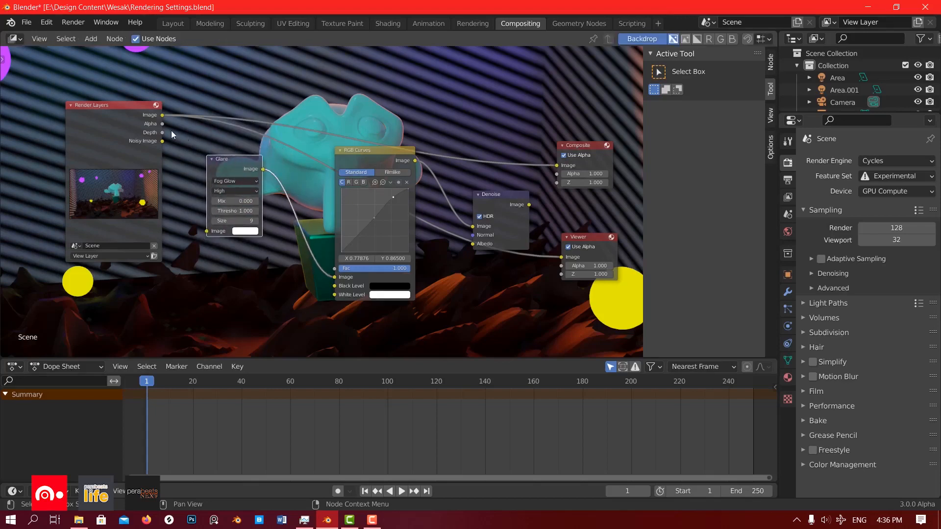
drag(162, 116, 206, 232)
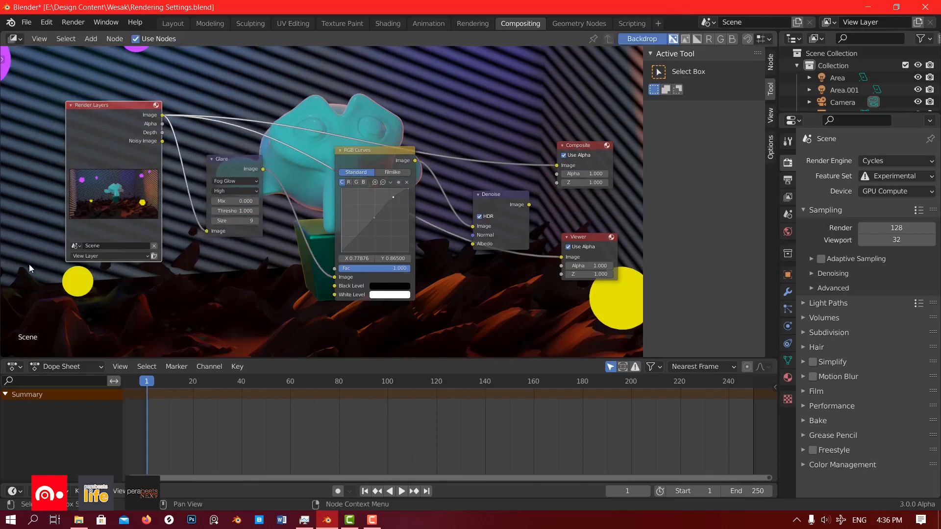
click(235, 182)
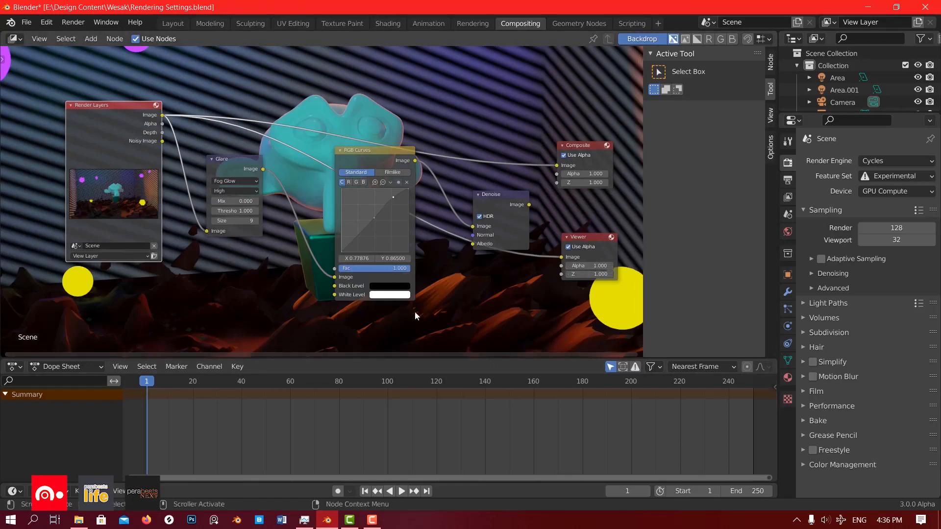
click(230, 181)
click(219, 172)
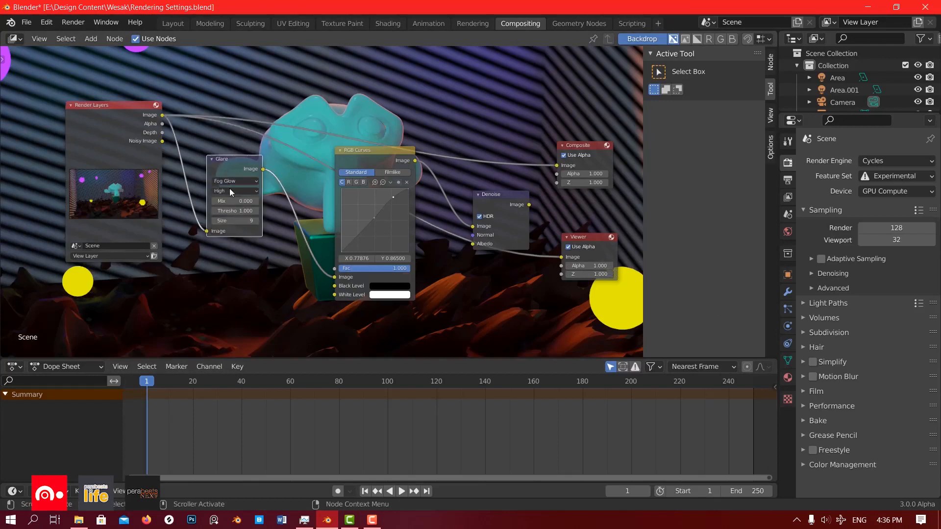
drag(220, 173, 202, 174)
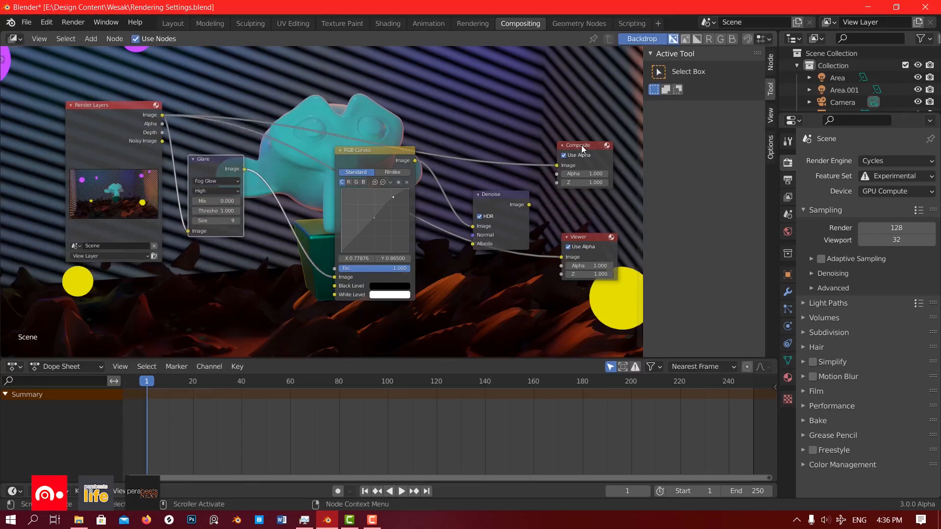
Rearrange the RGB Curves and Denoise nodes and link Denoise's image output to both the Composite and Viewer image inputs.
drag(347, 161, 318, 172)
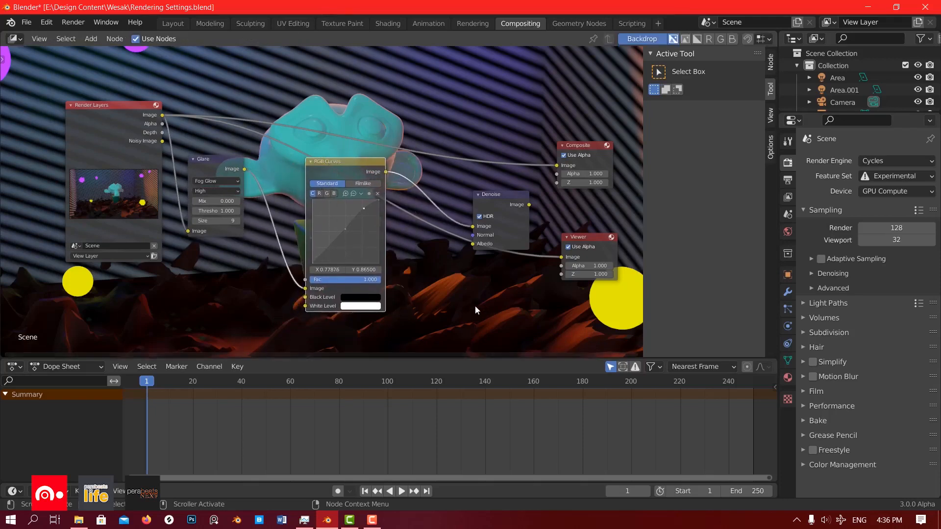
scroll(465, 284, down, 1)
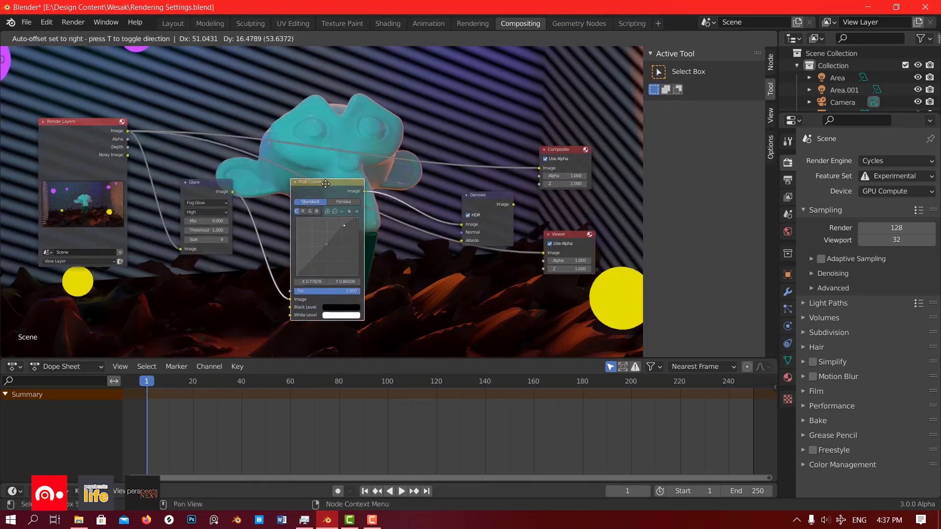
drag(300, 192, 301, 192)
drag(484, 200, 539, 168)
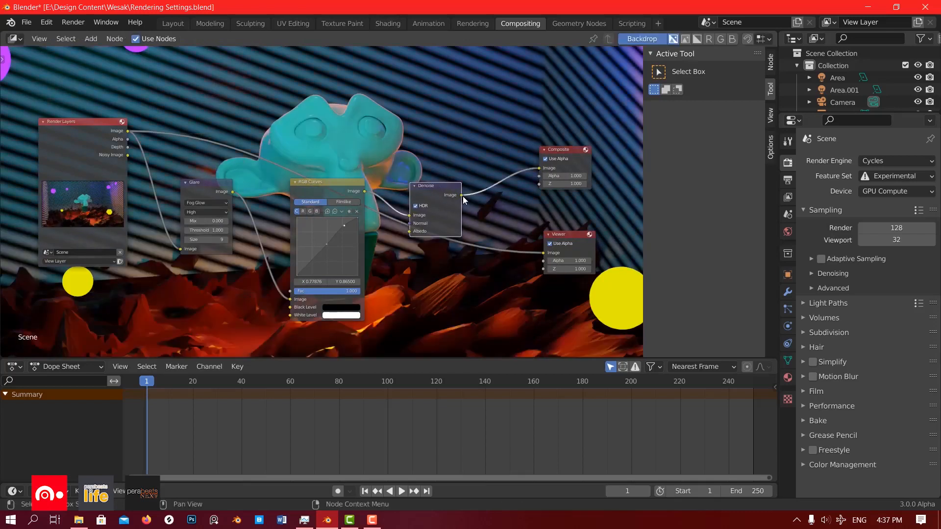
drag(461, 195, 549, 256)
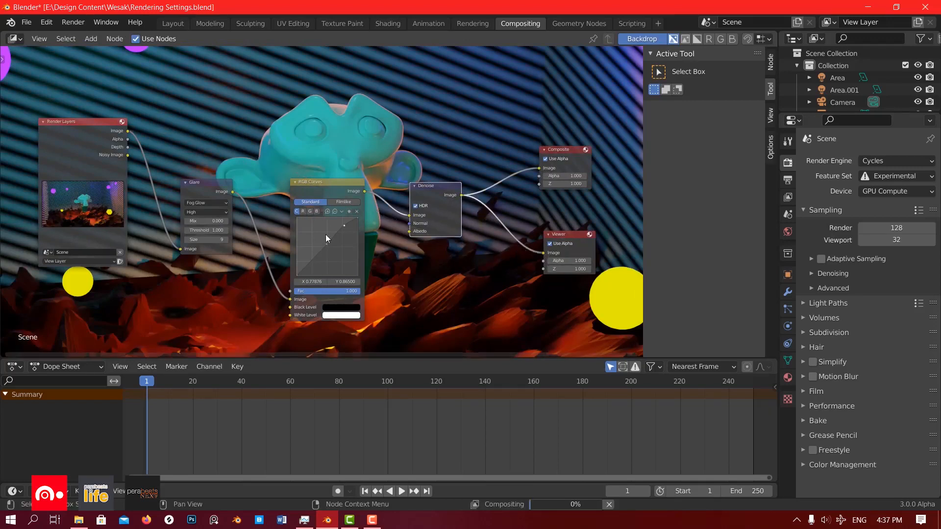
scroll(424, 297, down, 2)
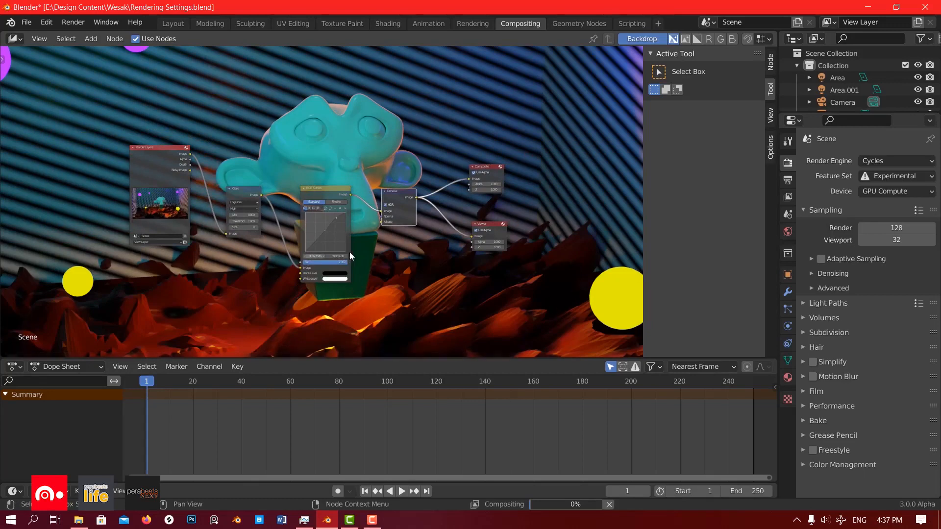
scroll(415, 301, up, 1)
scroll(415, 301, up, 1)
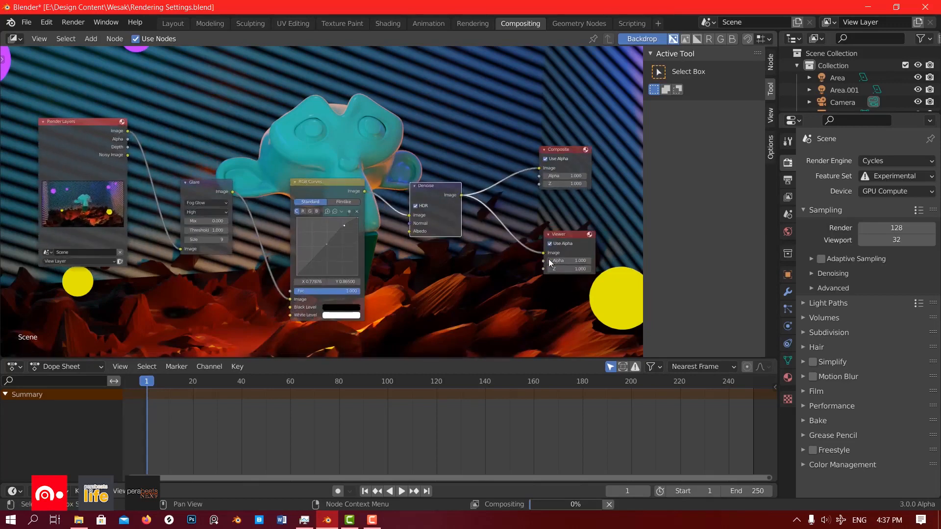
scroll(542, 253, down, 1)
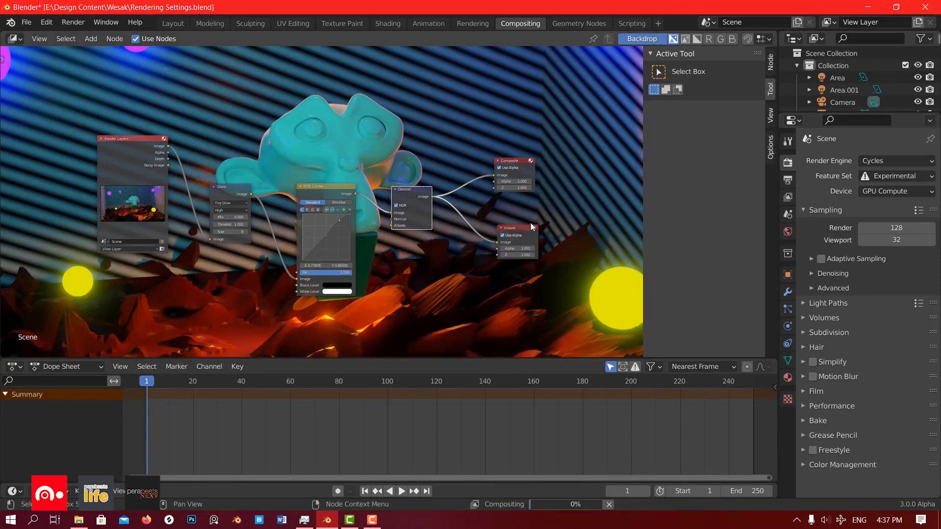
In the Rendering workspace, choose Slot 3 for the render result and render the still image with Cycles.
click(172, 23)
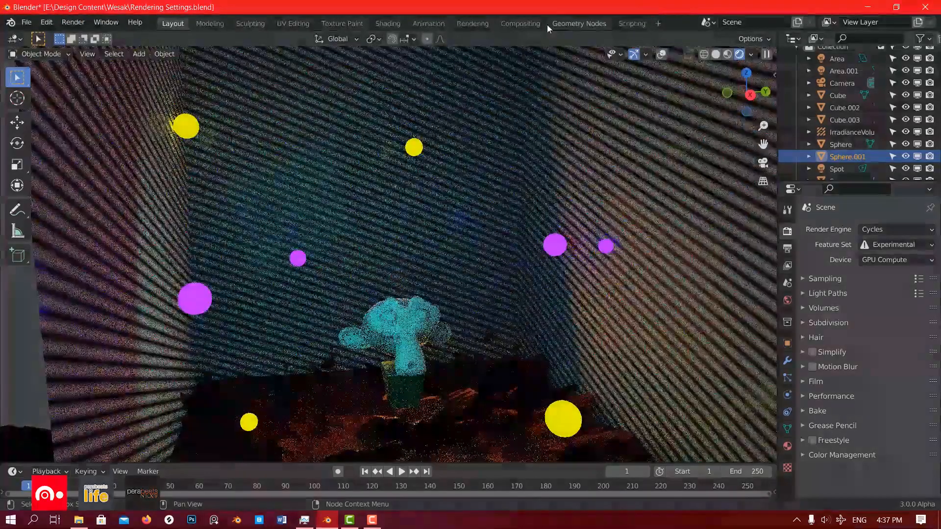
click(472, 23)
click(672, 38)
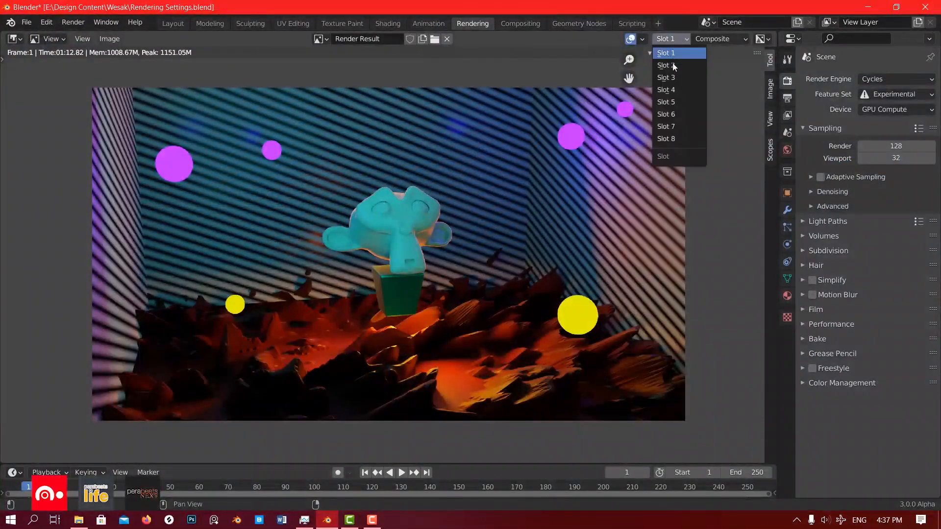
click(674, 78)
click(77, 24)
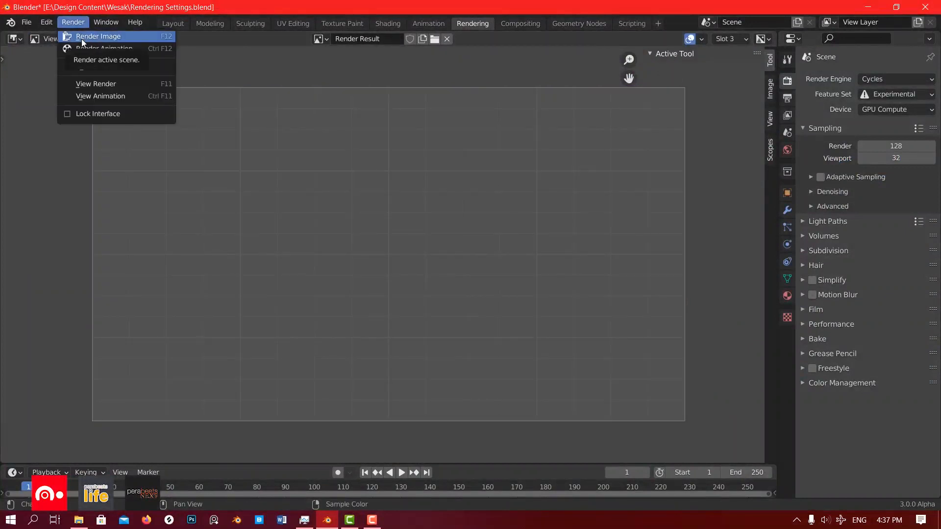
click(82, 40)
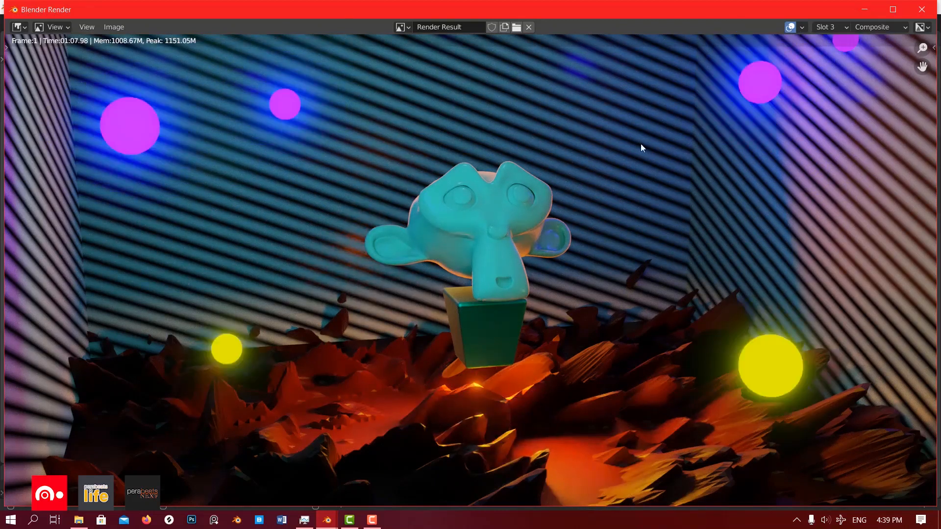
Compare the plain Cycles render in Slot 1 with the glare render in Slot 3, and close the render window.
click(830, 24)
click(834, 42)
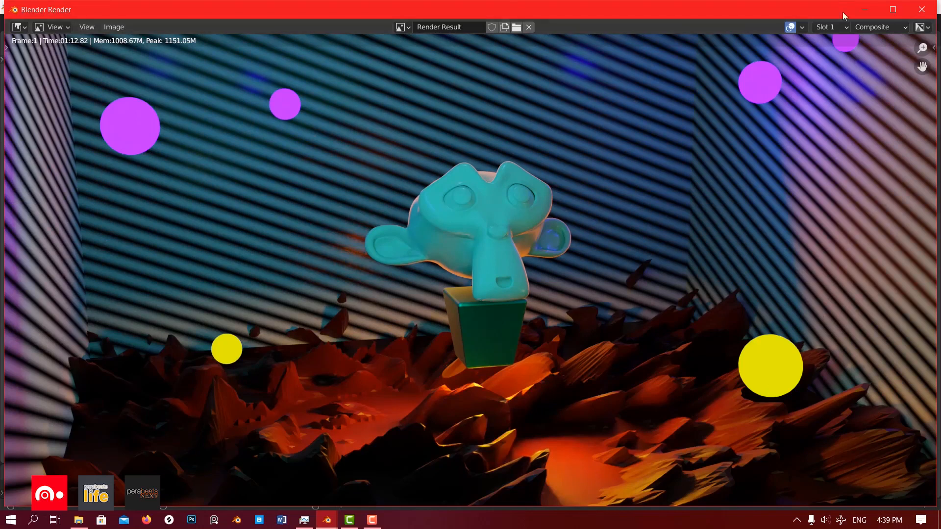
click(832, 27)
click(845, 67)
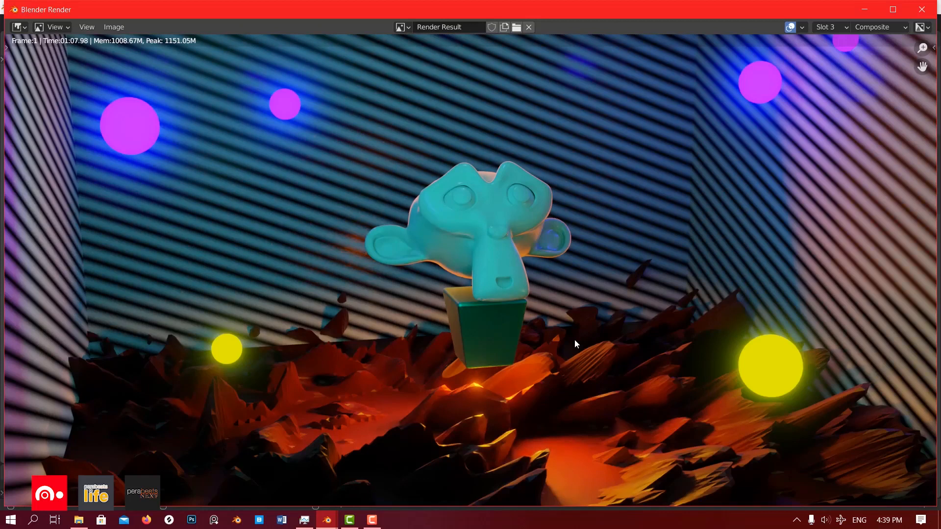
click(921, 9)
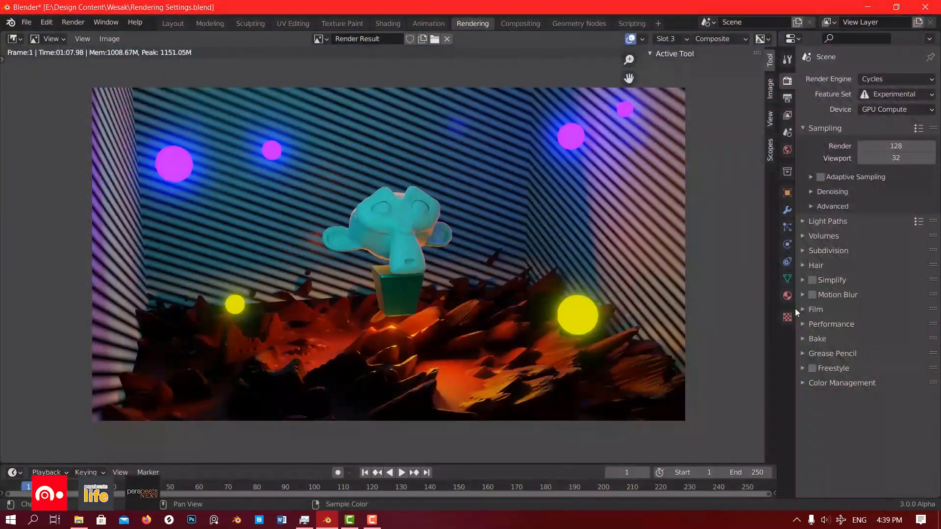
Switch to the Layout workspace and frame the whole striped room in the rendered viewport from the front.
click(173, 23)
scroll(550, 236, down, 6)
middle_drag(578, 246, 417, 309)
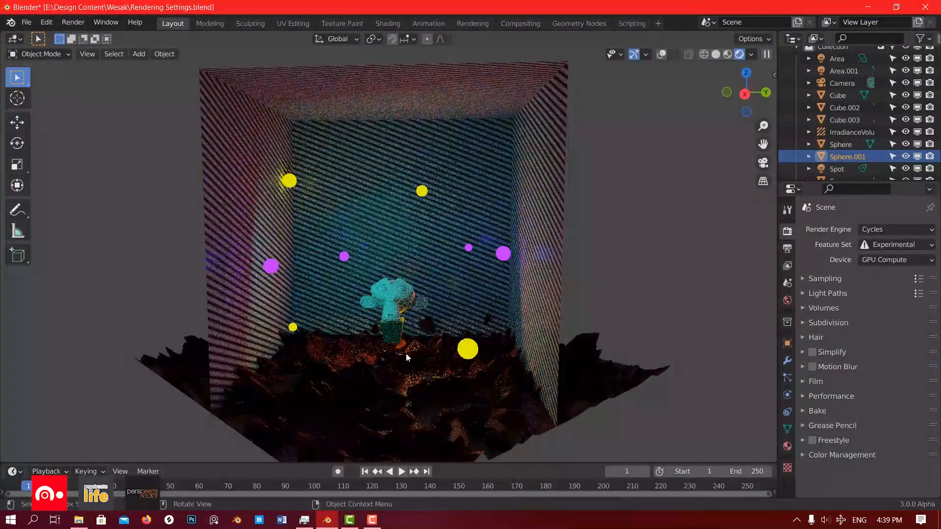
scroll(304, 380, up, 3)
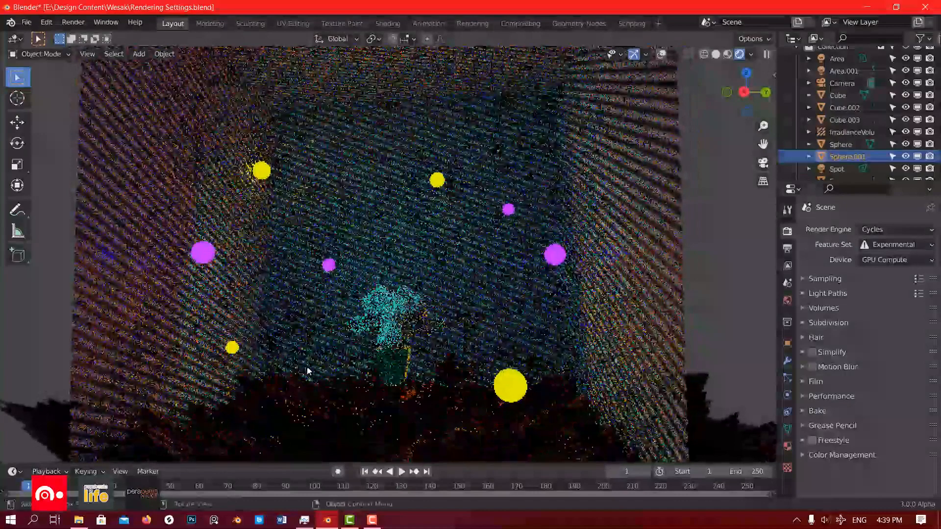
scroll(309, 368, down, 4)
middle_drag(310, 369, 313, 349)
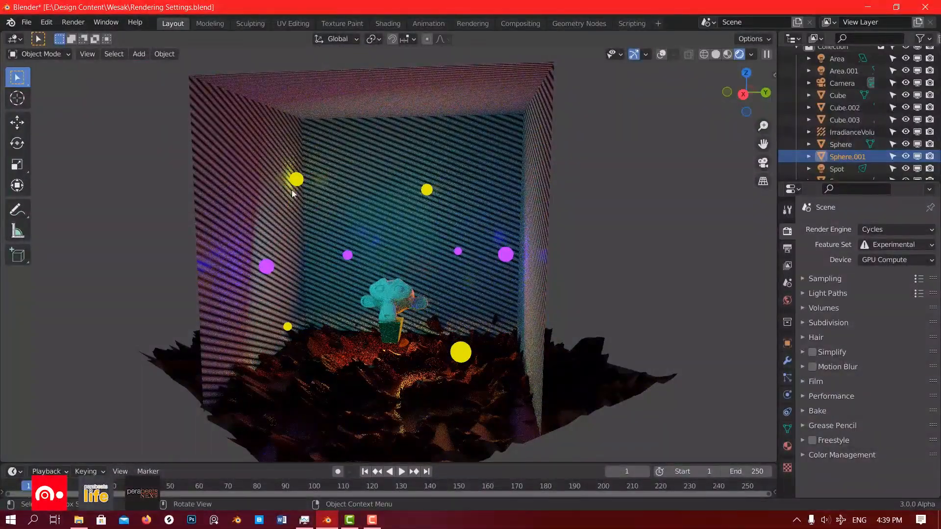
alt+middle_drag(357, 240, 362, 240)
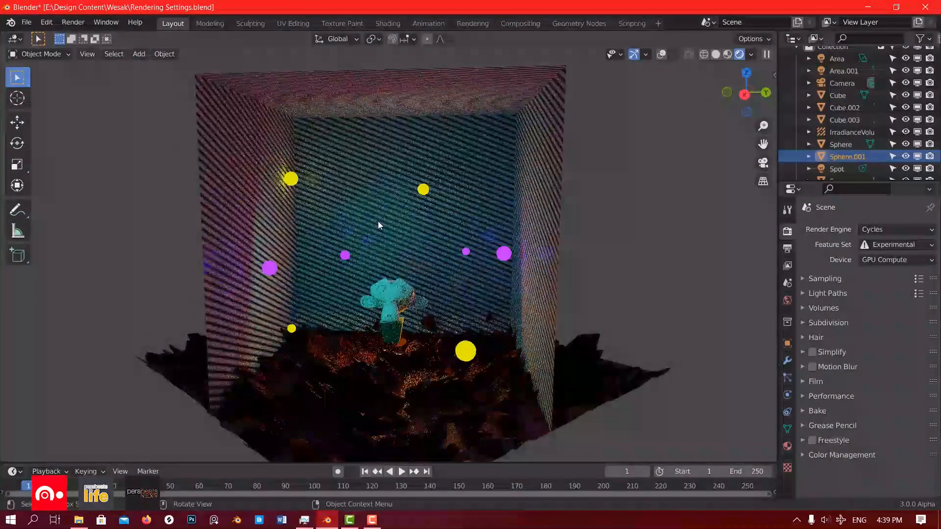
Look up the image and animation render commands, and deselect the selected sphere.
click(72, 22)
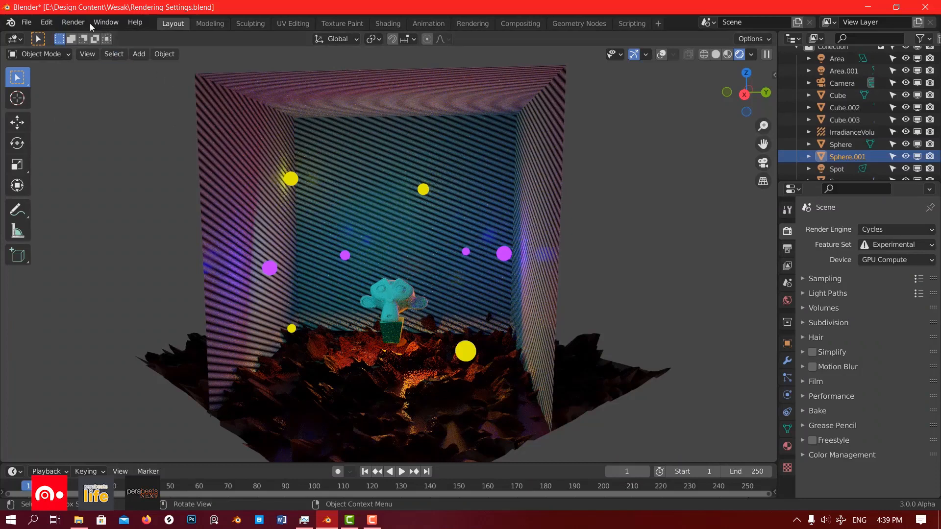
click(75, 22)
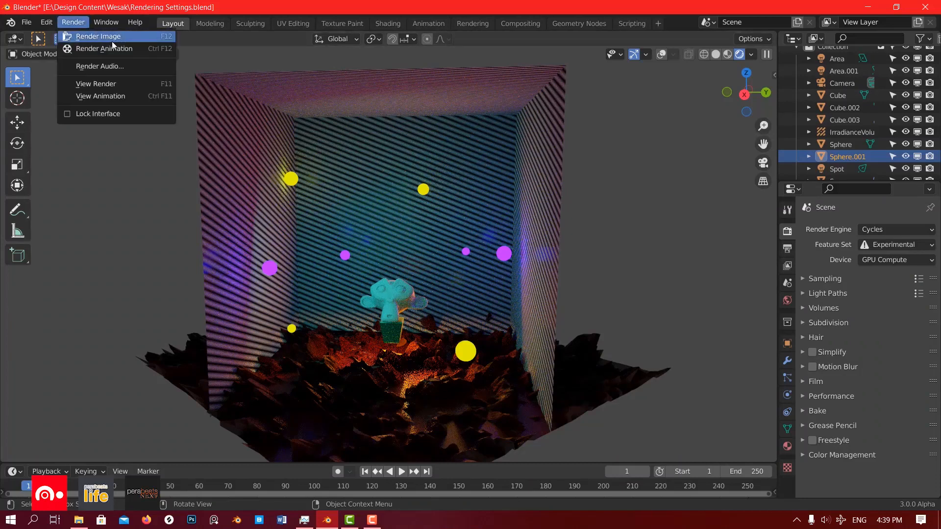
click(660, 236)
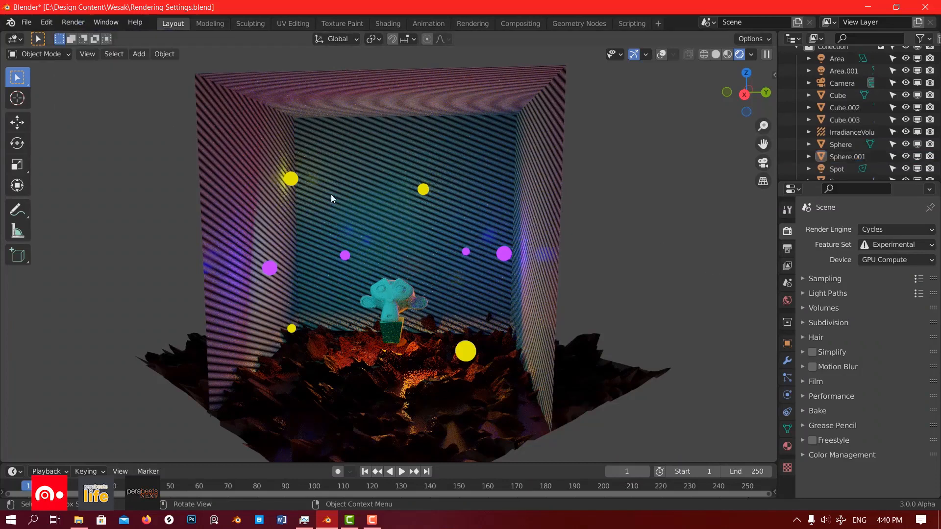
Show the scene's Output properties, review the Dimensions settings and expand Time Remapping.
click(788, 248)
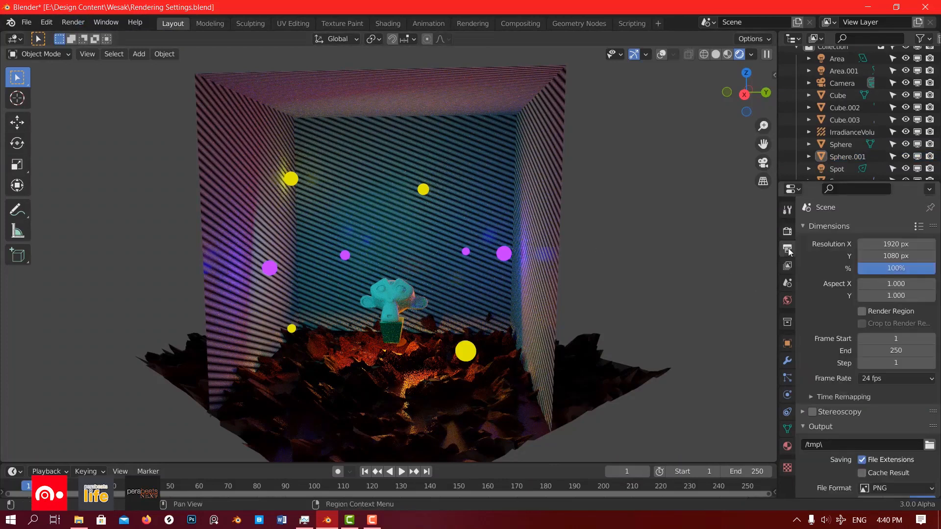
click(789, 230)
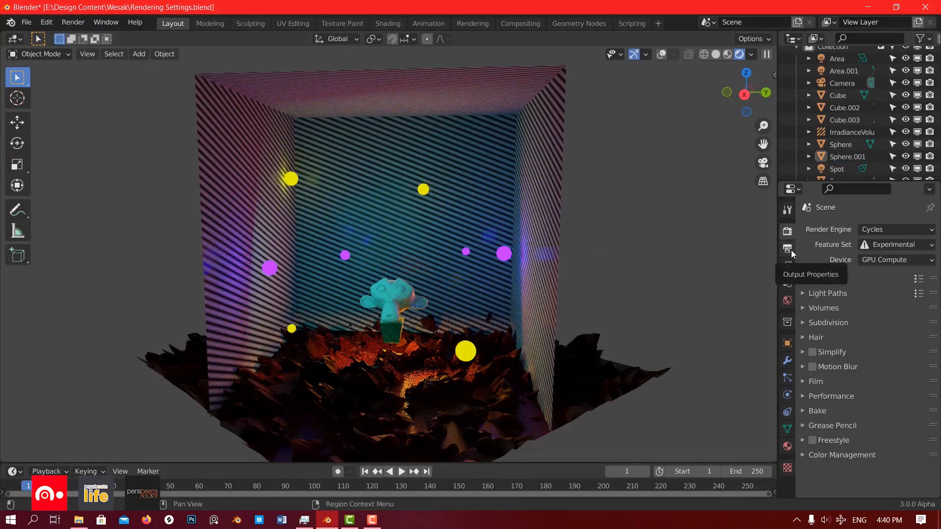
click(788, 249)
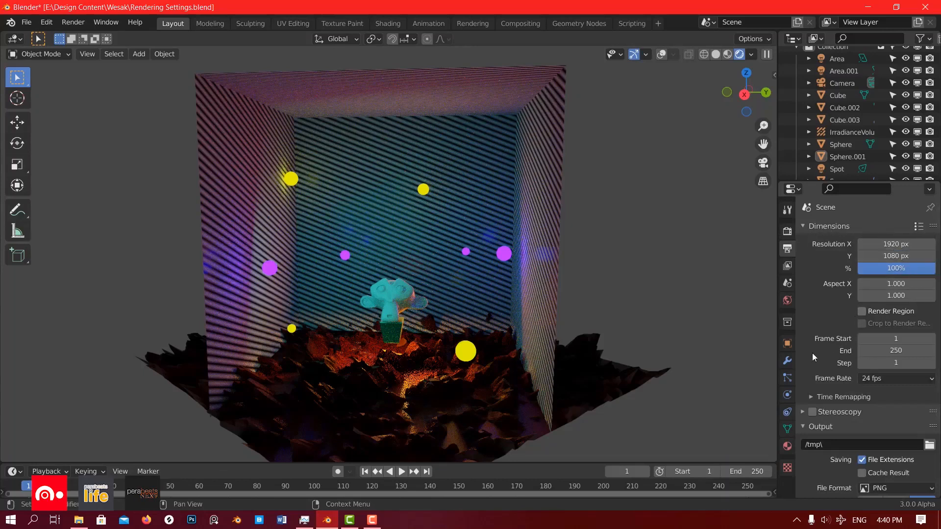
scroll(812, 353, down, 3)
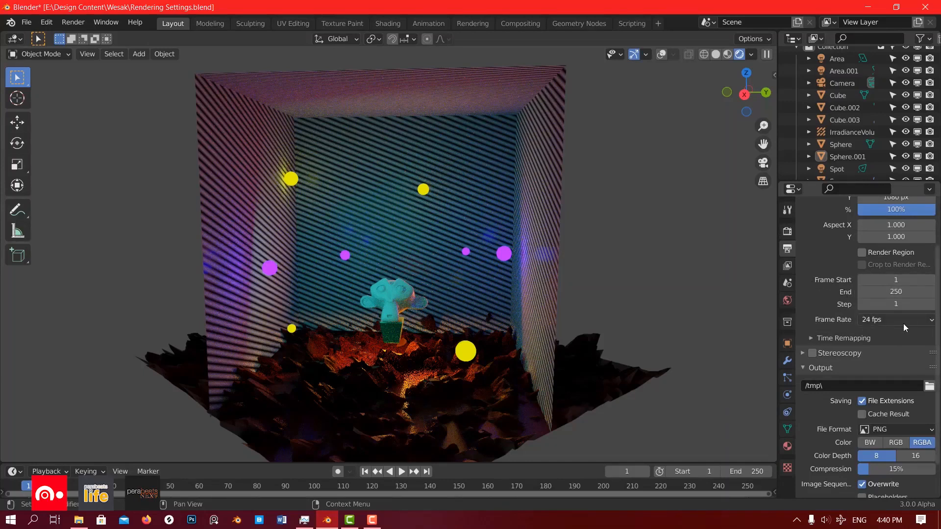
click(816, 338)
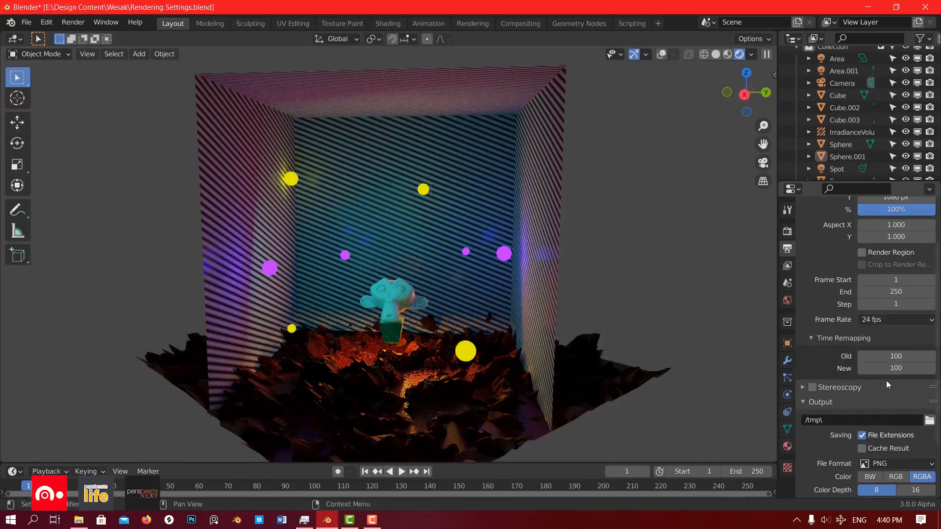
scroll(840, 349, down, 3)
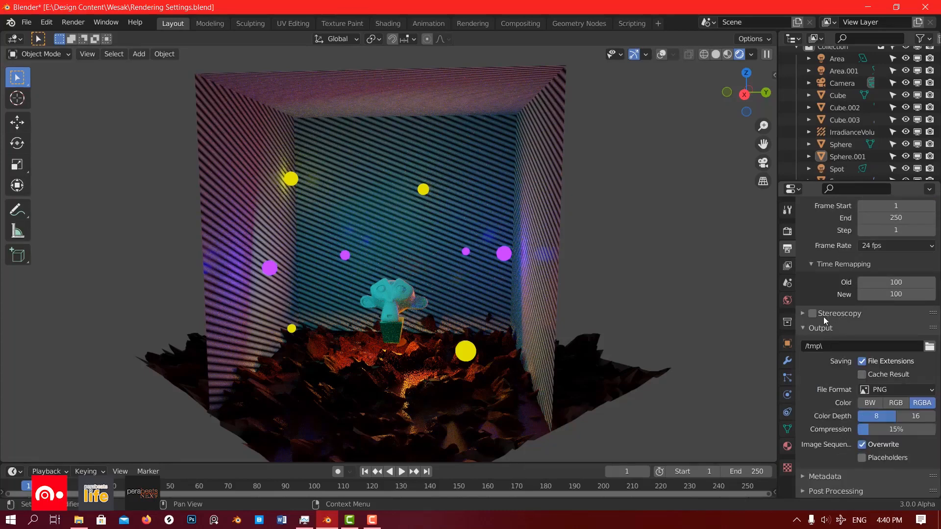
Expand the Stereoscopy settings to examine their view options, and collapse them again.
click(807, 315)
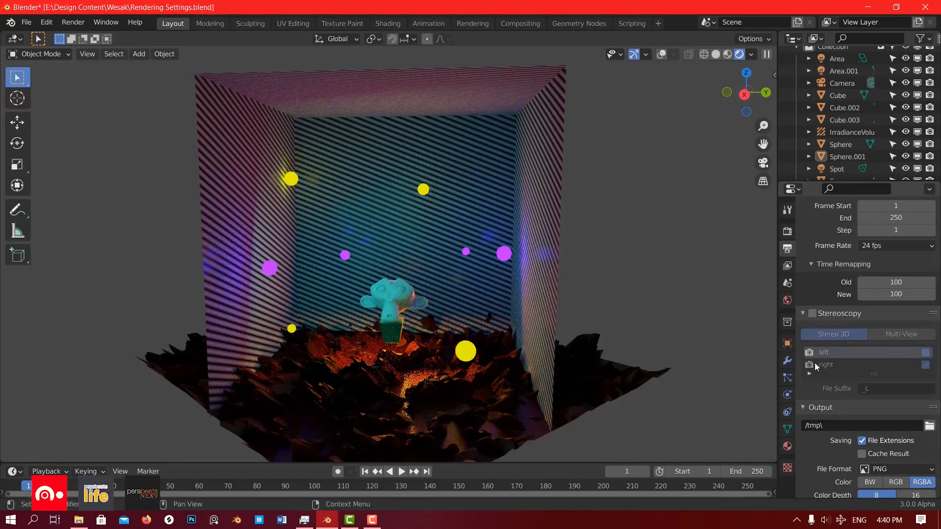
middle_drag(484, 342, 473, 310)
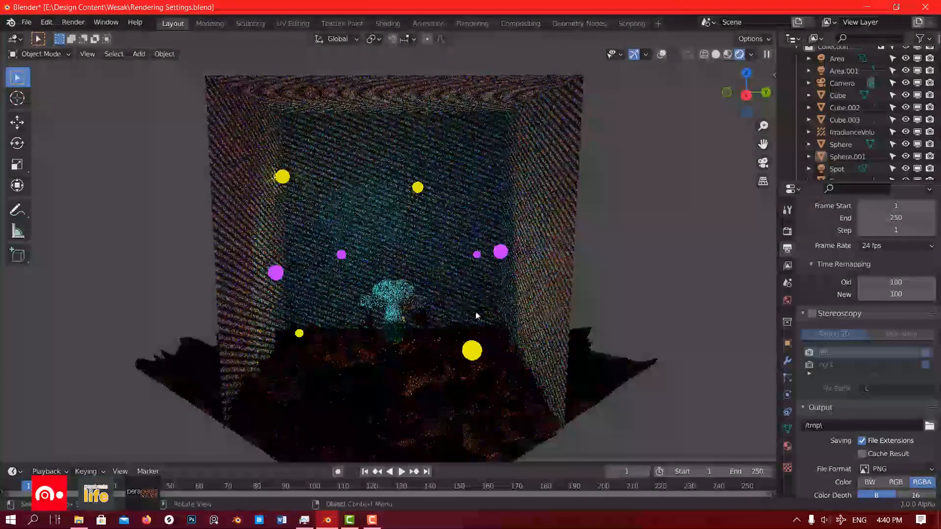
click(806, 313)
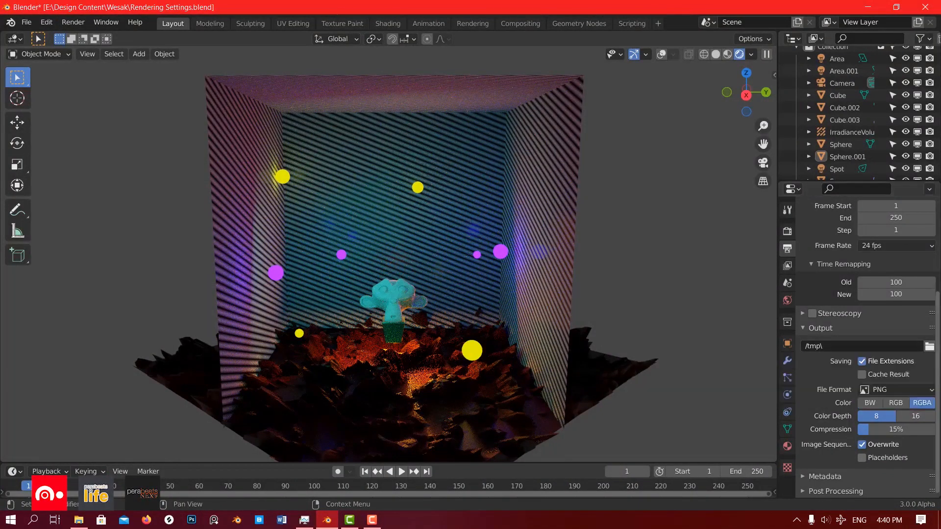
middle_drag(463, 279, 451, 269)
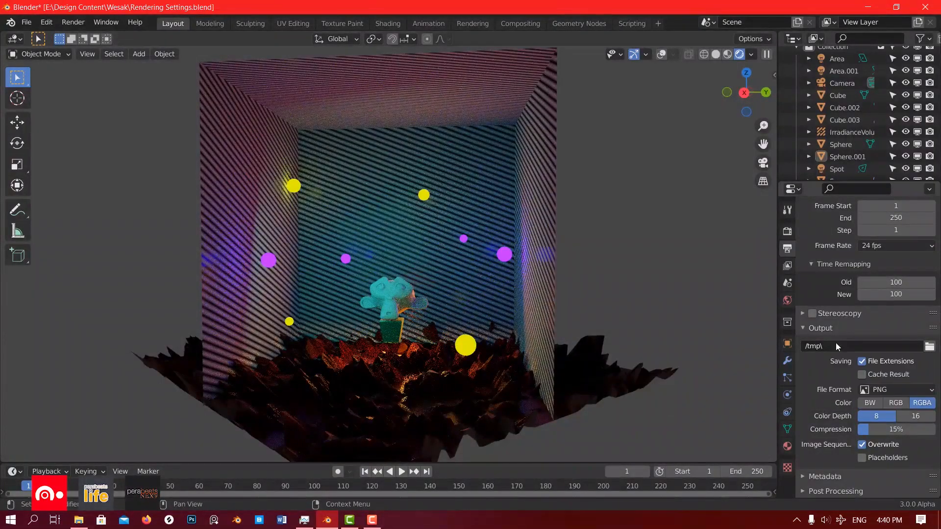
Browse the output folder selection without choosing a folder, and review the available output file formats.
click(932, 349)
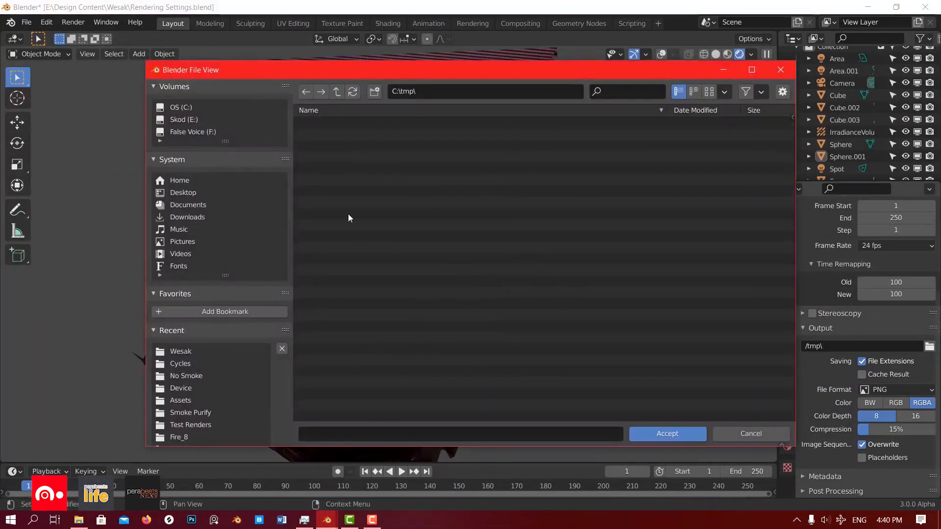
click(781, 70)
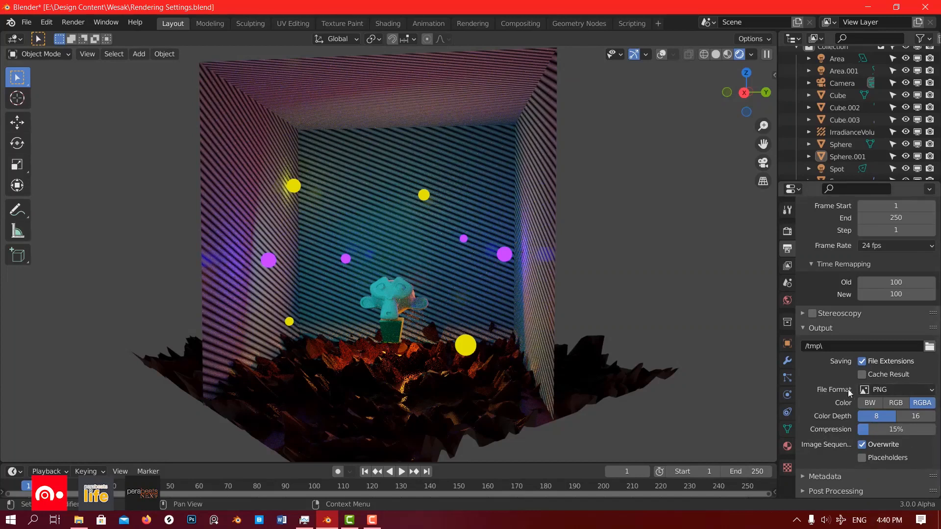
click(882, 389)
click(920, 389)
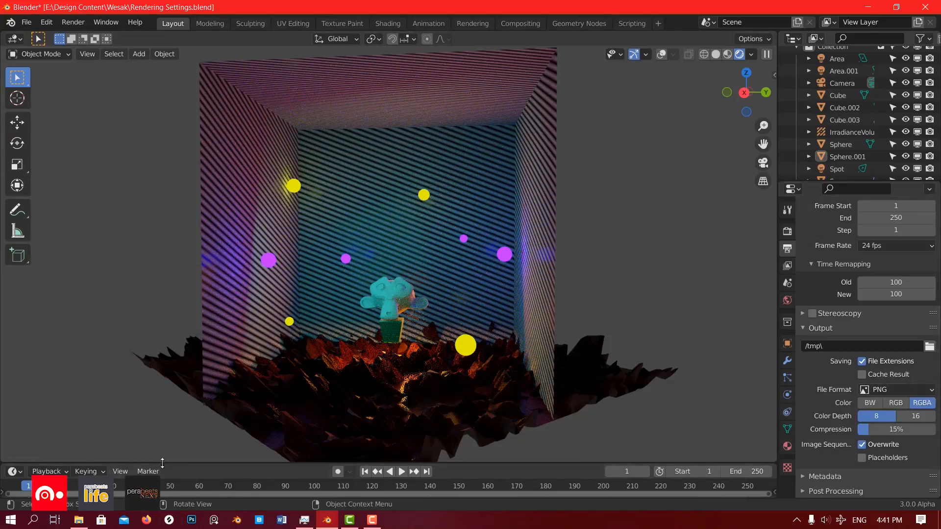
Enlarge the timeline area and set the output file format to FFmpeg Video.
drag(159, 463, 150, 400)
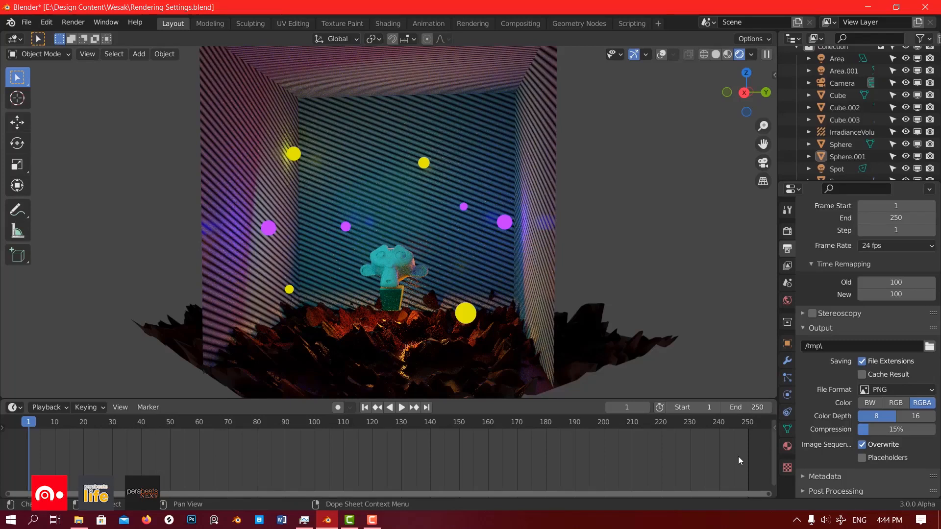
click(892, 392)
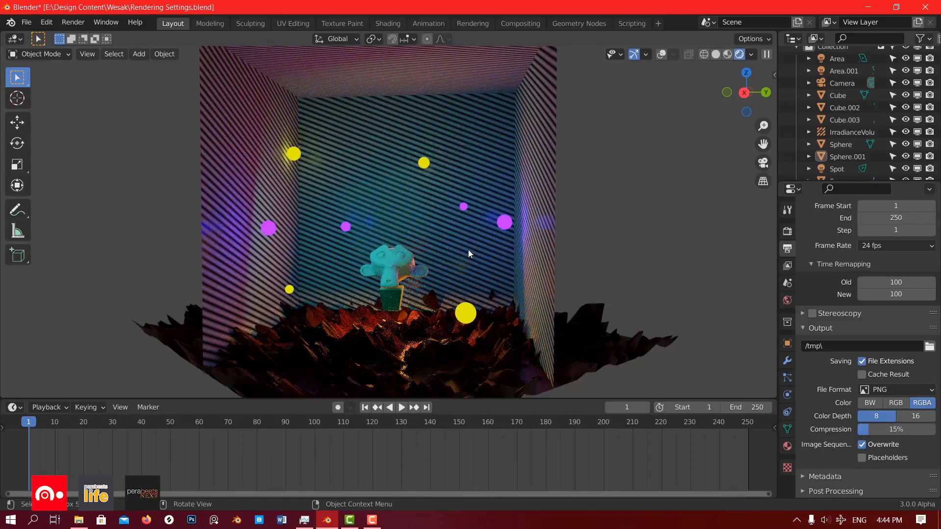
click(897, 389)
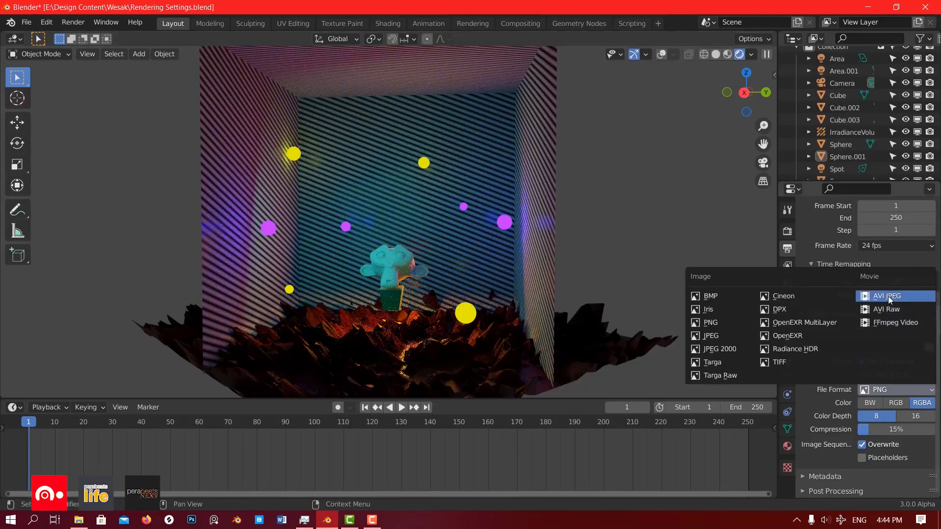
click(882, 322)
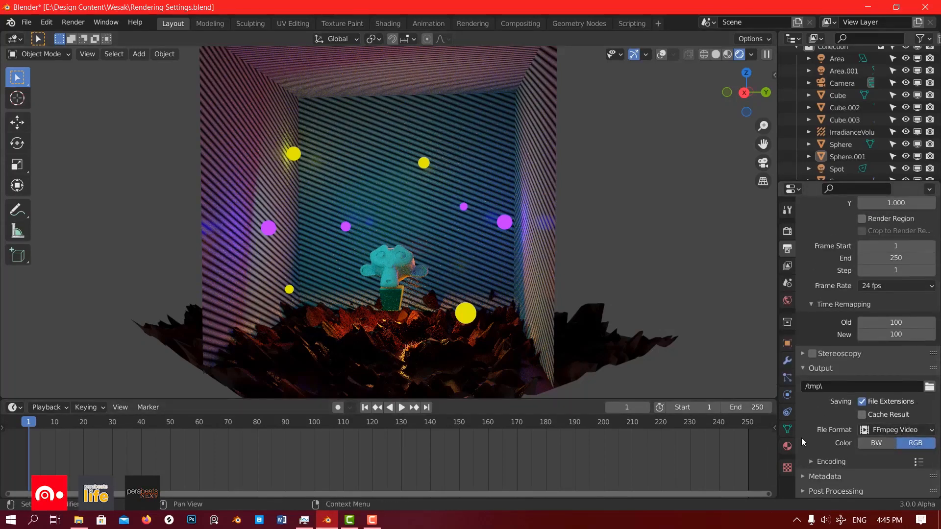
Expand the Encoding settings and examine the container, video and audio options, keeping the Matroska container.
click(814, 462)
scroll(821, 413, down, 5)
click(876, 343)
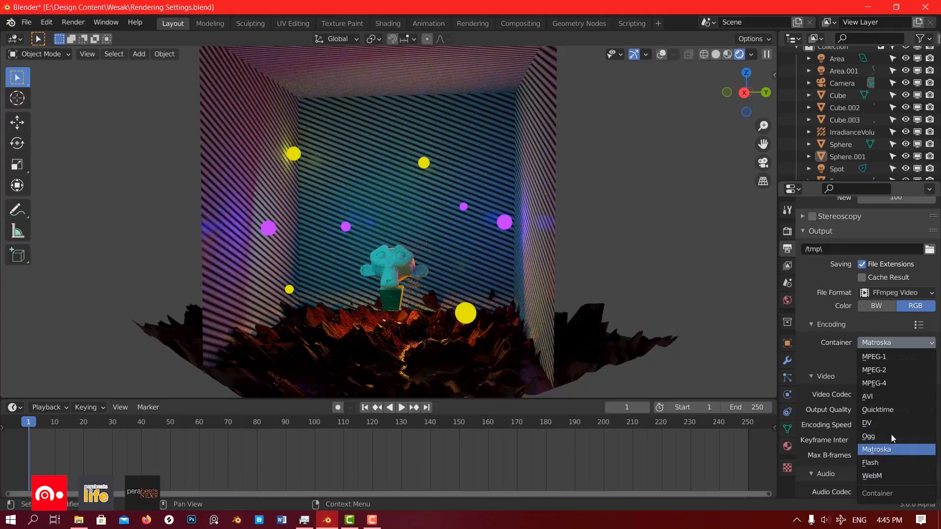
click(892, 339)
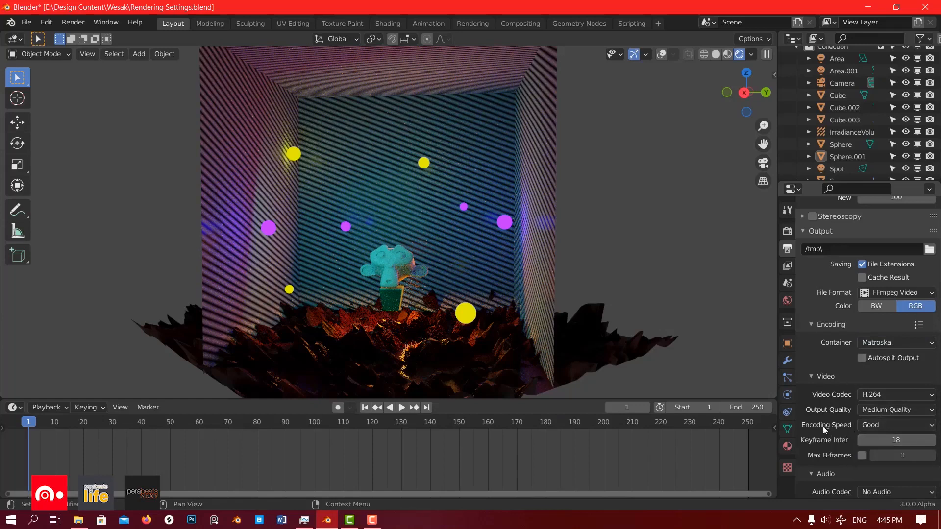
scroll(822, 425, down, 2)
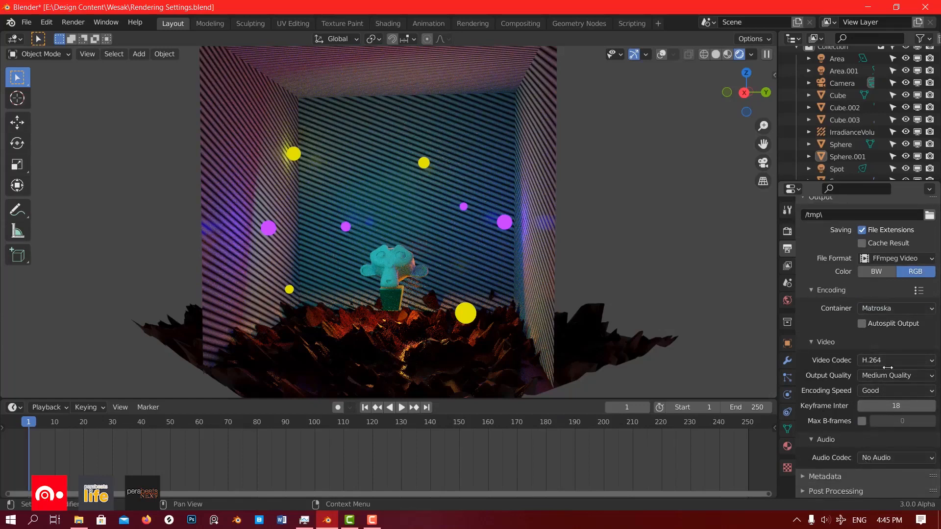
Set the output file format back to PNG.
click(889, 261)
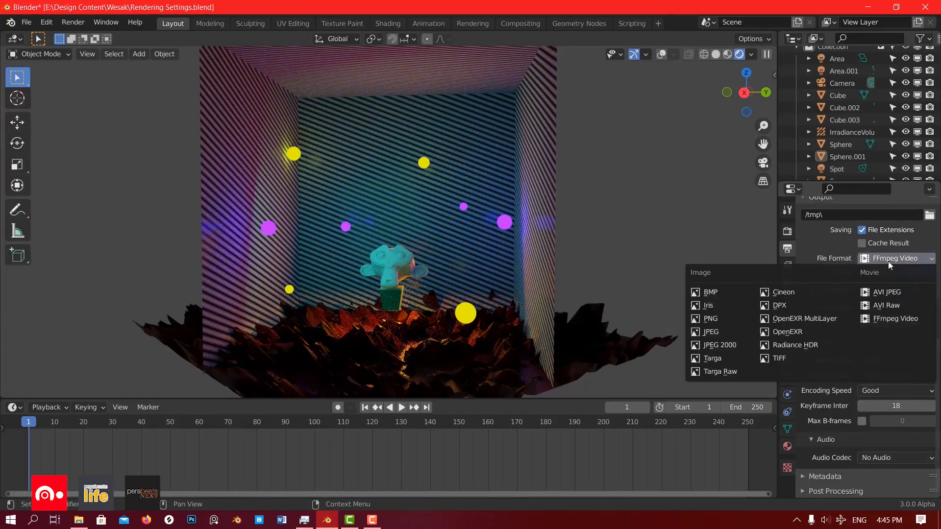
click(704, 320)
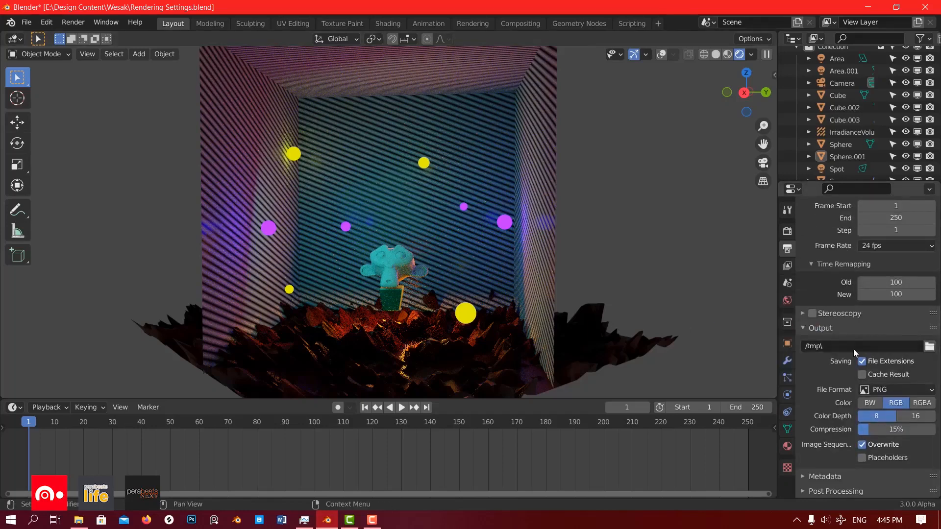
mouse_move(356, 242)
middle_down()
mouse_move(411, 245)
mouse_move(360, 247)
middle_up()
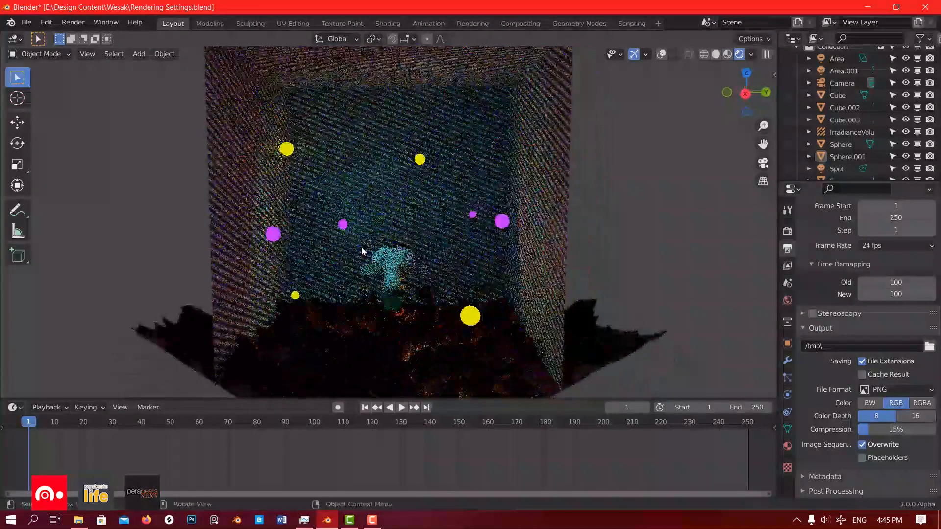
click(886, 389)
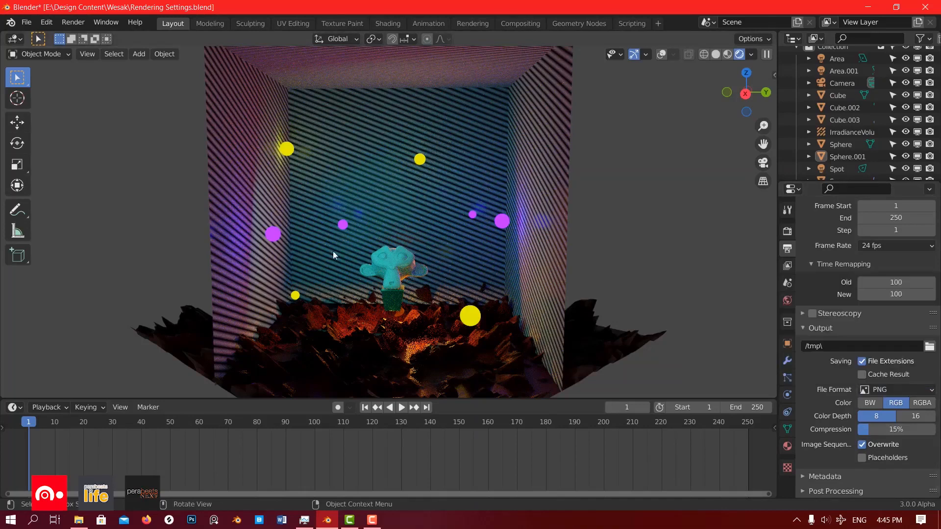
View the room from slightly different angles and look up the Render Animation command.
middle_drag(377, 255, 349, 257)
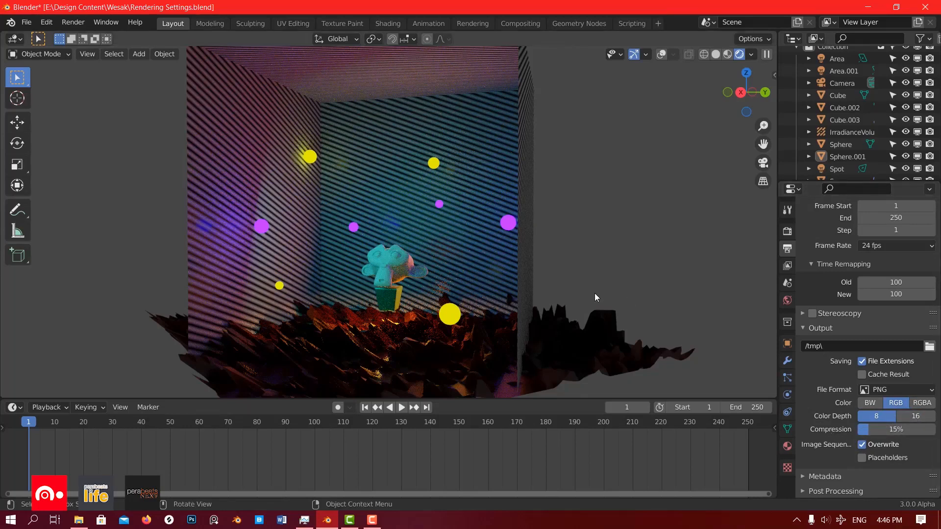
click(73, 22)
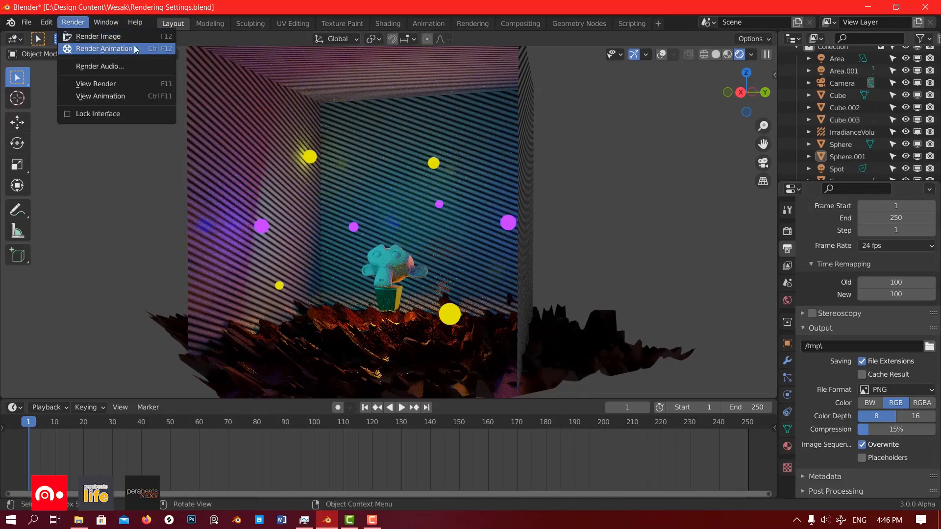
middle_drag(341, 154, 355, 164)
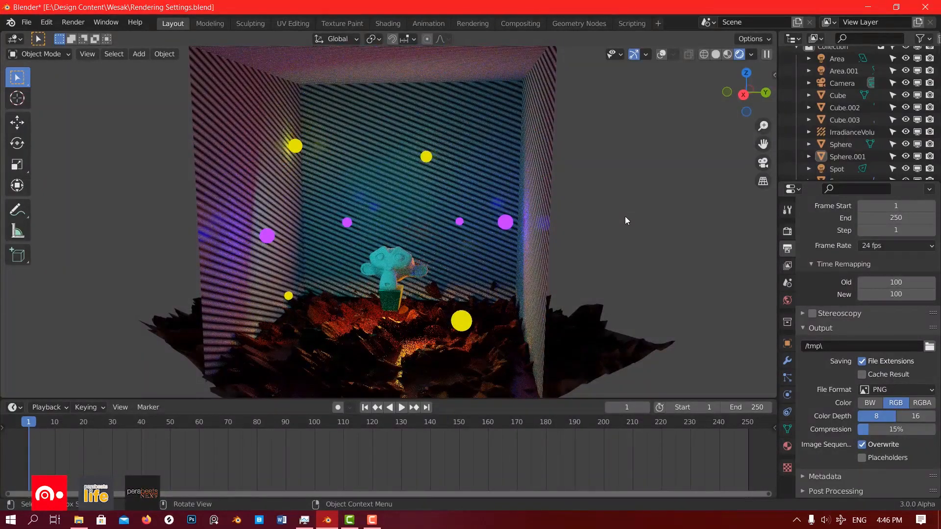
click(74, 22)
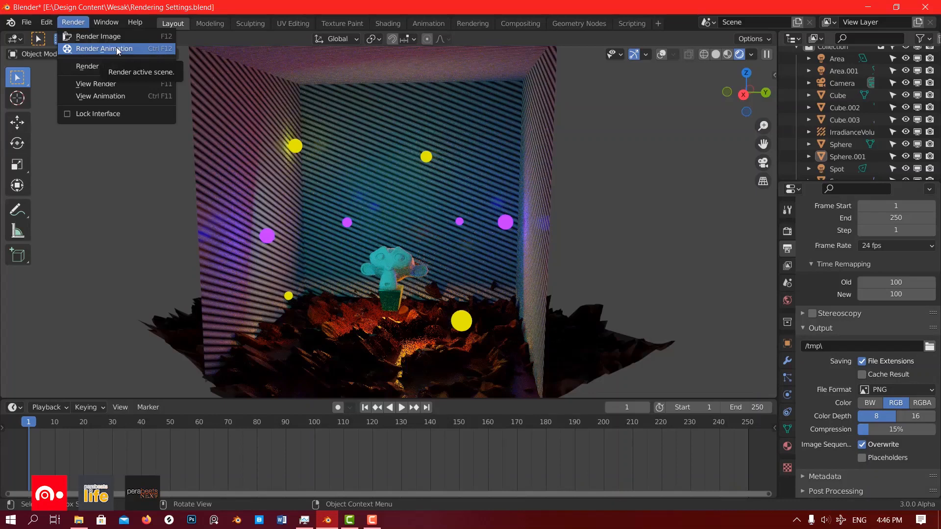
click(75, 25)
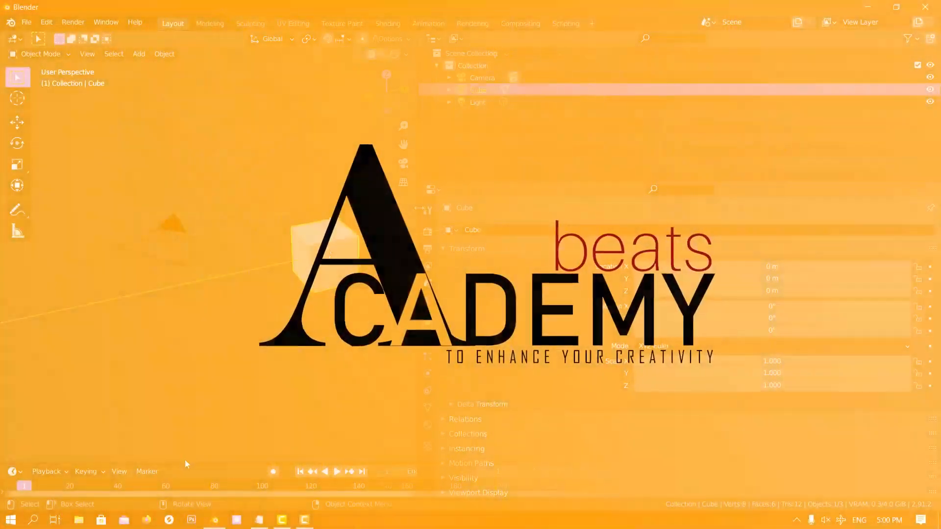
In the default cube scene, enlarge the timeline area, change it to a Dope Sheet and list the 3D viewport's interaction modes.
drag(189, 462, 190, 295)
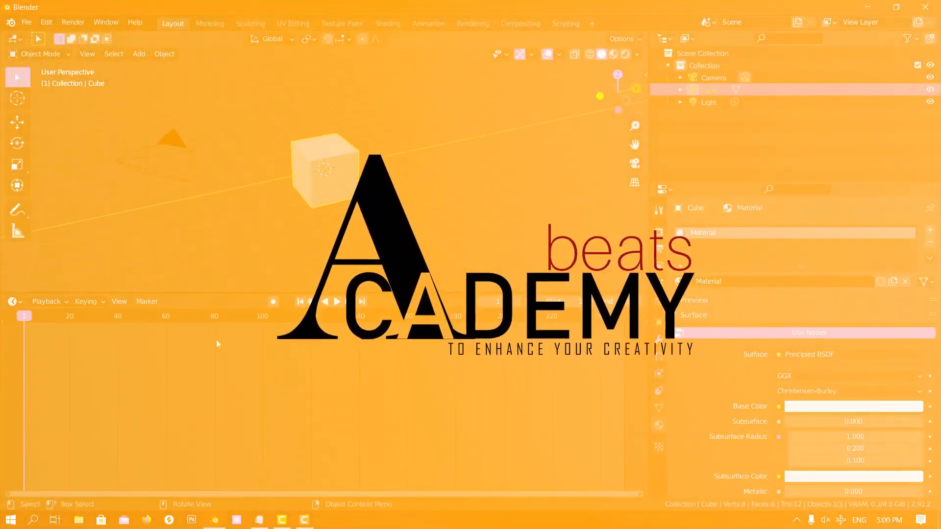
click(11, 301)
click(157, 335)
click(40, 54)
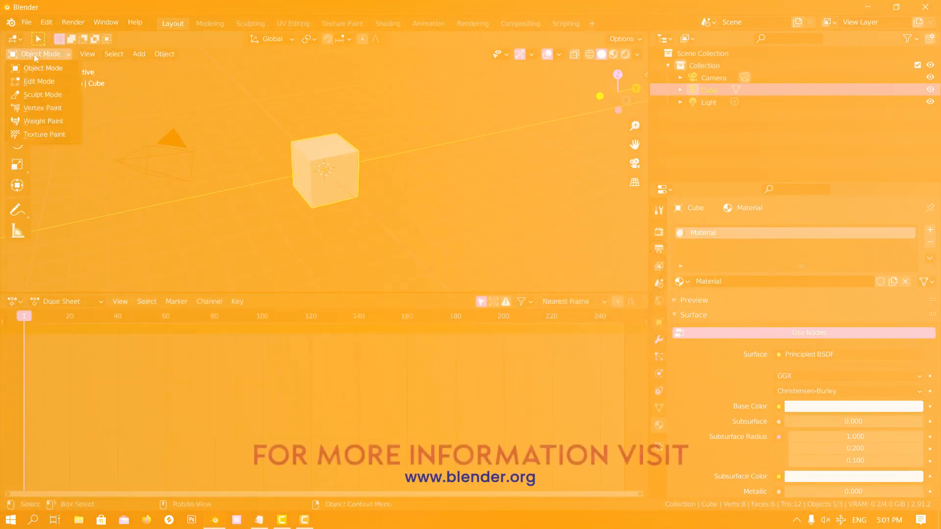